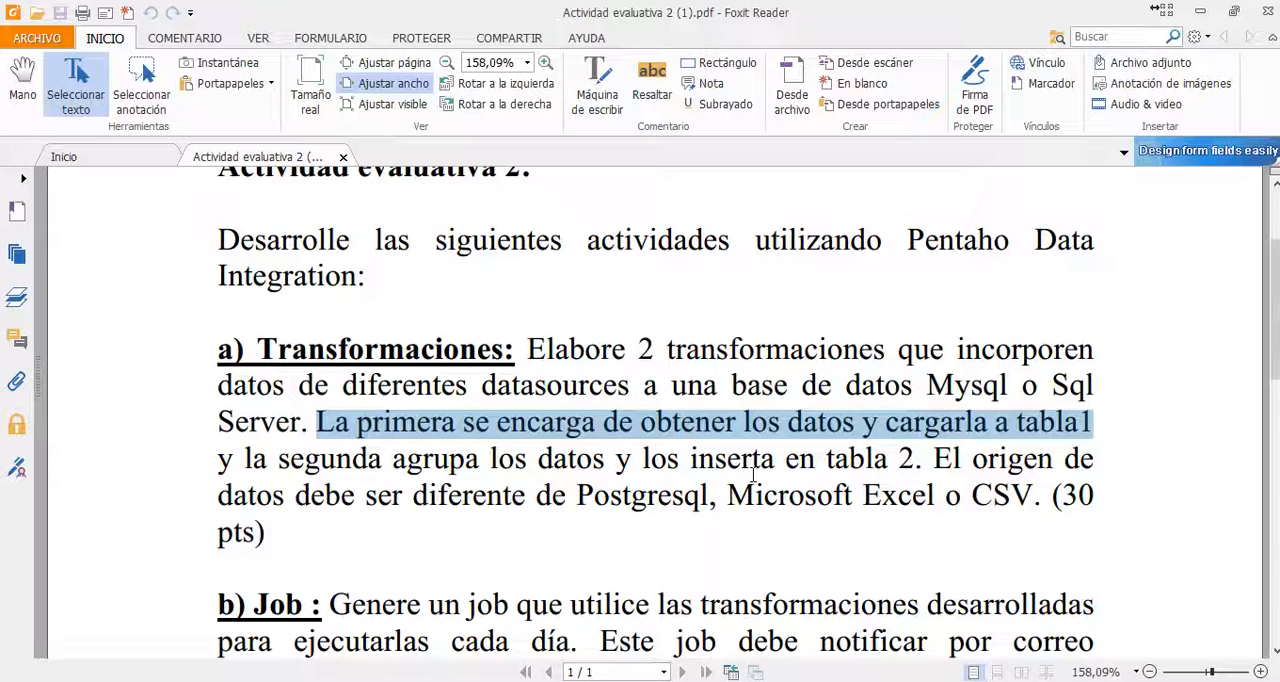
- Examine the Transformaciones task in the assignment PDF, highlighting the two transformations, the target tables and the excluded data sources
click(747, 436)
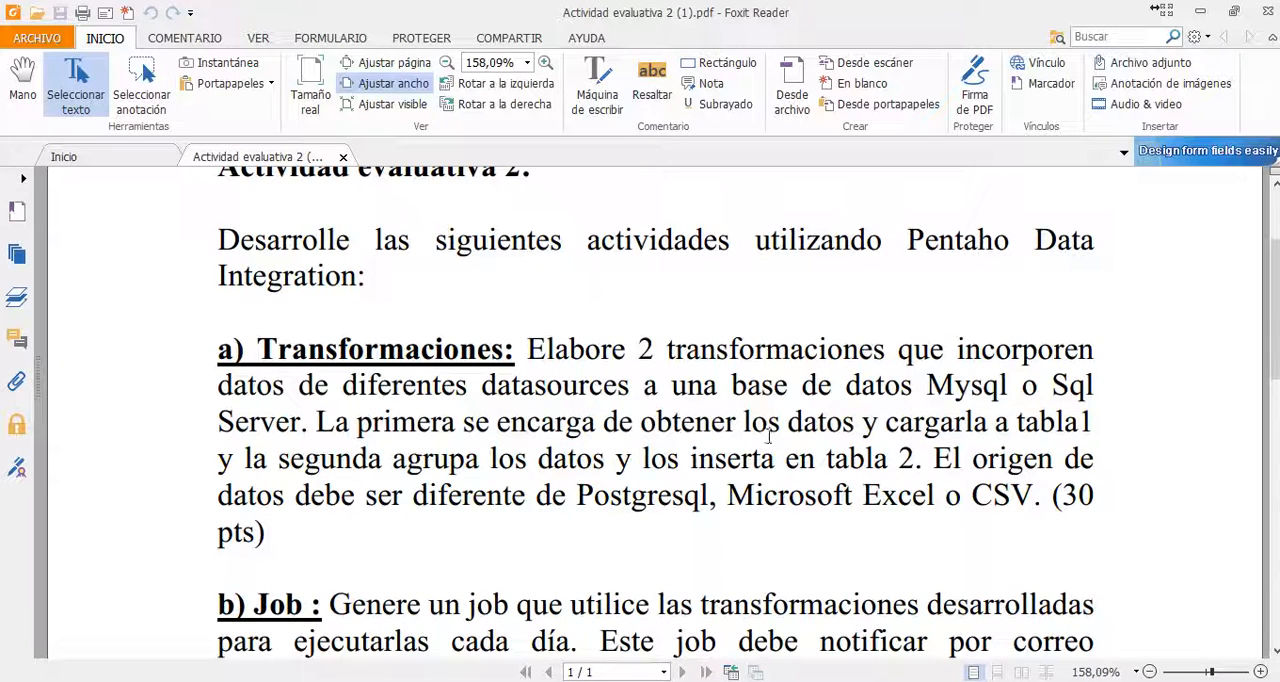
drag(517, 347, 1012, 388)
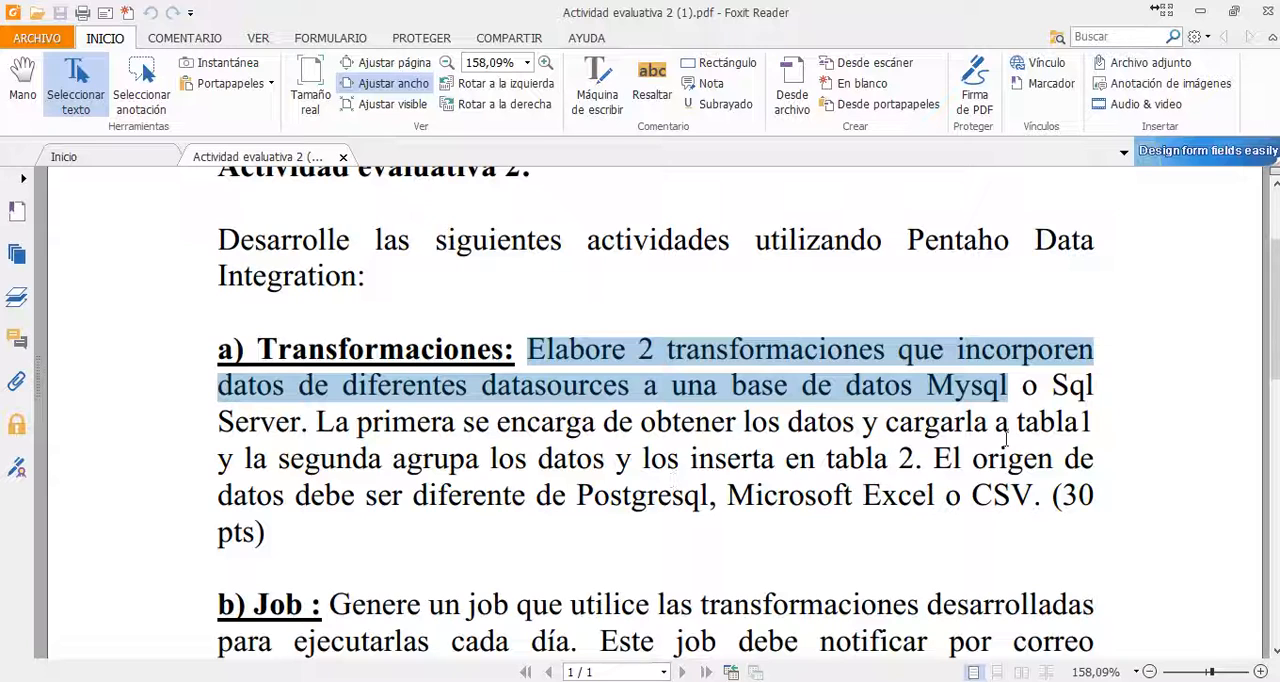
drag(212, 460, 922, 456)
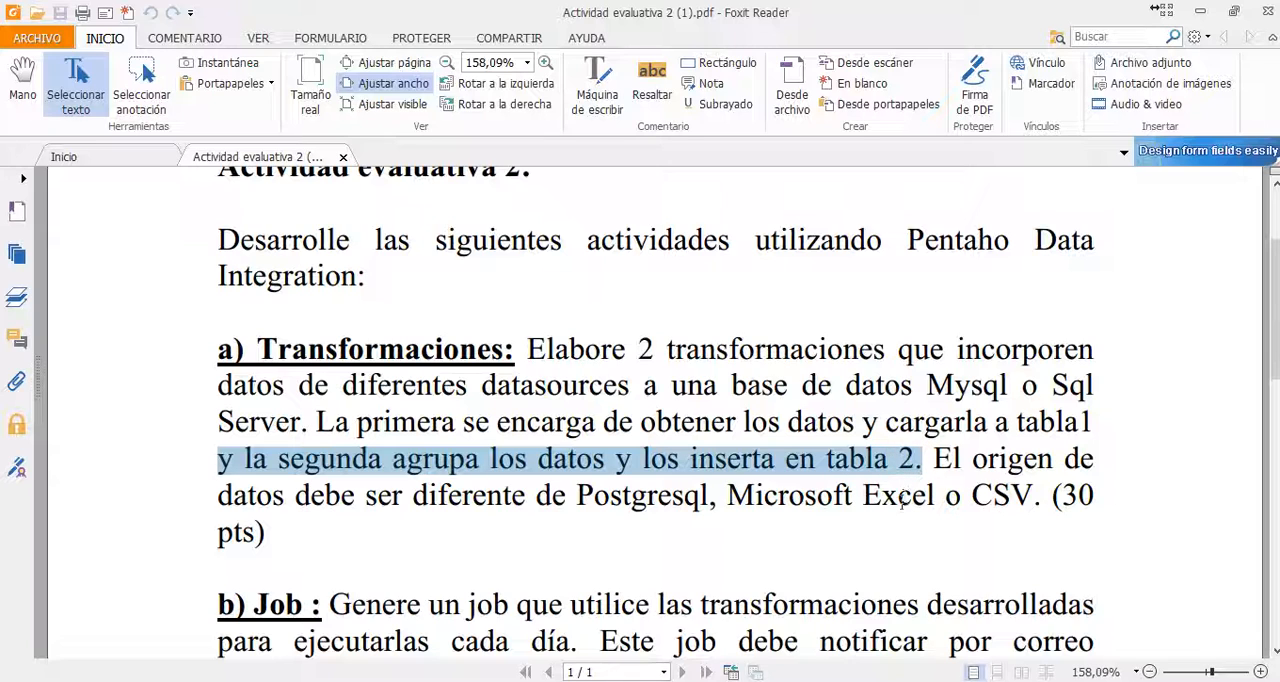
click(935, 458)
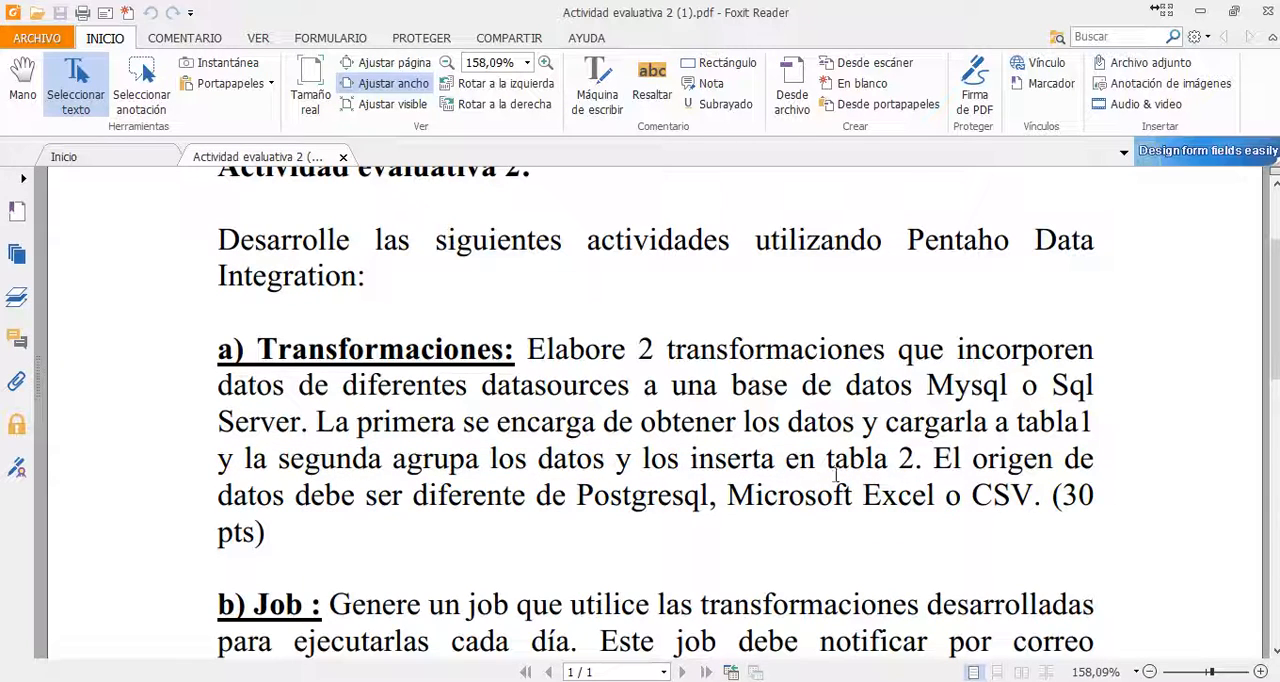
drag(573, 500, 1038, 503)
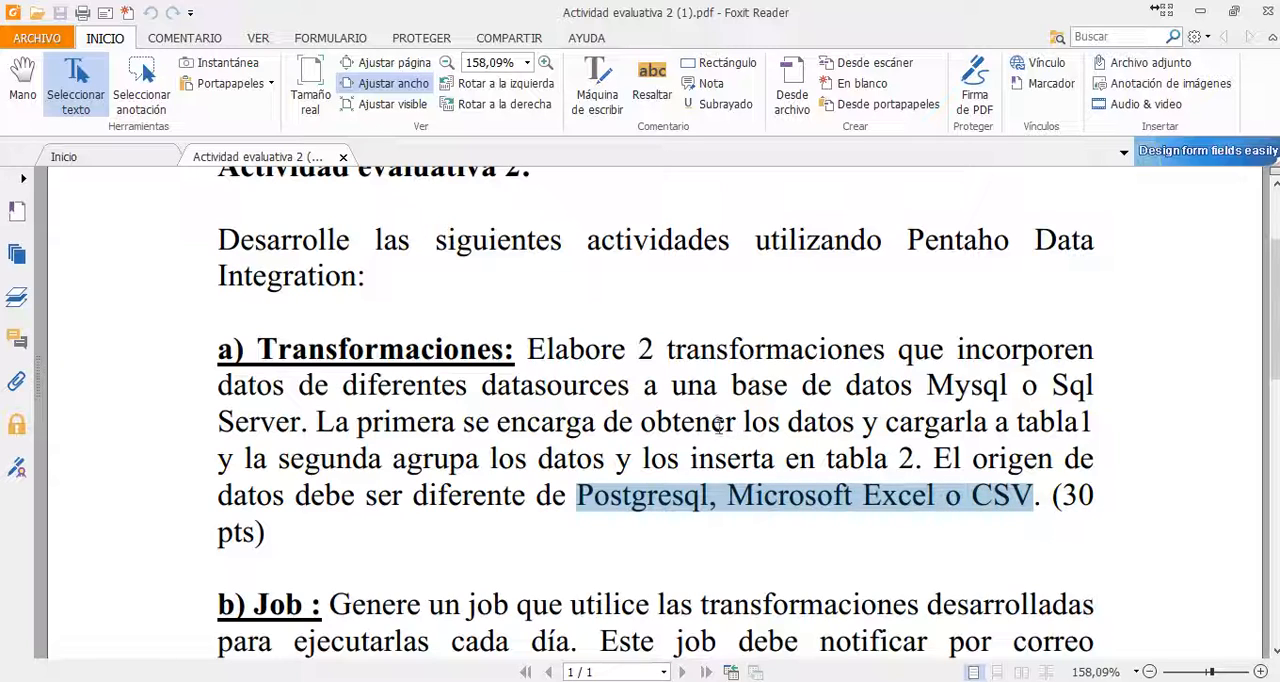
drag(640, 424, 1122, 427)
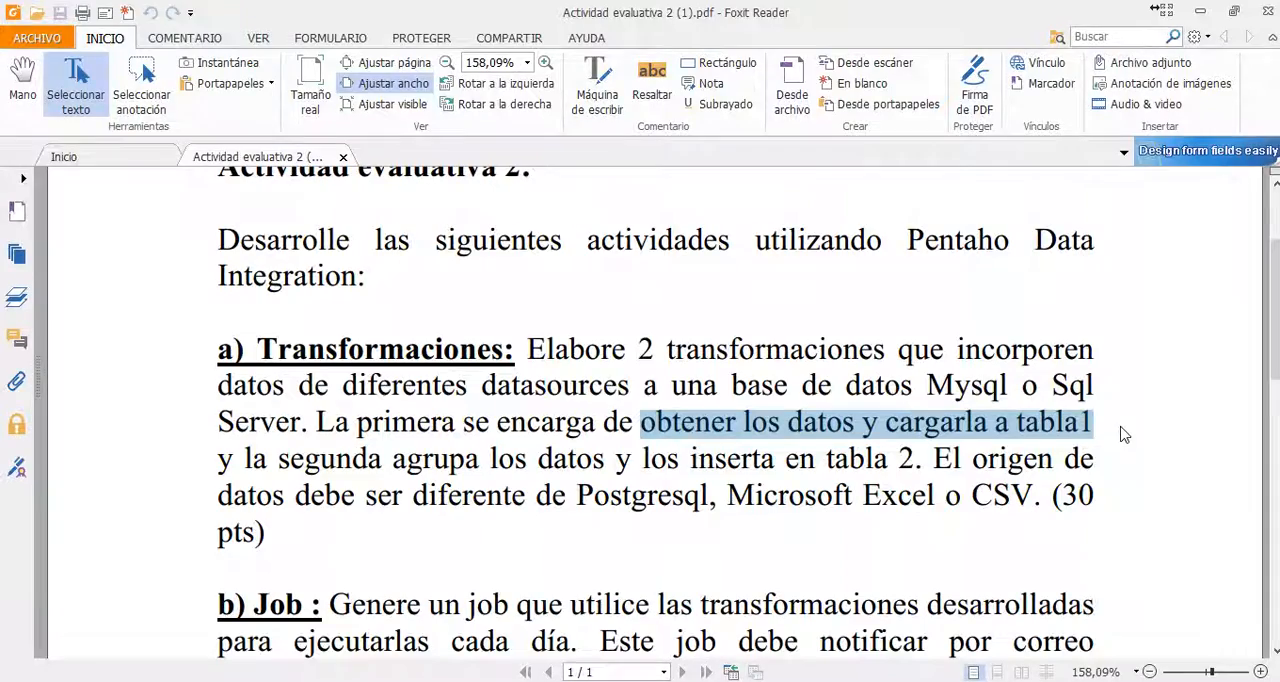
- Open the nombres text file from the desktop, examine its header line and name rows, and close it
key(super+d)
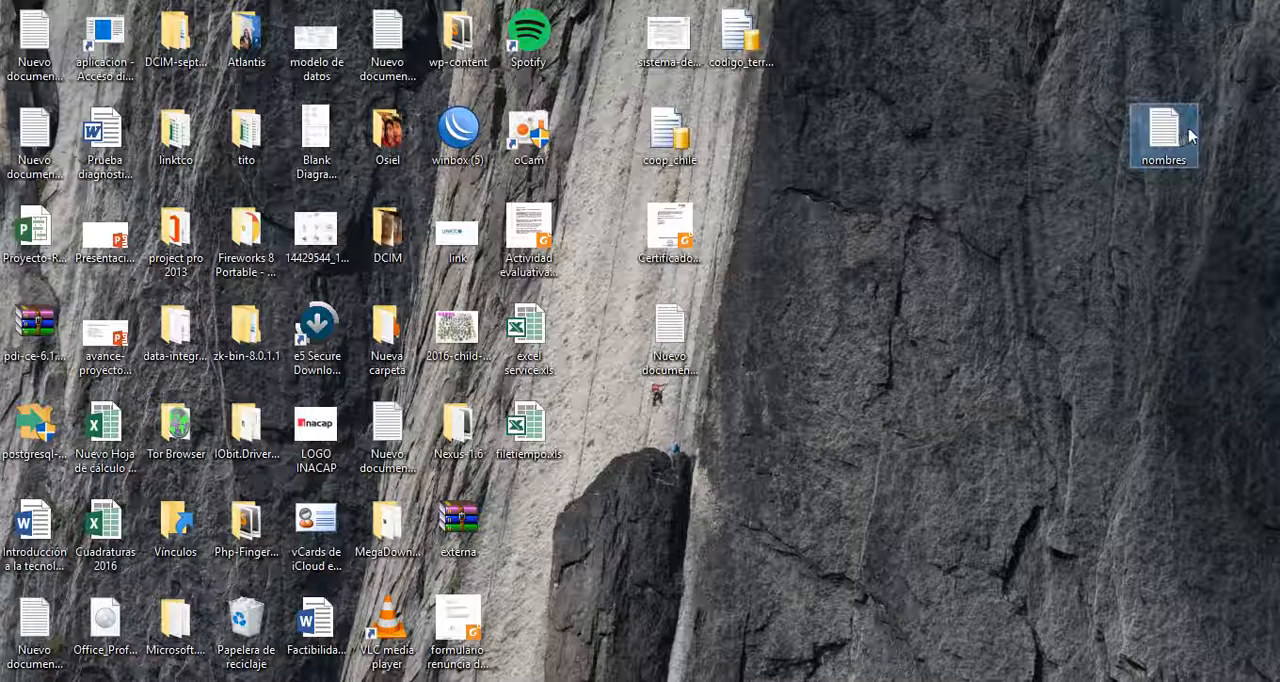
drag(1175, 135, 1191, 80)
drag(1177, 31, 1174, 130)
double_click(1168, 130)
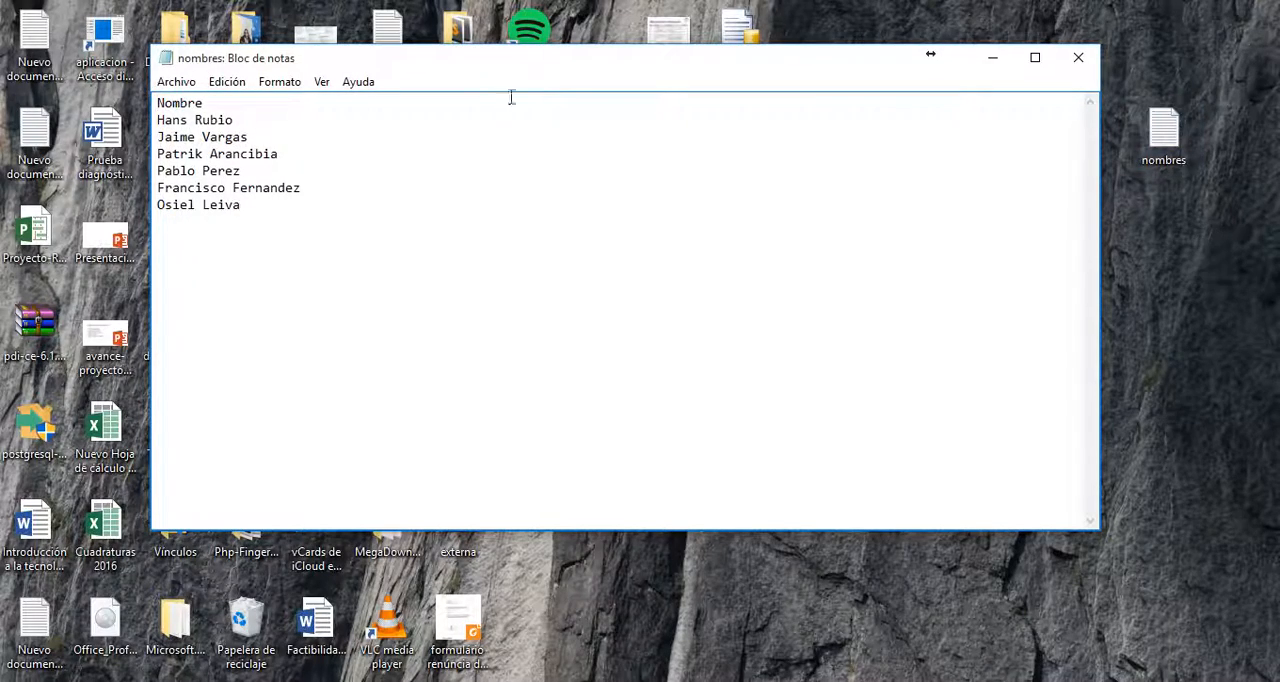
drag(317, 249, 143, 103)
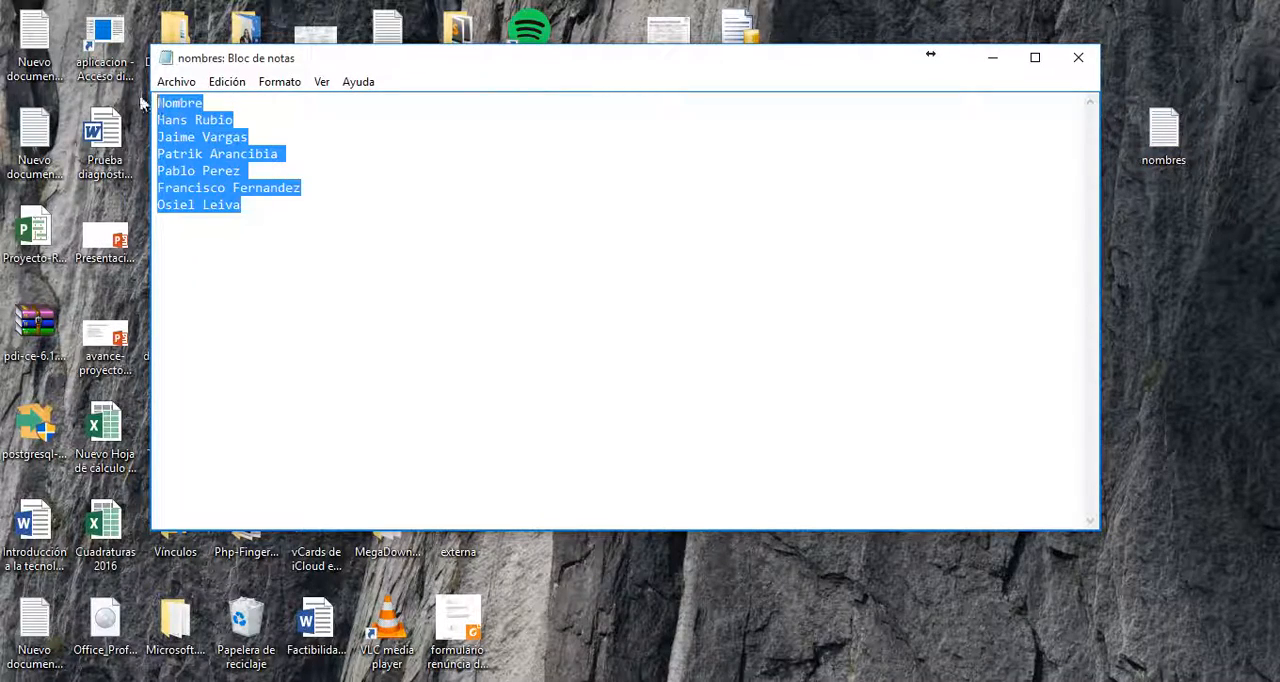
click(208, 102)
drag(222, 102, 148, 102)
click(251, 119)
drag(158, 119, 297, 205)
click(305, 206)
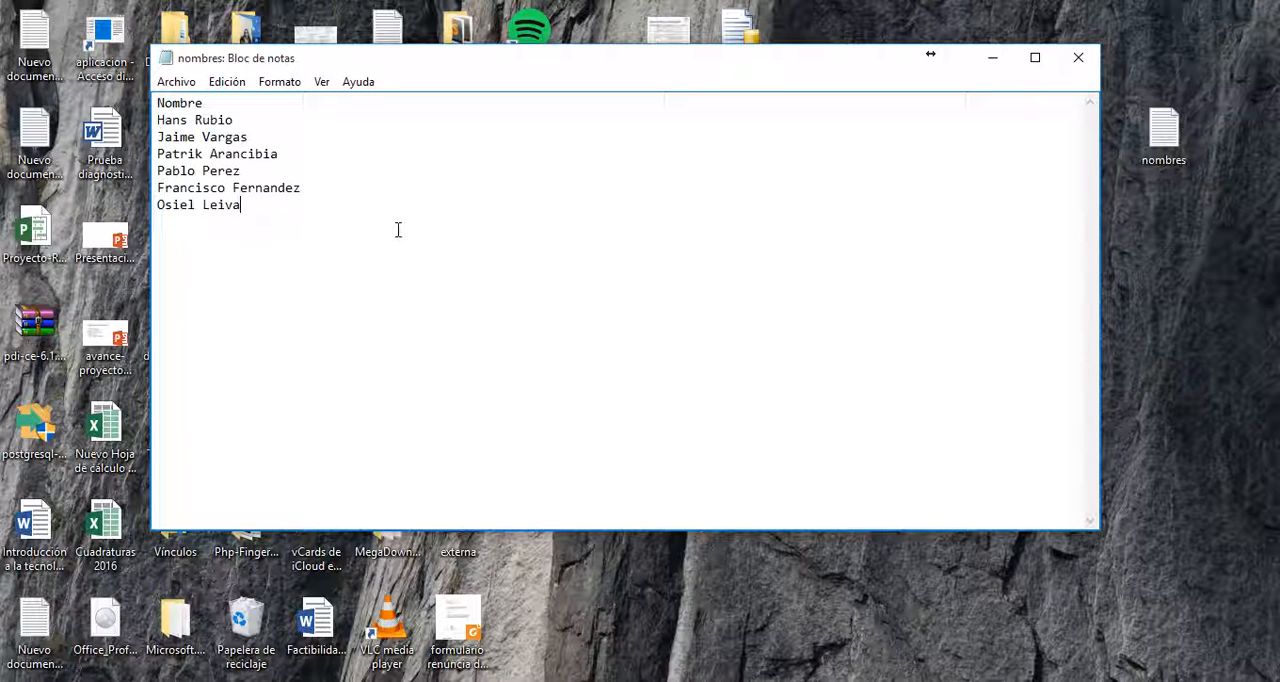
click(1078, 57)
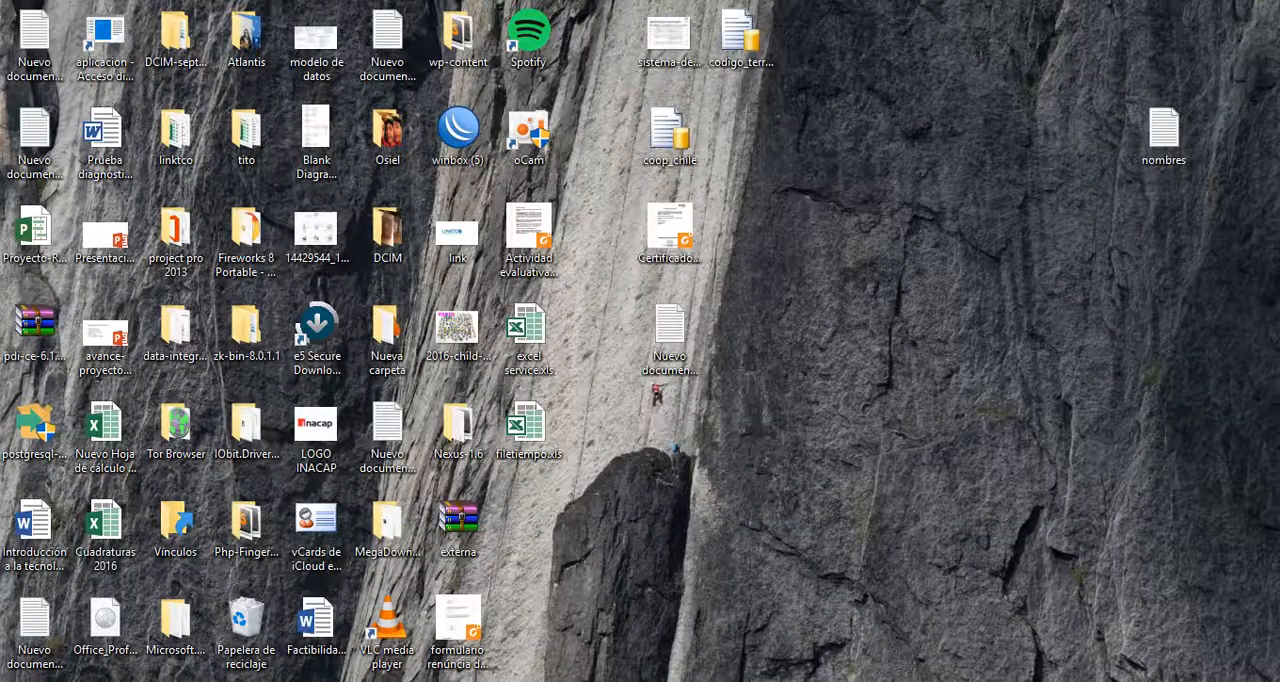
- Switch to Spoon and create a new transformation
key(alt+Tab)
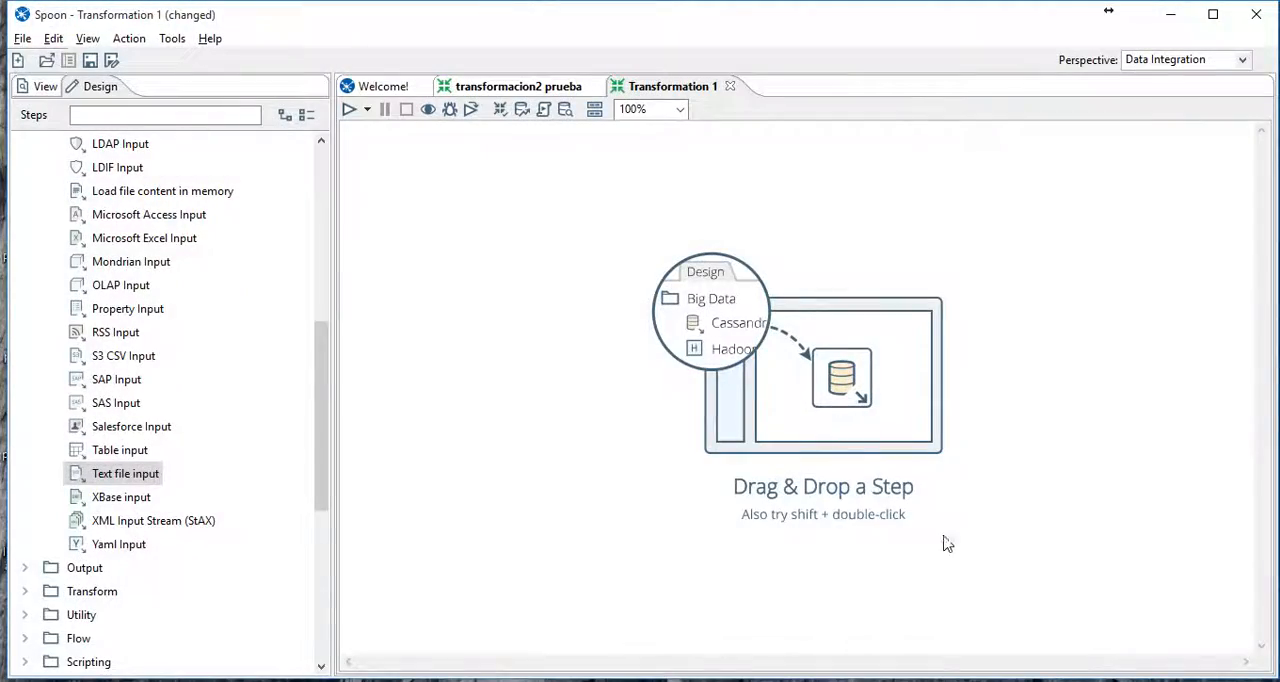
click(40, 87)
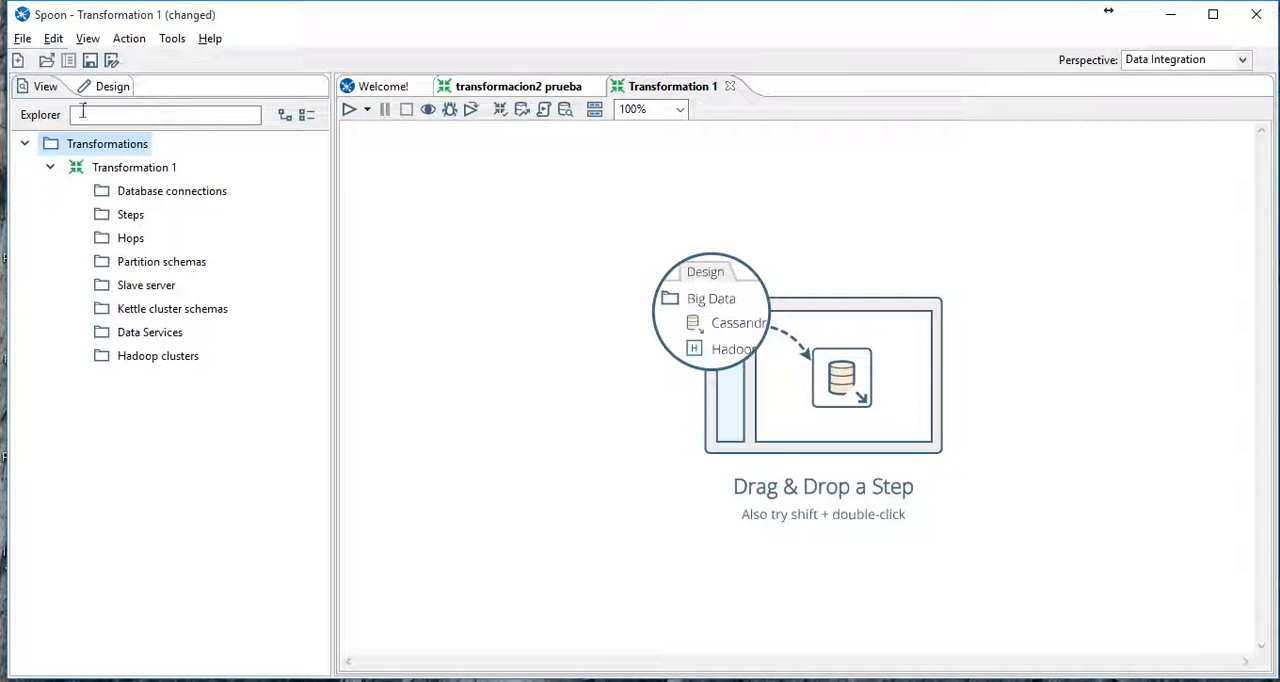
click(50, 167)
right_click(90, 152)
click(128, 162)
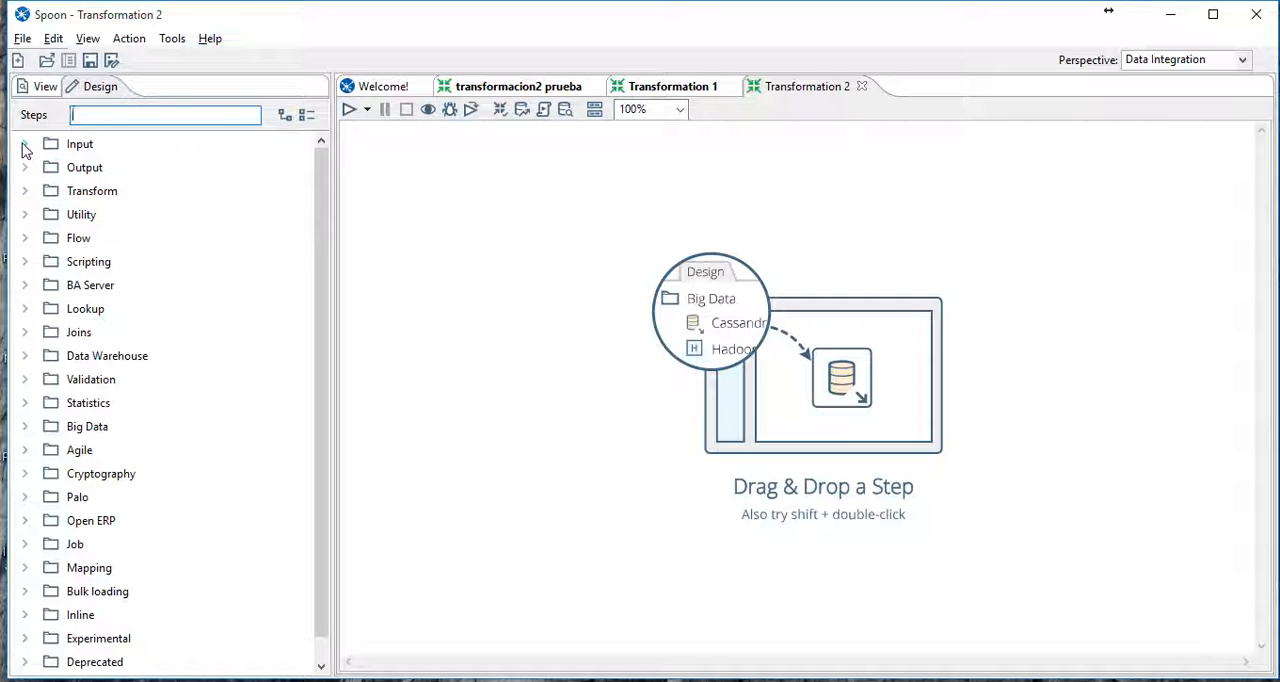
- Add a Text file input step to the new transformation's canvas
click(25, 145)
scroll(245, 270, down, 7)
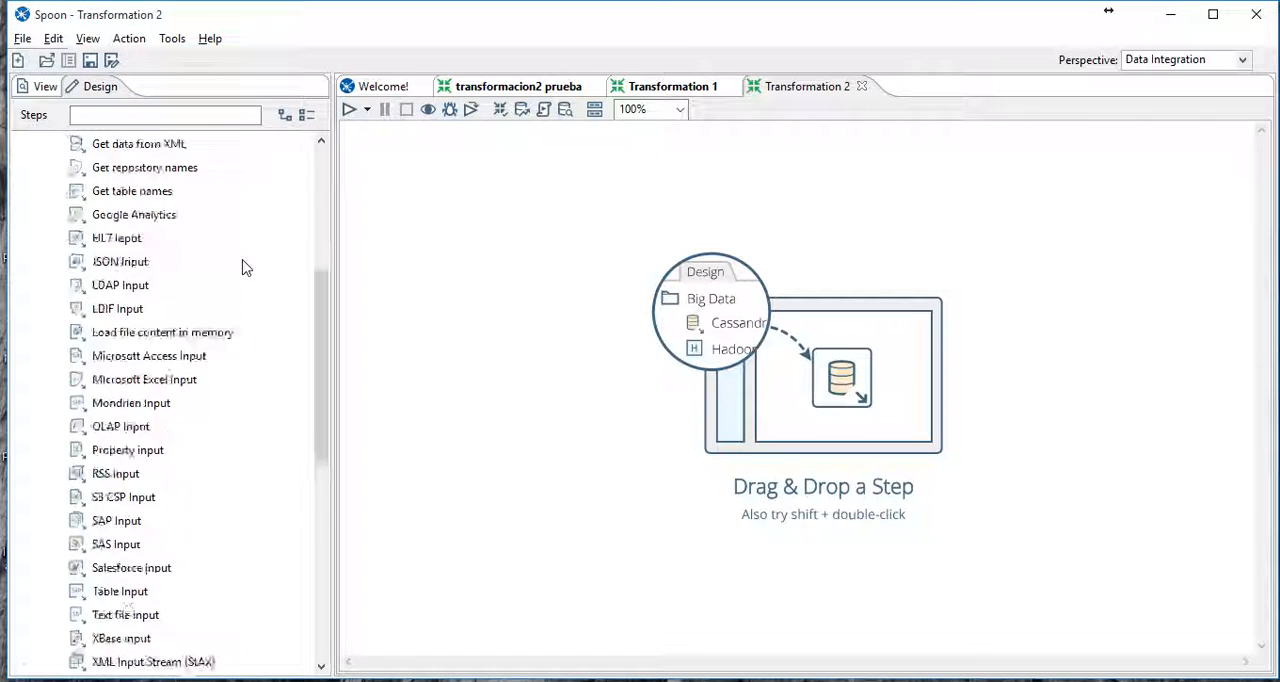
drag(129, 475, 431, 380)
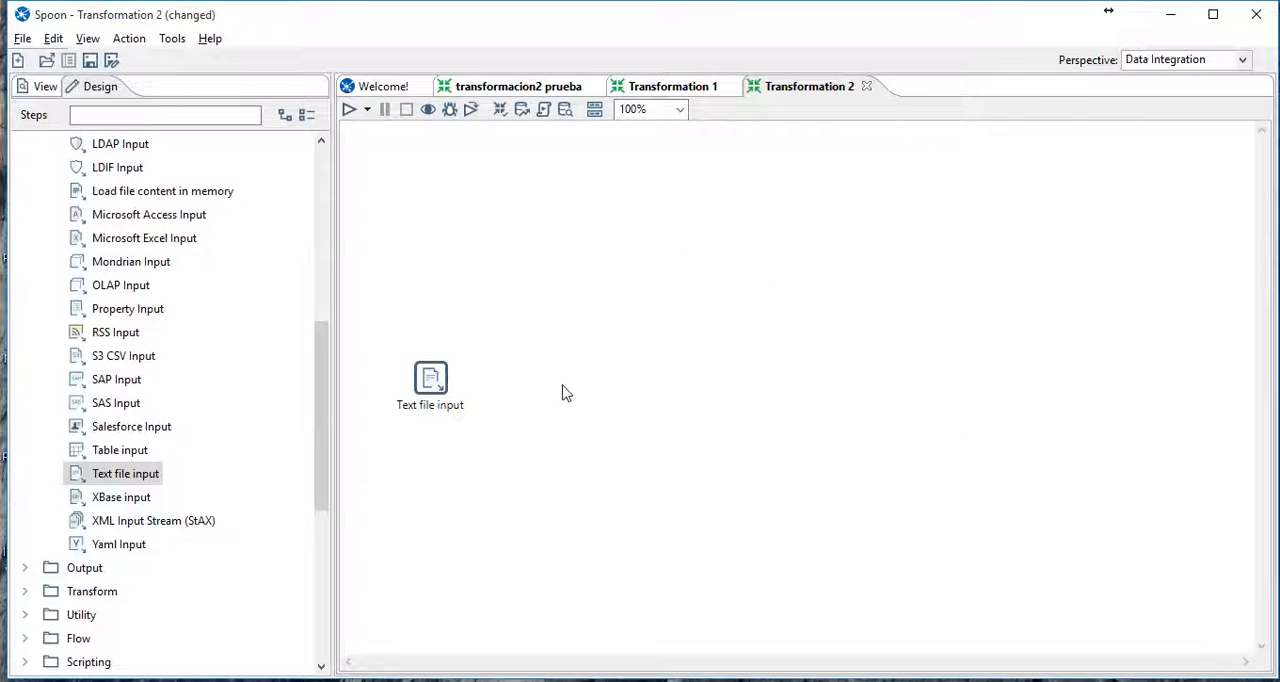
- Add nombres.txt from the desktop (Escritorio) to the Text file input step's selected files
mouse_move(432, 383)
double_click(432, 380)
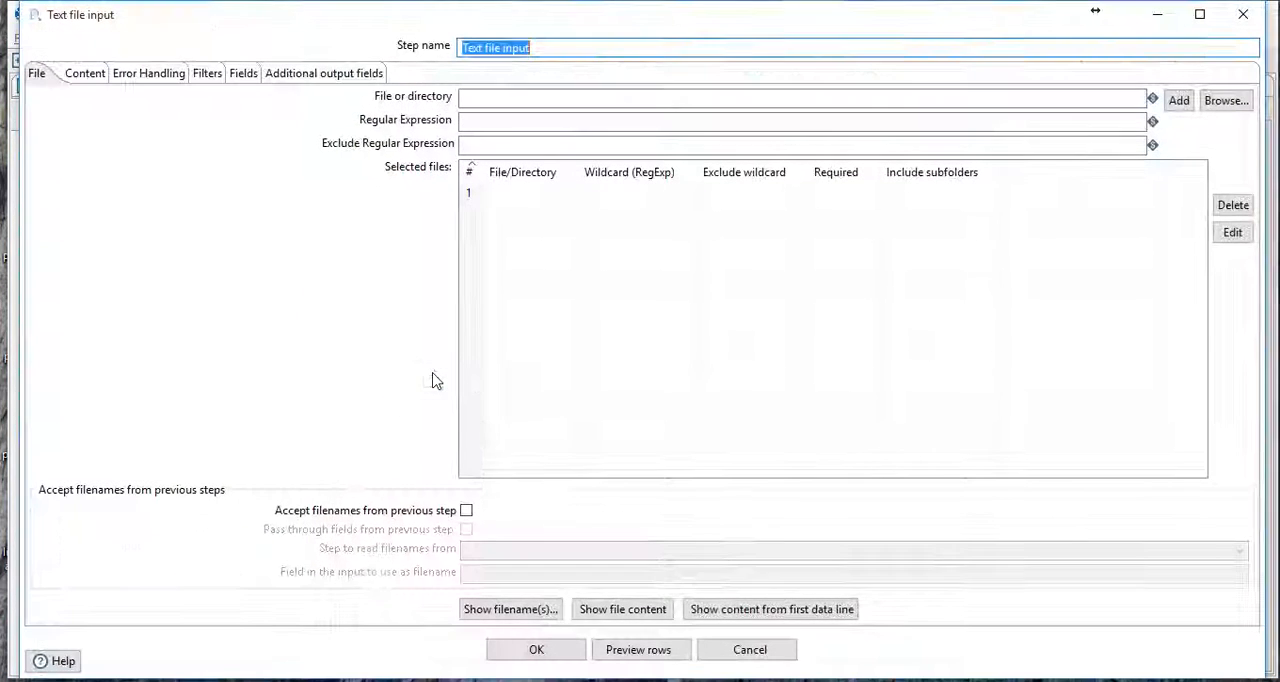
click(1236, 104)
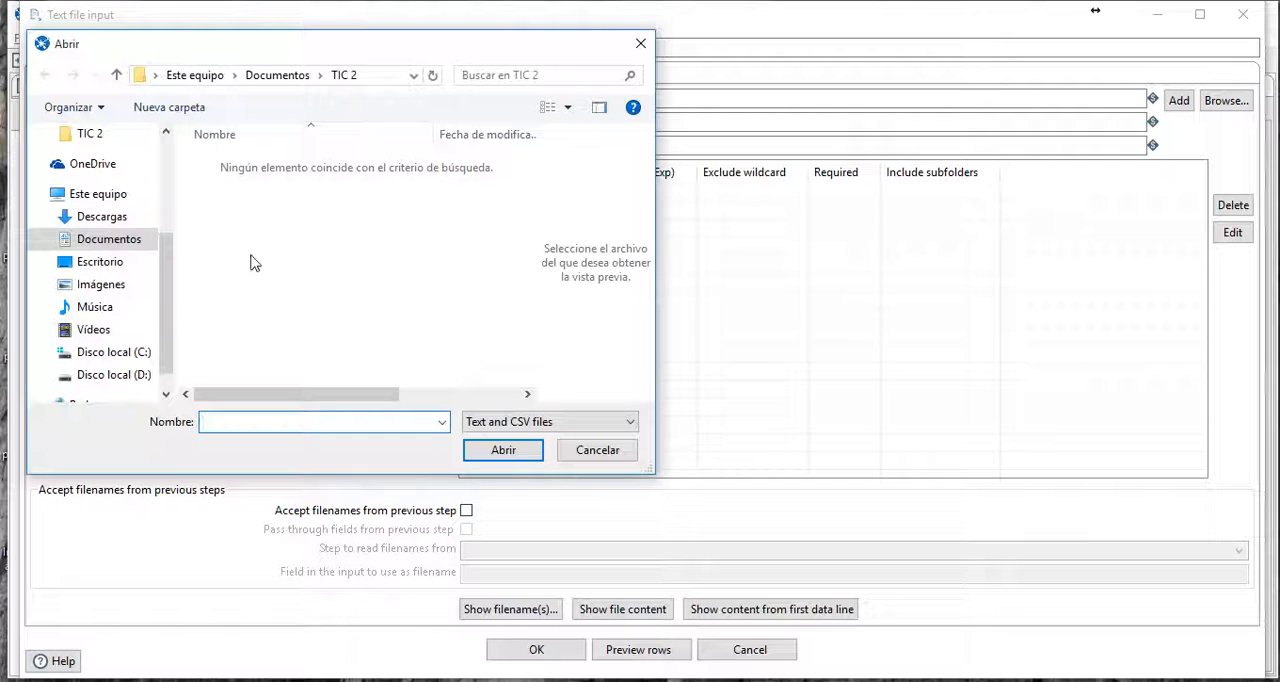
click(100, 262)
drag(530, 168, 533, 334)
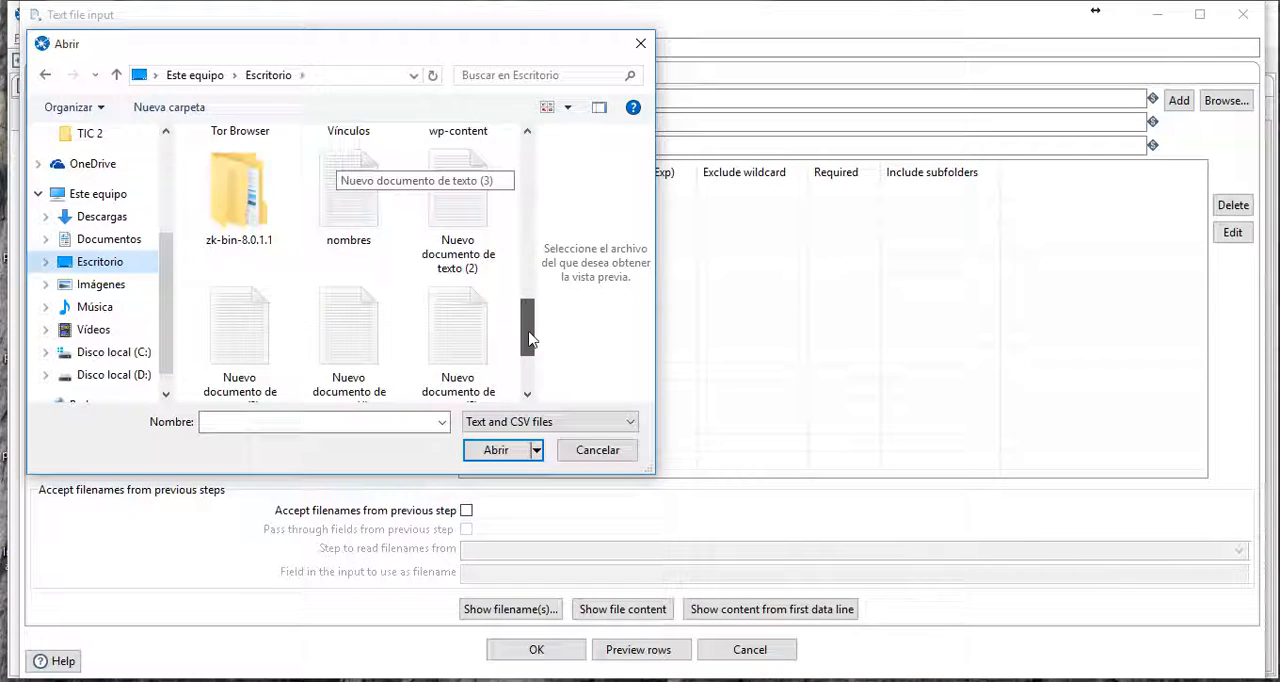
click(348, 190)
click(496, 450)
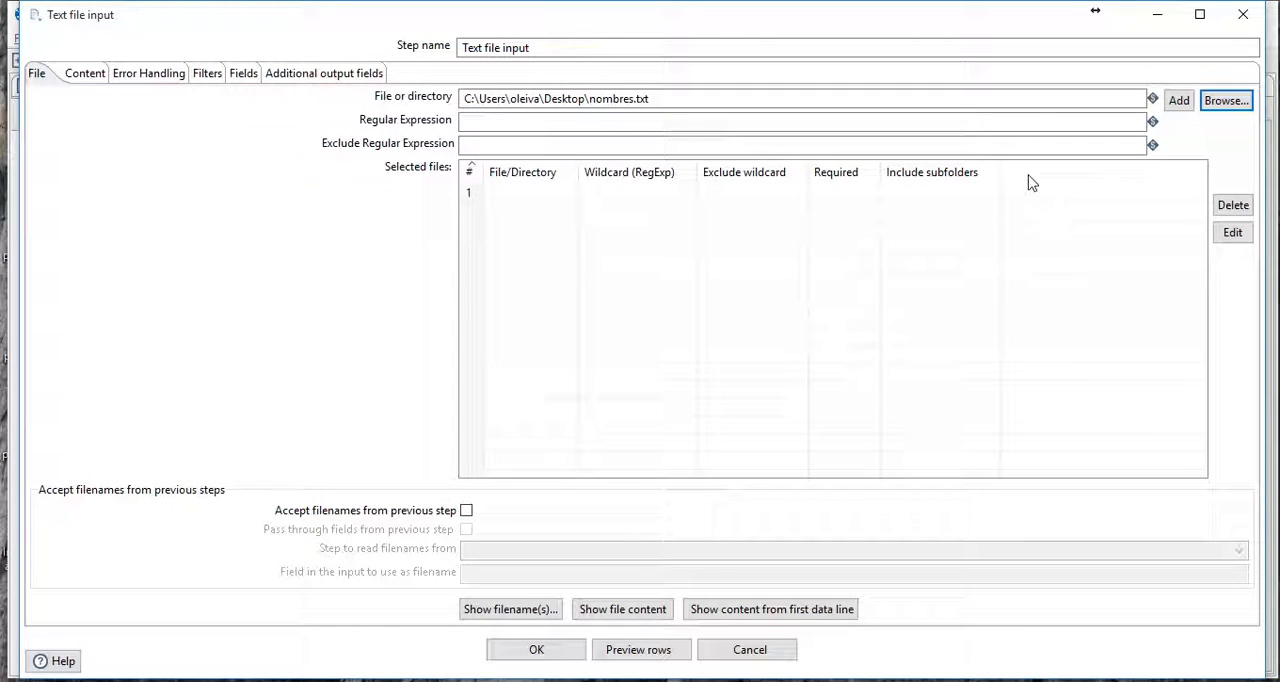
click(1180, 101)
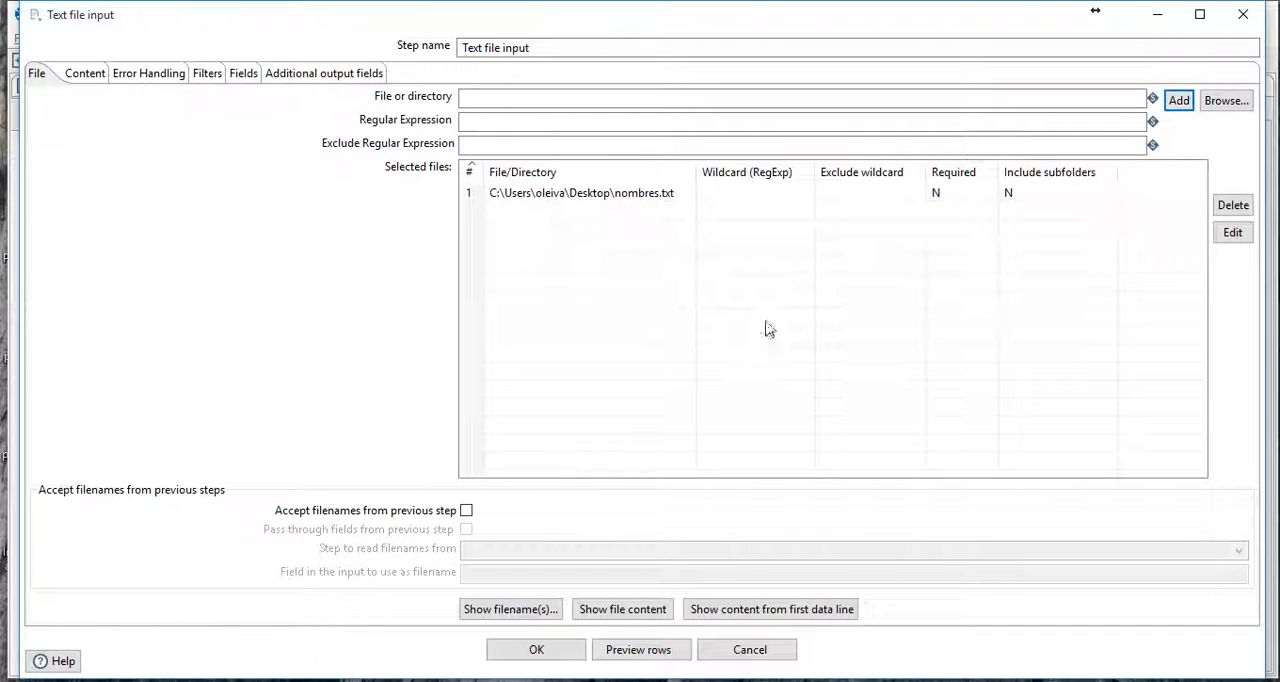
- Set the Text file input's content format to mixed
click(86, 80)
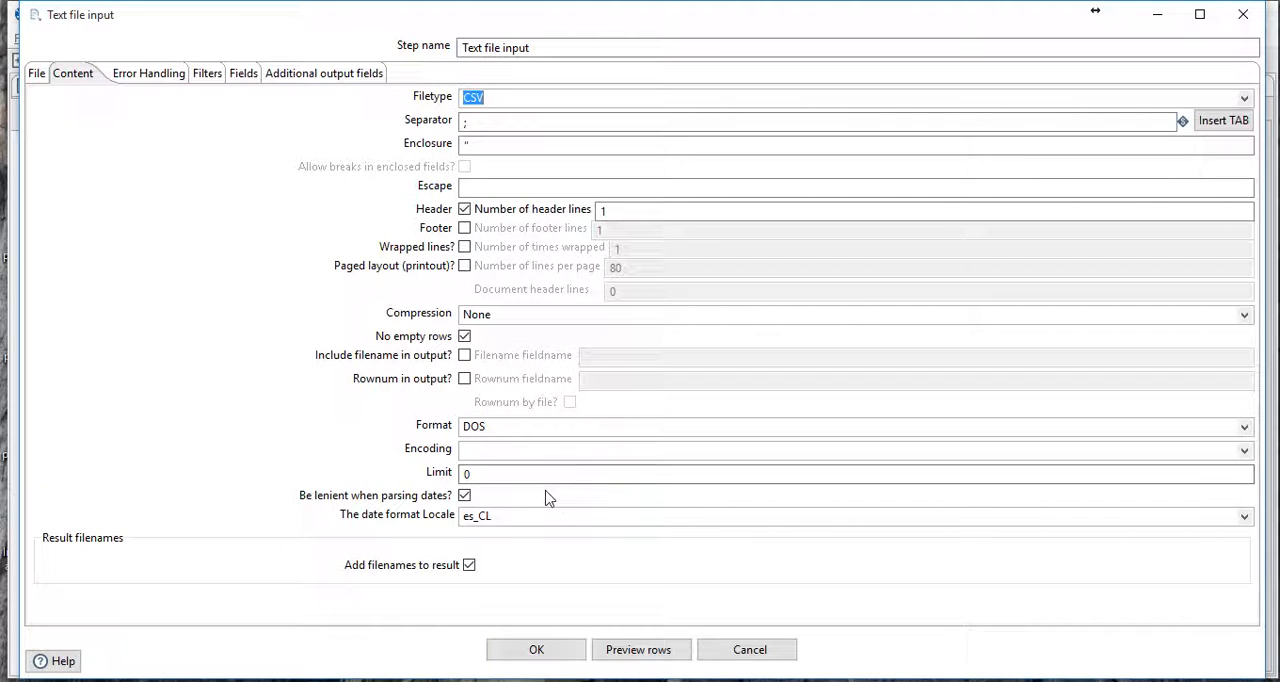
click(535, 428)
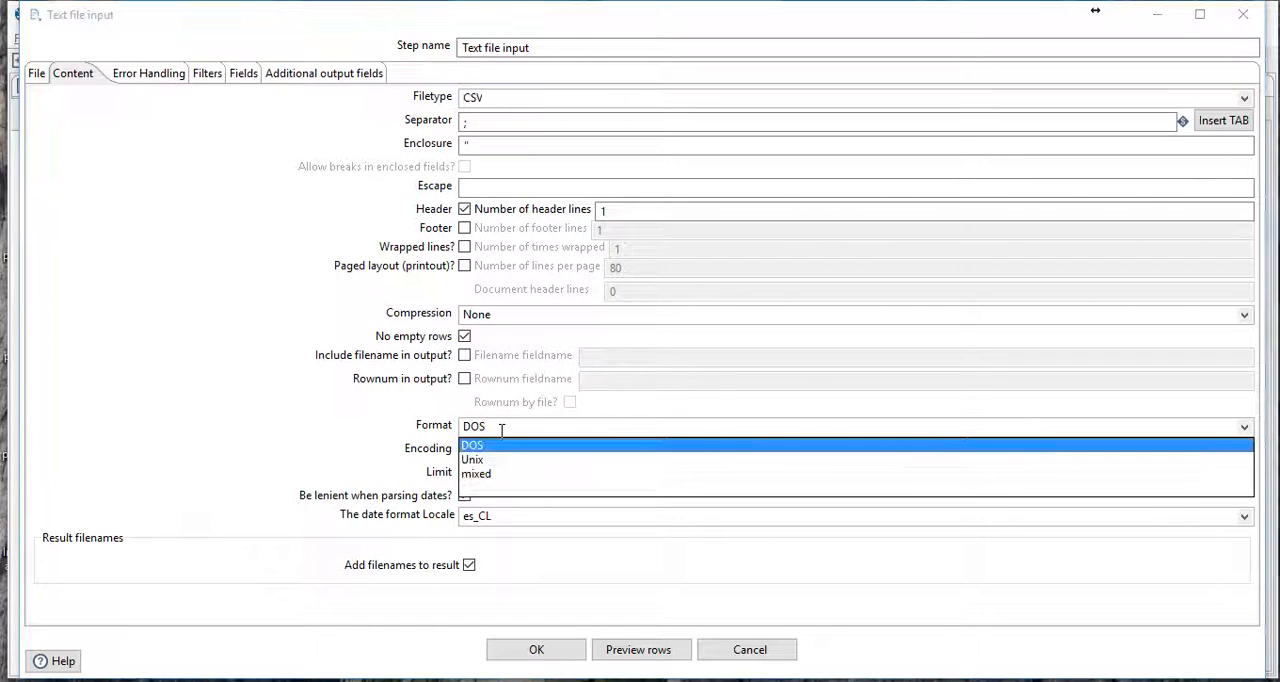
click(502, 485)
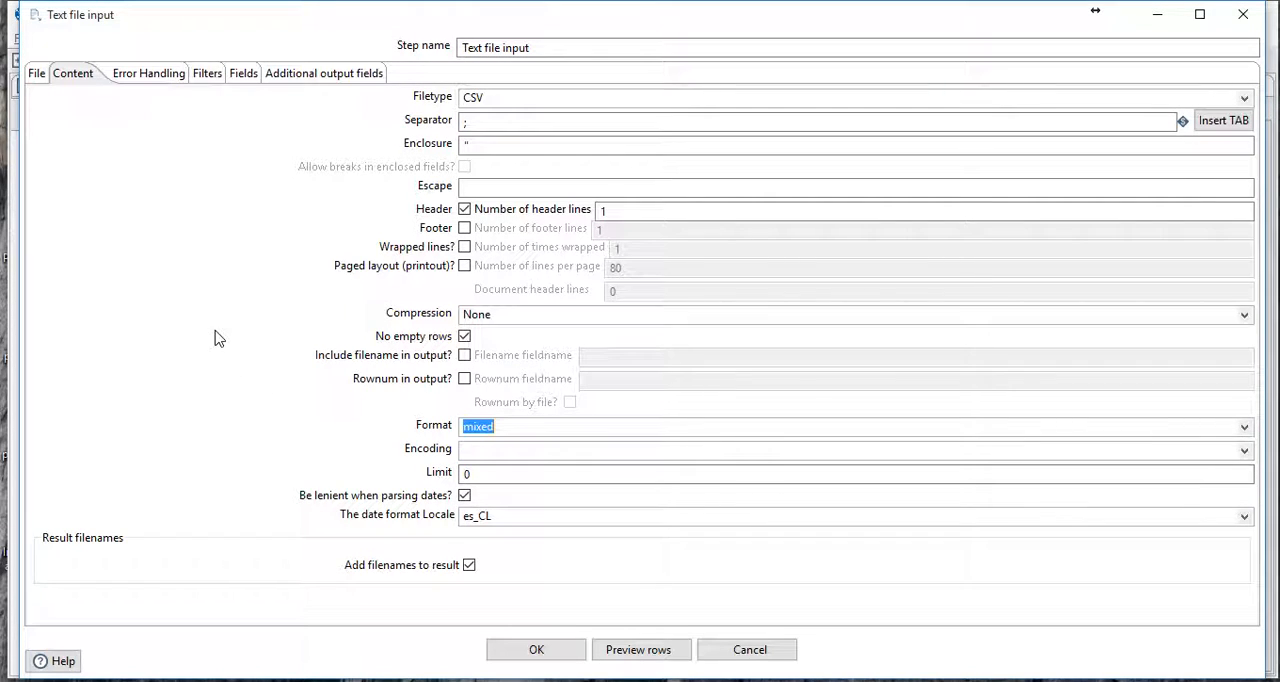
- Get the fields from the text file using 100 sample lines, and review the scan results for the Nombre field
click(244, 76)
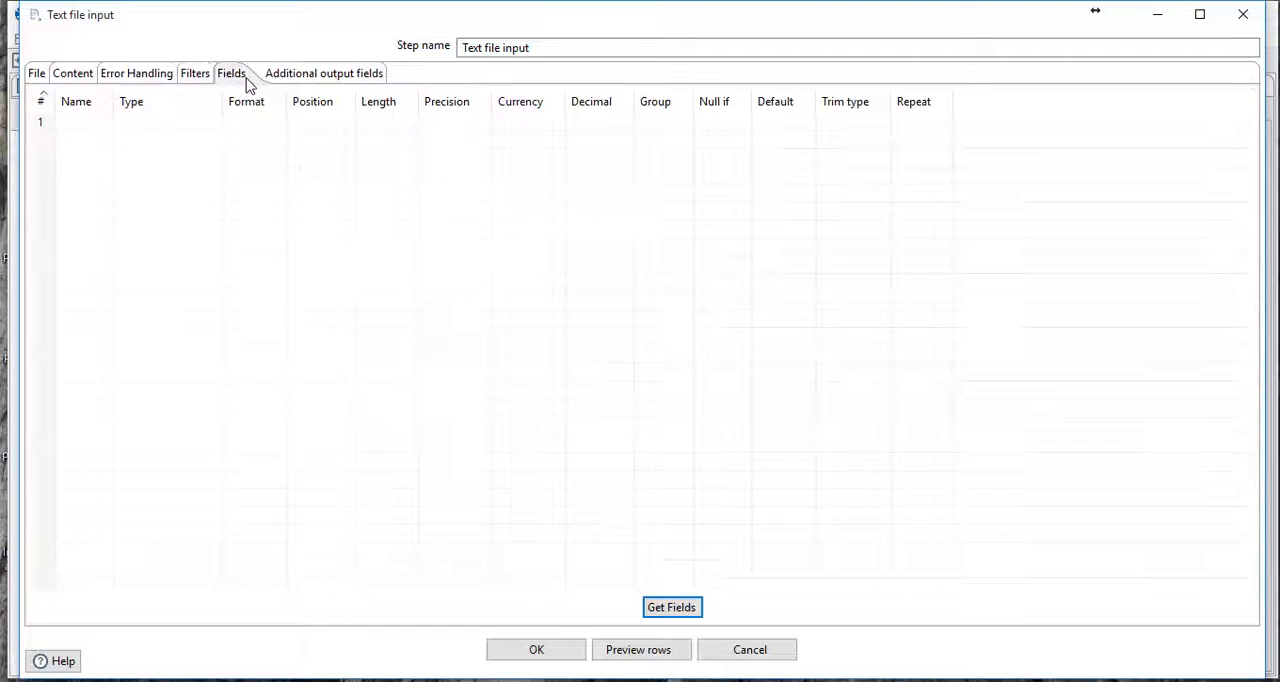
click(671, 608)
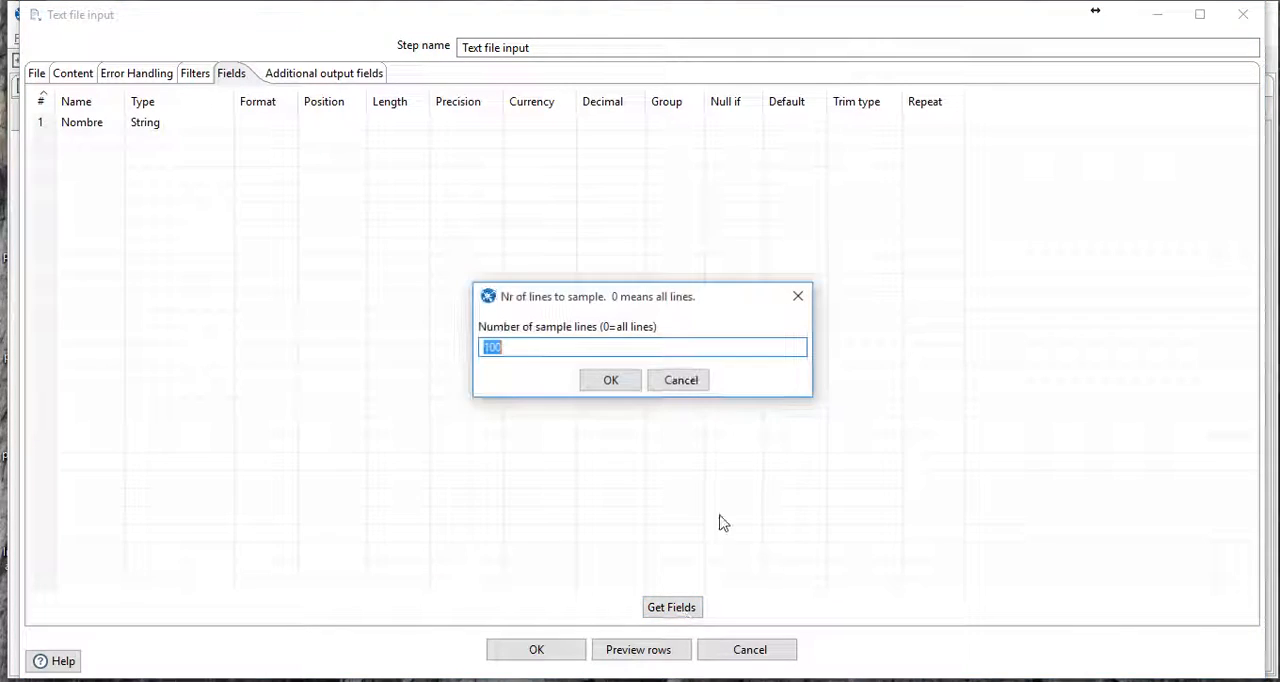
click(611, 383)
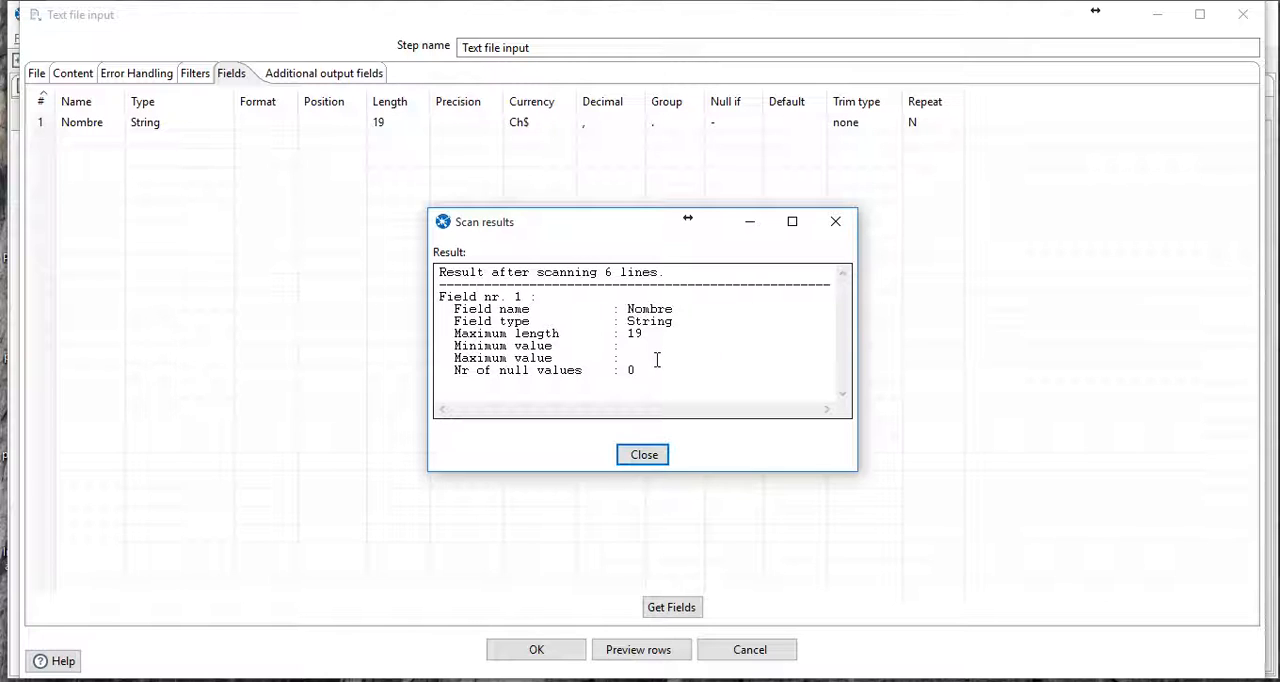
drag(652, 338, 637, 338)
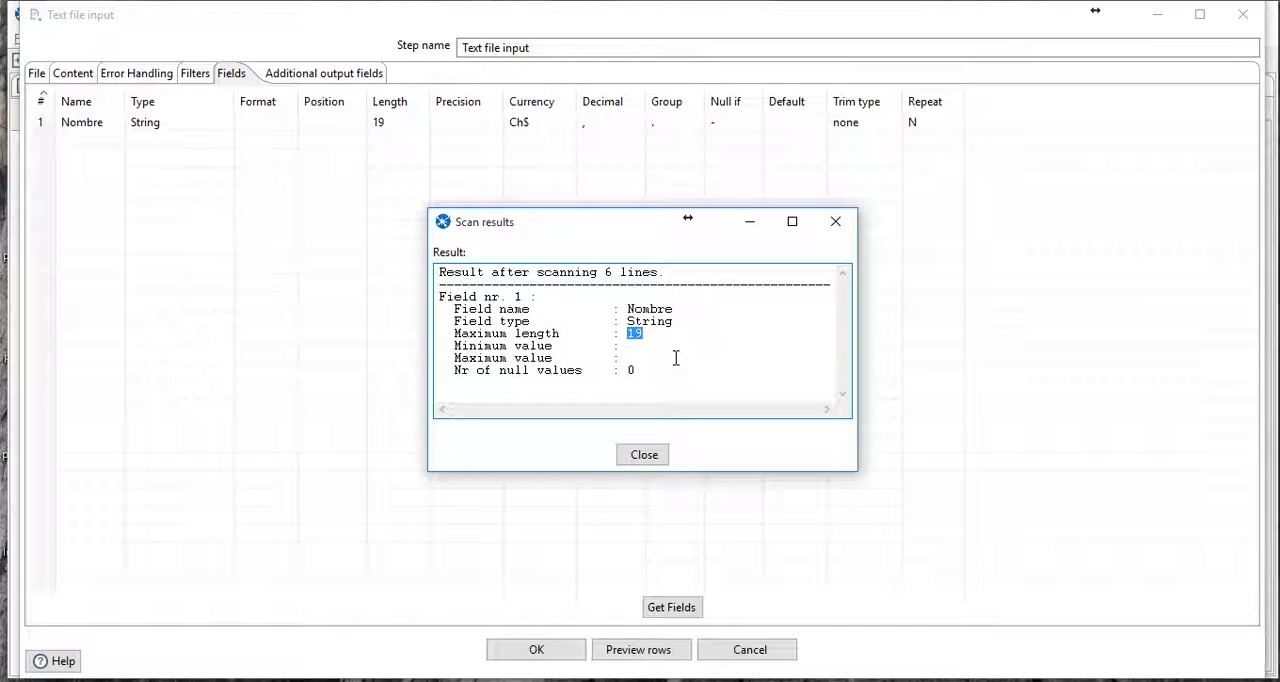
drag(678, 312, 628, 310)
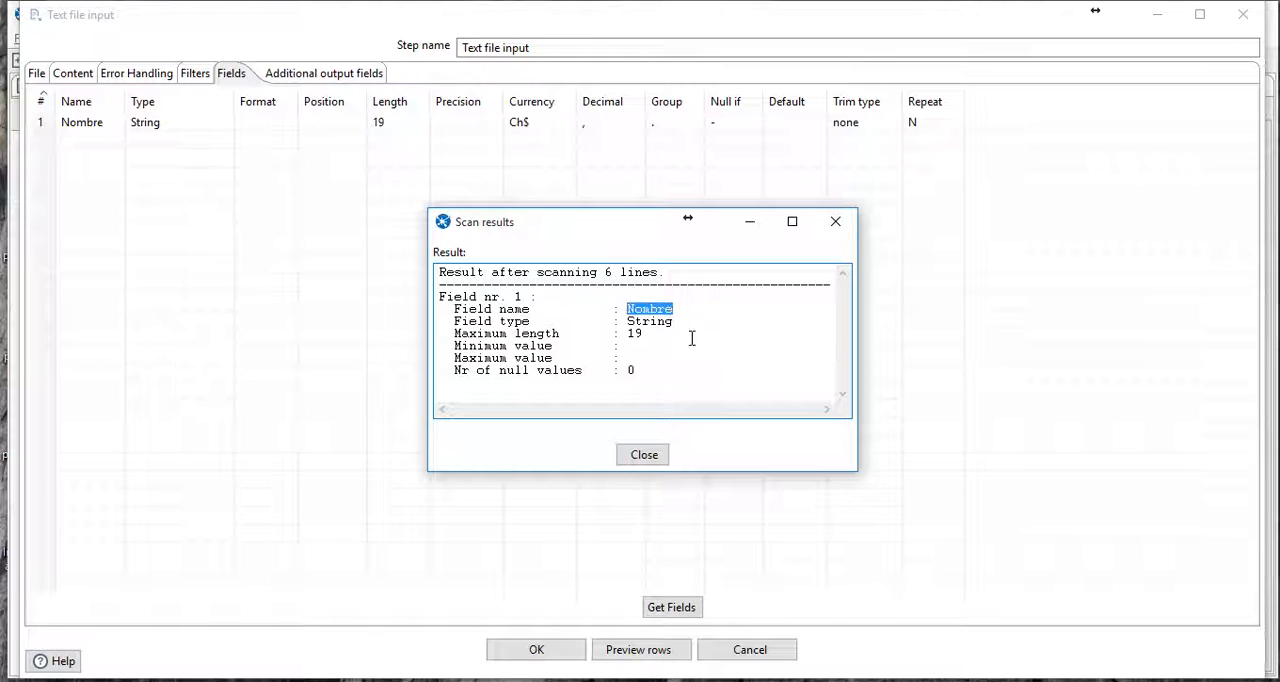
click(644, 455)
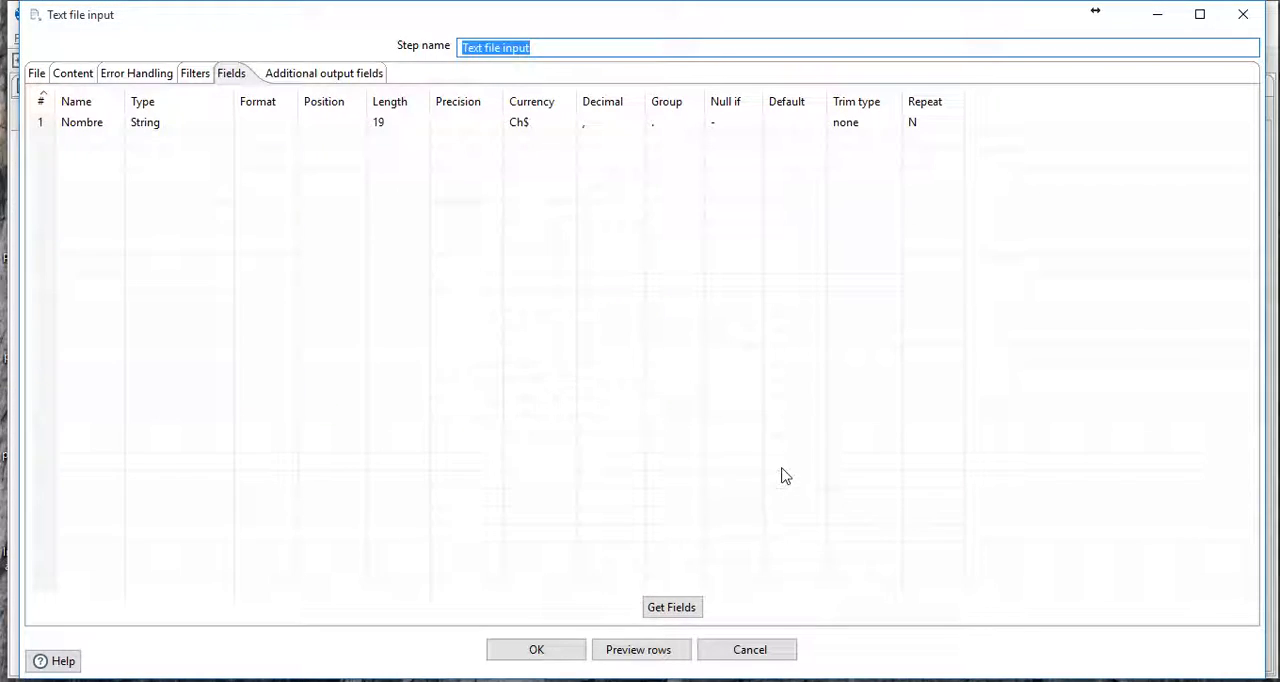
- Preview up to 1000 rows of the Text file input, compare them with the nombres file, and accept the step's settings
click(645, 664)
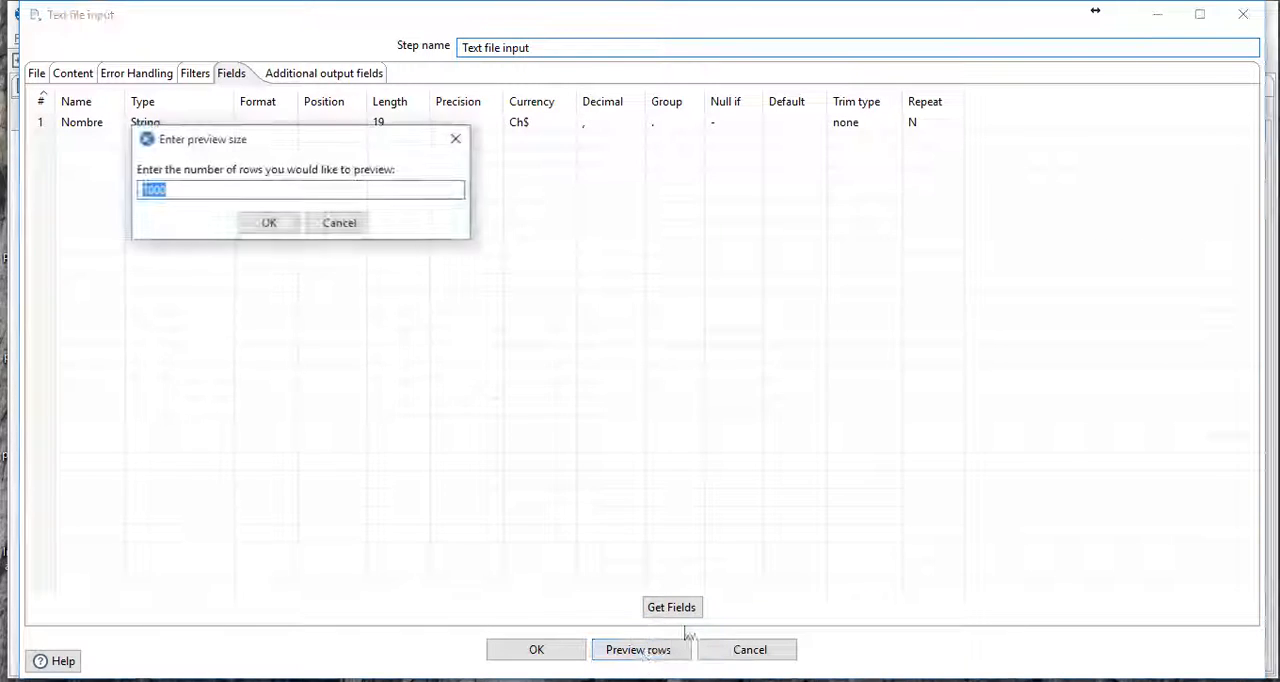
click(269, 222)
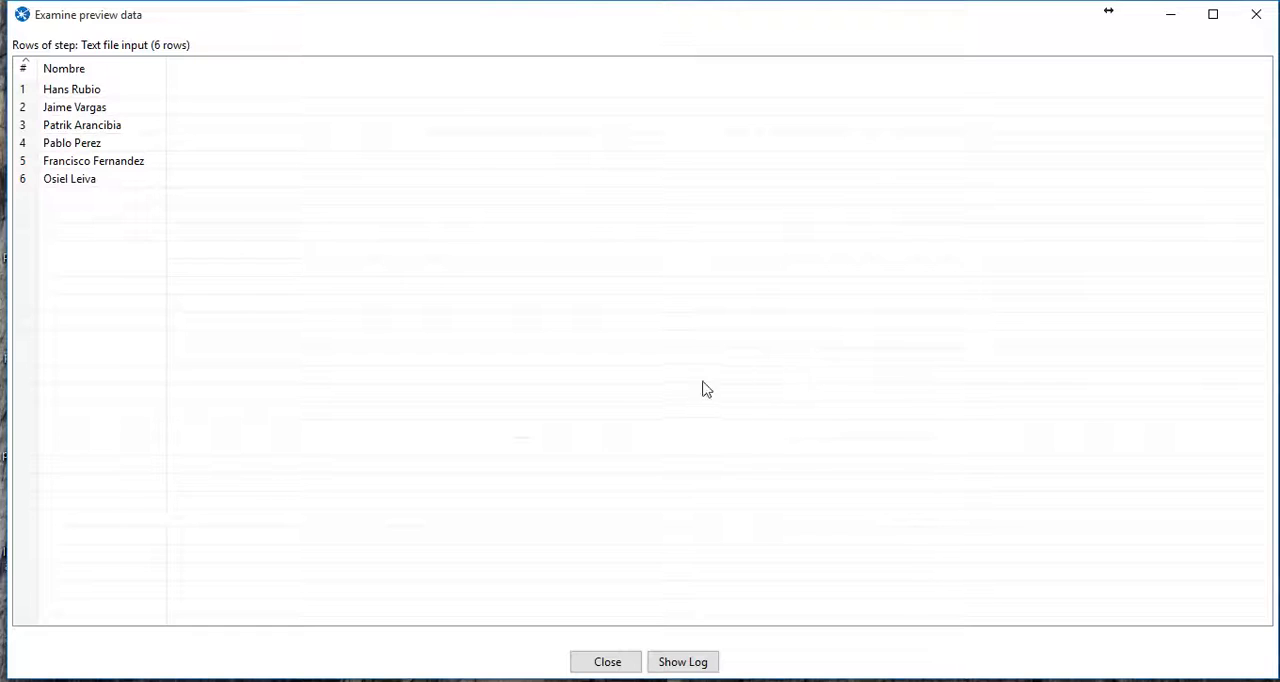
key(alt+Tab)
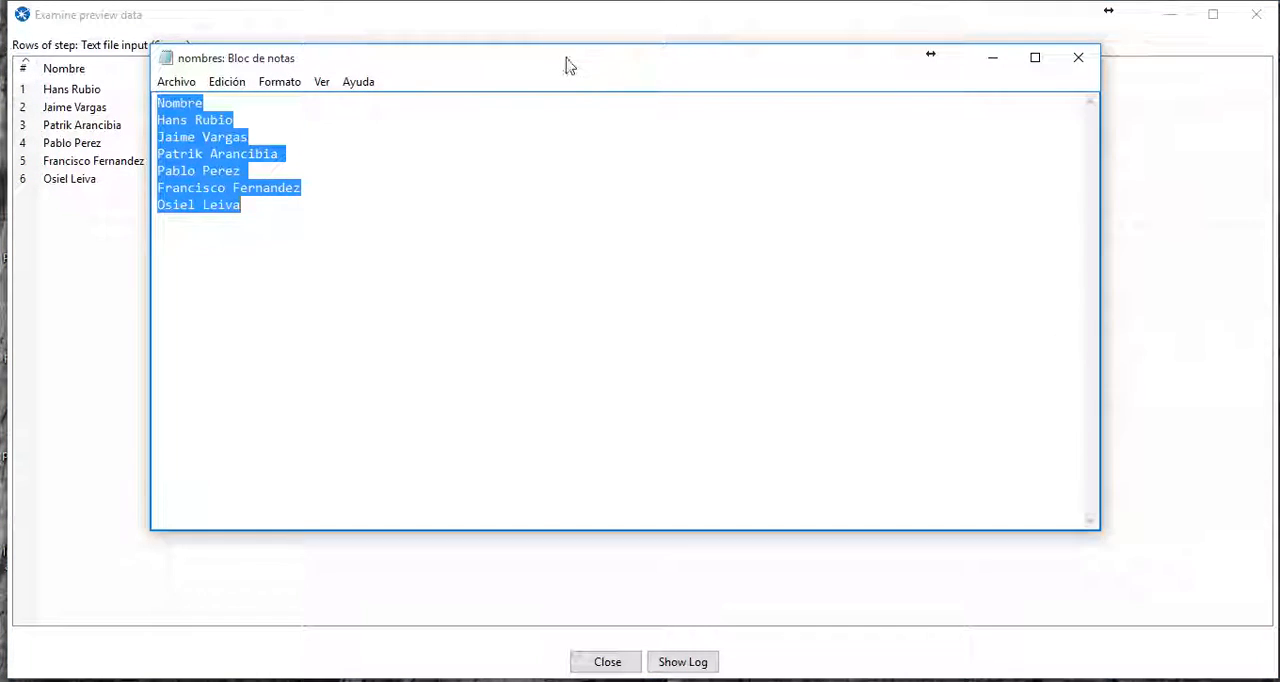
drag(569, 63, 623, 49)
click(114, 260)
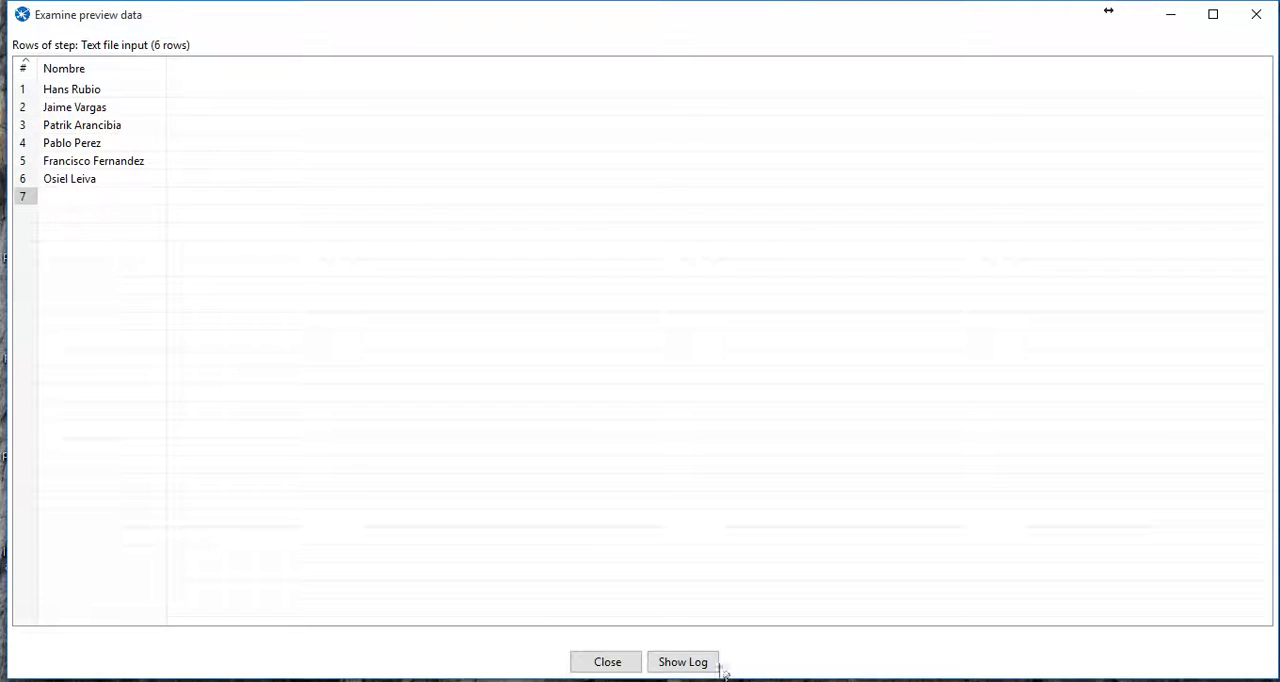
click(607, 662)
click(542, 659)
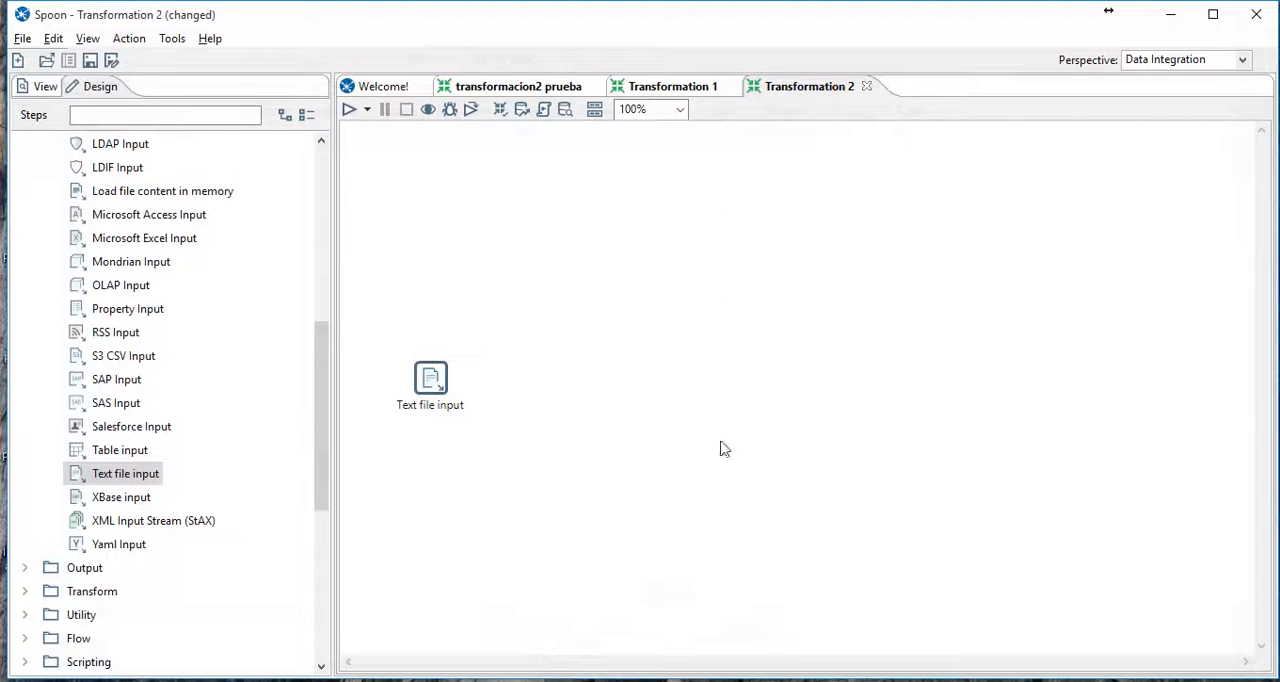
- Move the Text file input step higher on the canvas and add a Split Fields transform step beside it
drag(440, 388, 441, 312)
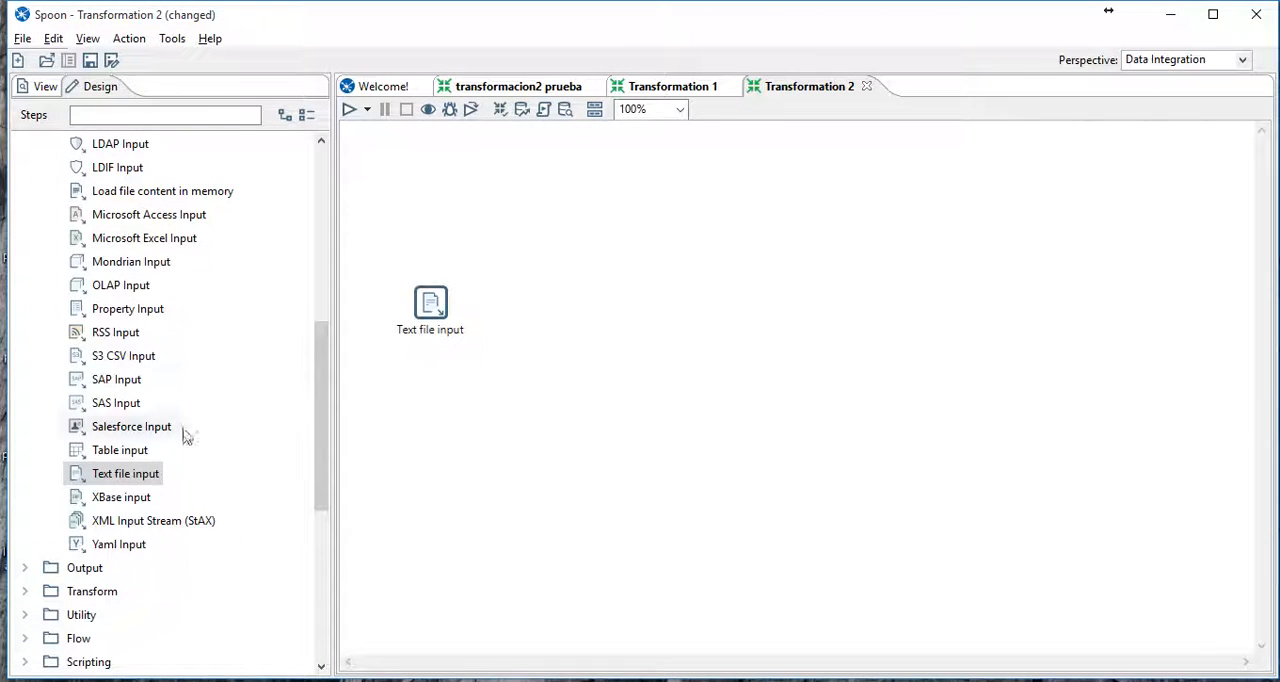
scroll(170, 420, up, 7)
click(24, 143)
click(24, 143)
click(24, 143)
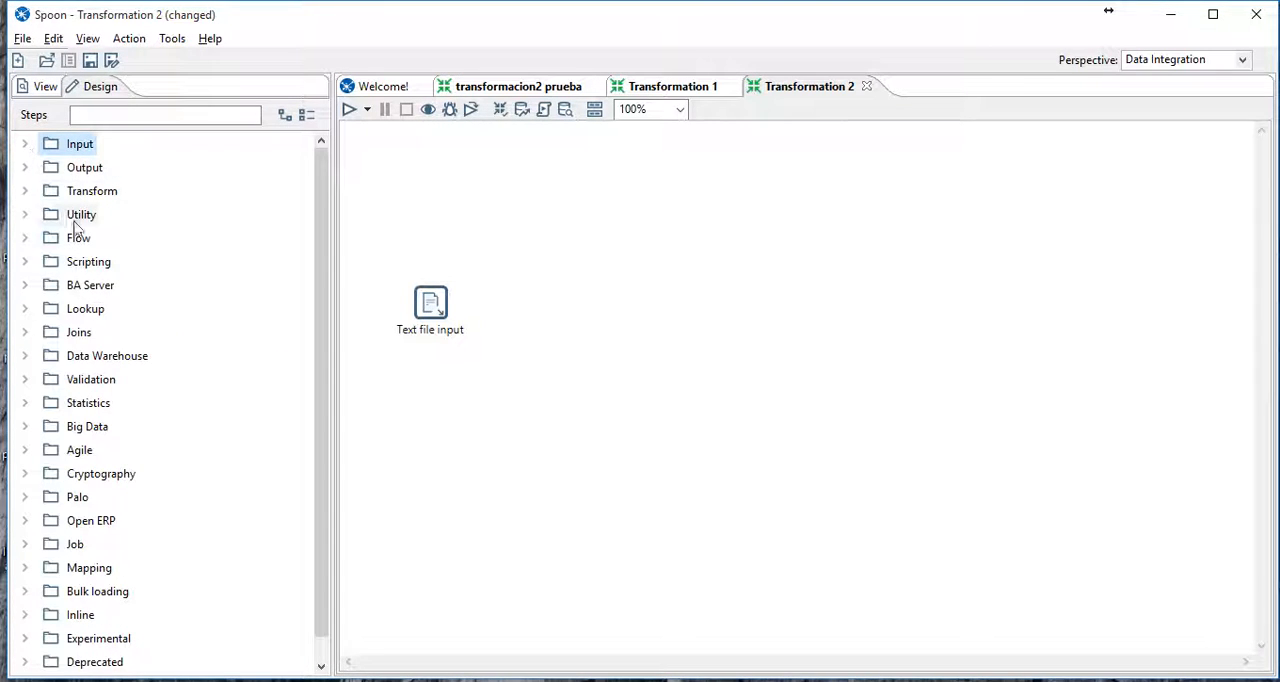
scroll(173, 452, down, 1)
scroll(173, 452, up, 1)
click(57, 192)
scroll(322, 398, down, 3)
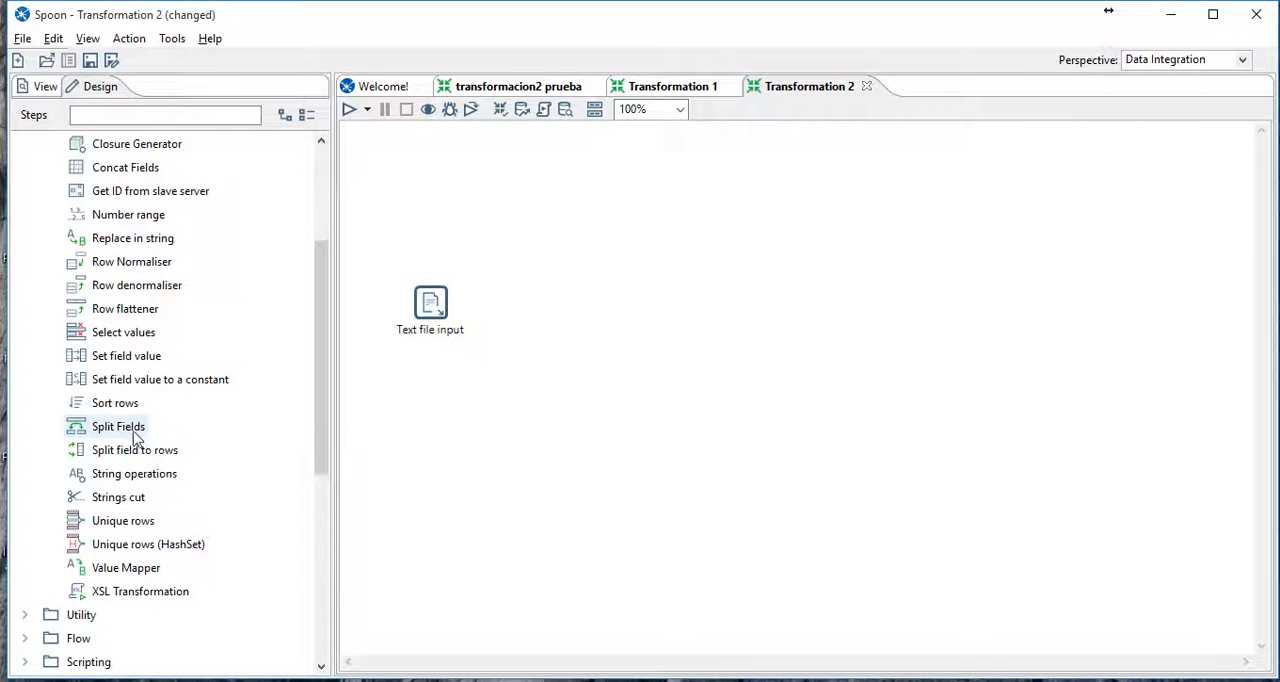
drag(118, 437, 593, 310)
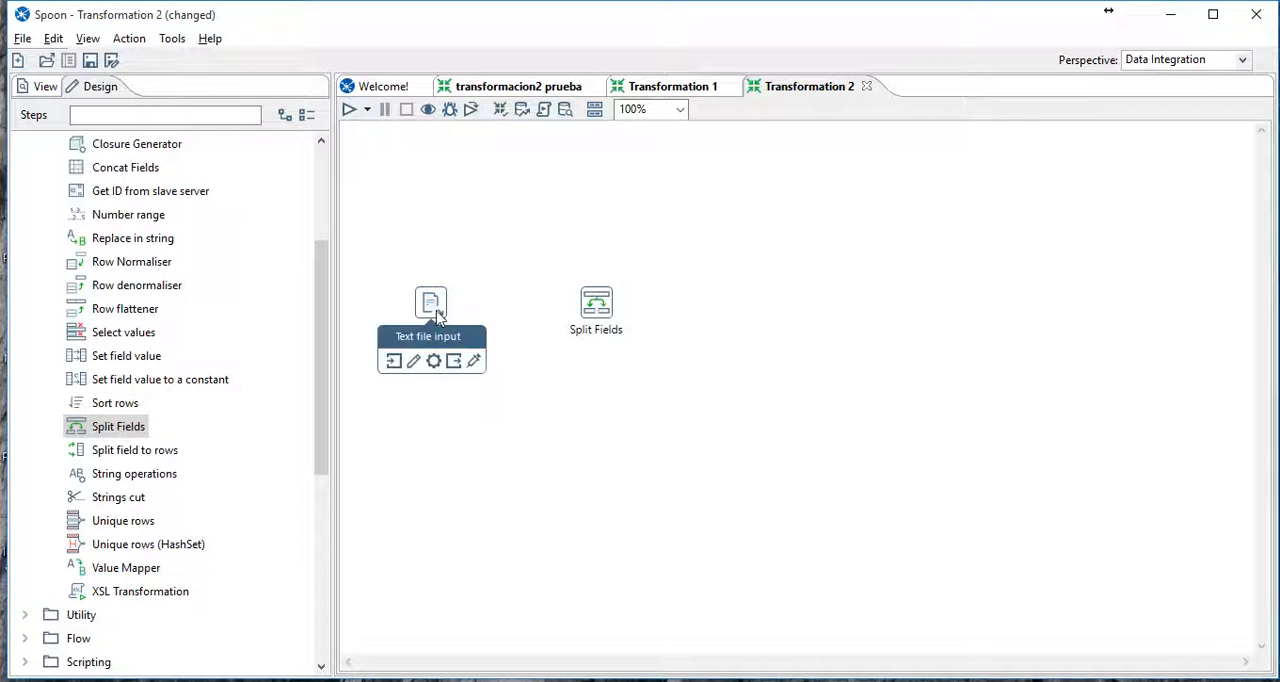
- Examine in the nombres file how the first name and surname are separated on each line, and return to the transformation
key(alt+Tab)
click(372, 163)
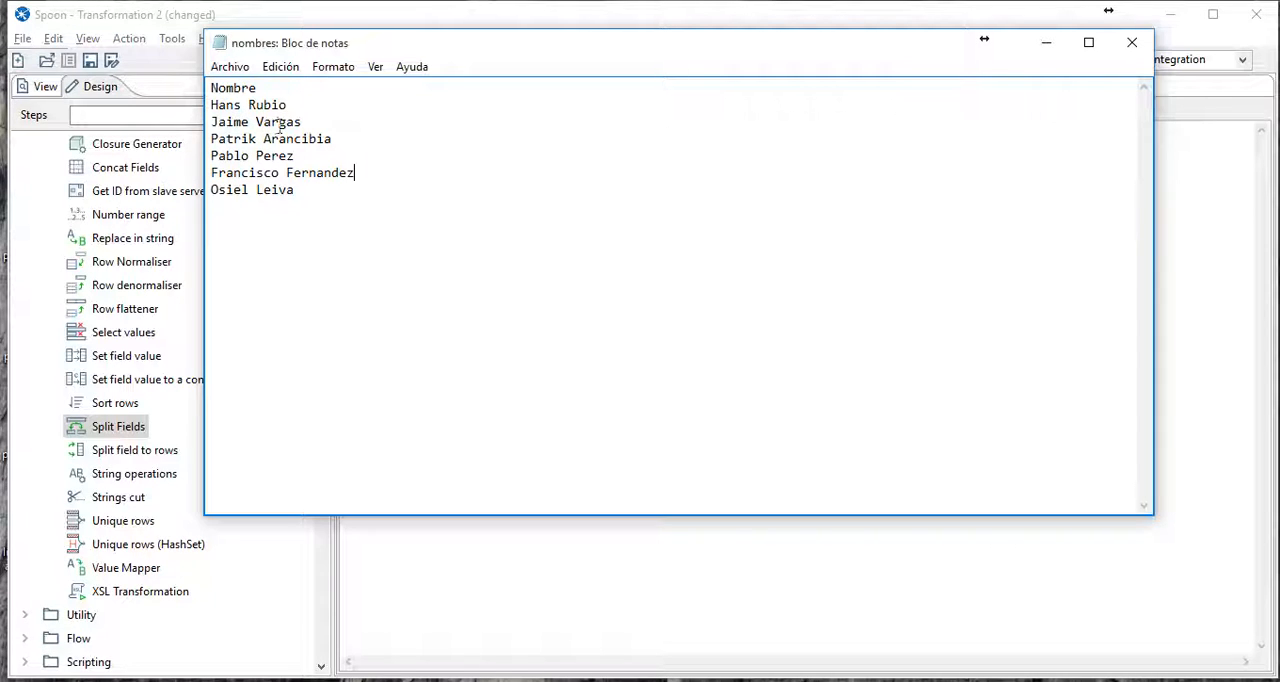
drag(212, 138, 331, 137)
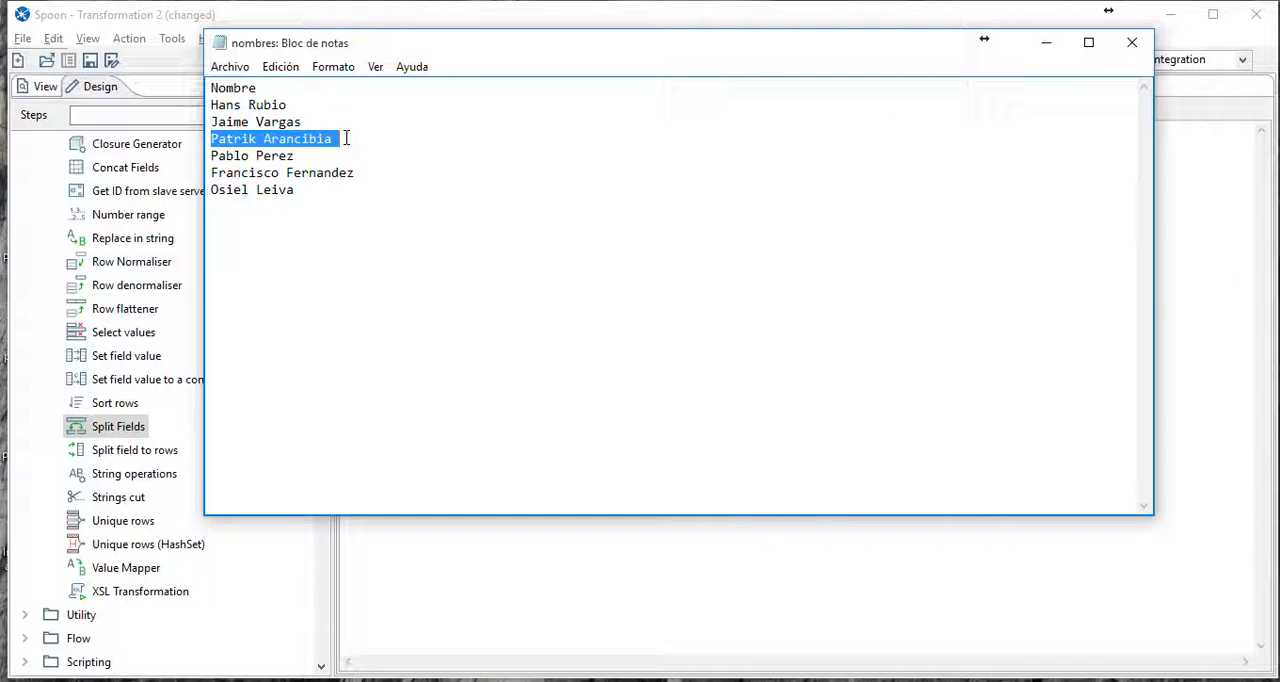
click(383, 143)
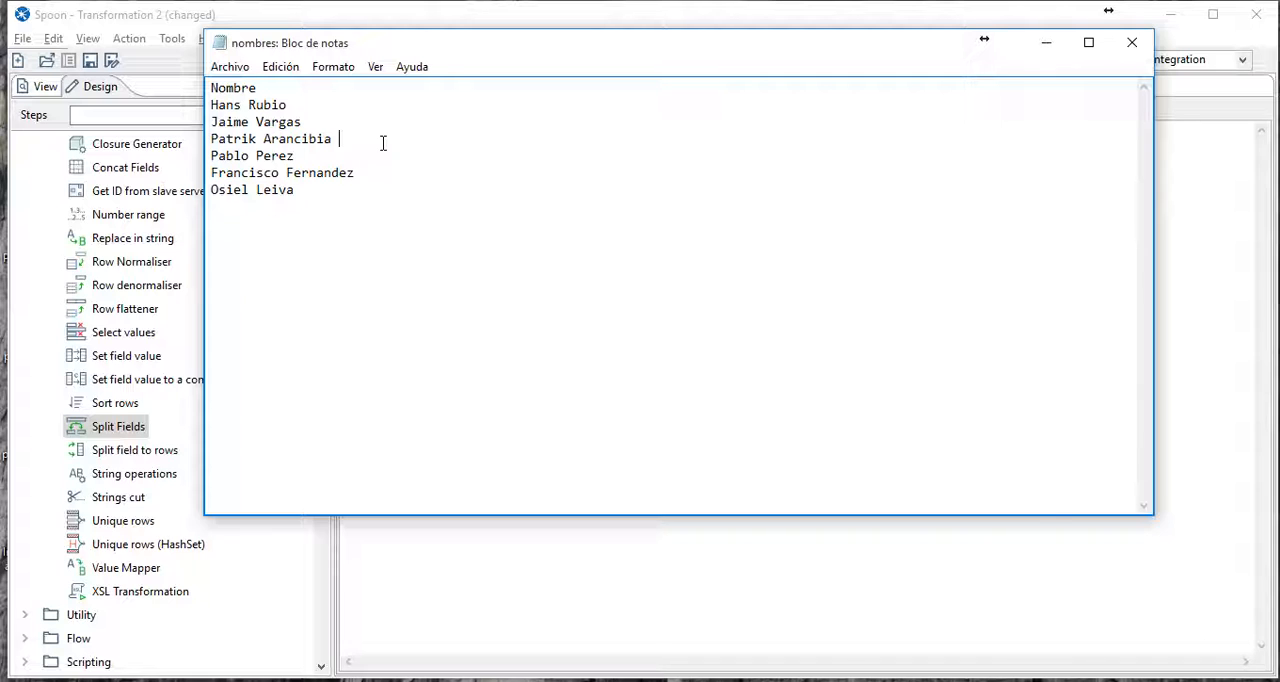
click(1063, 50)
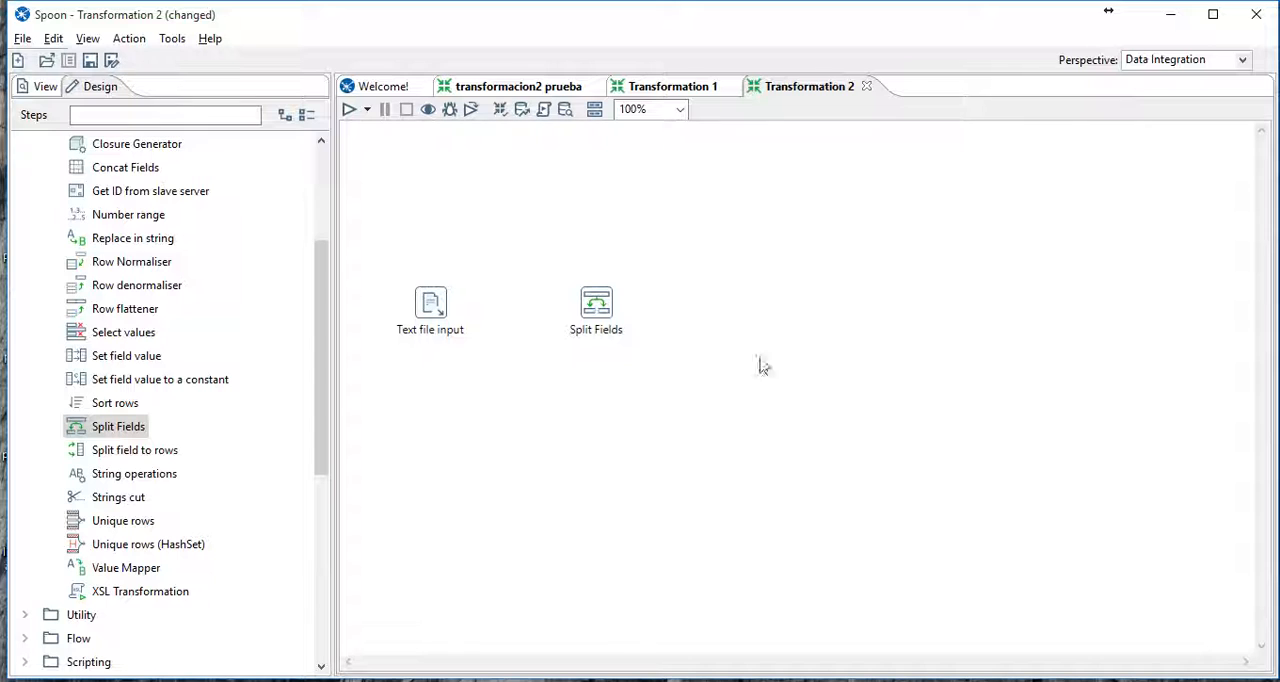
- Connect the Text file input step to the Split Fields step with a hop
mouse_move(433, 310)
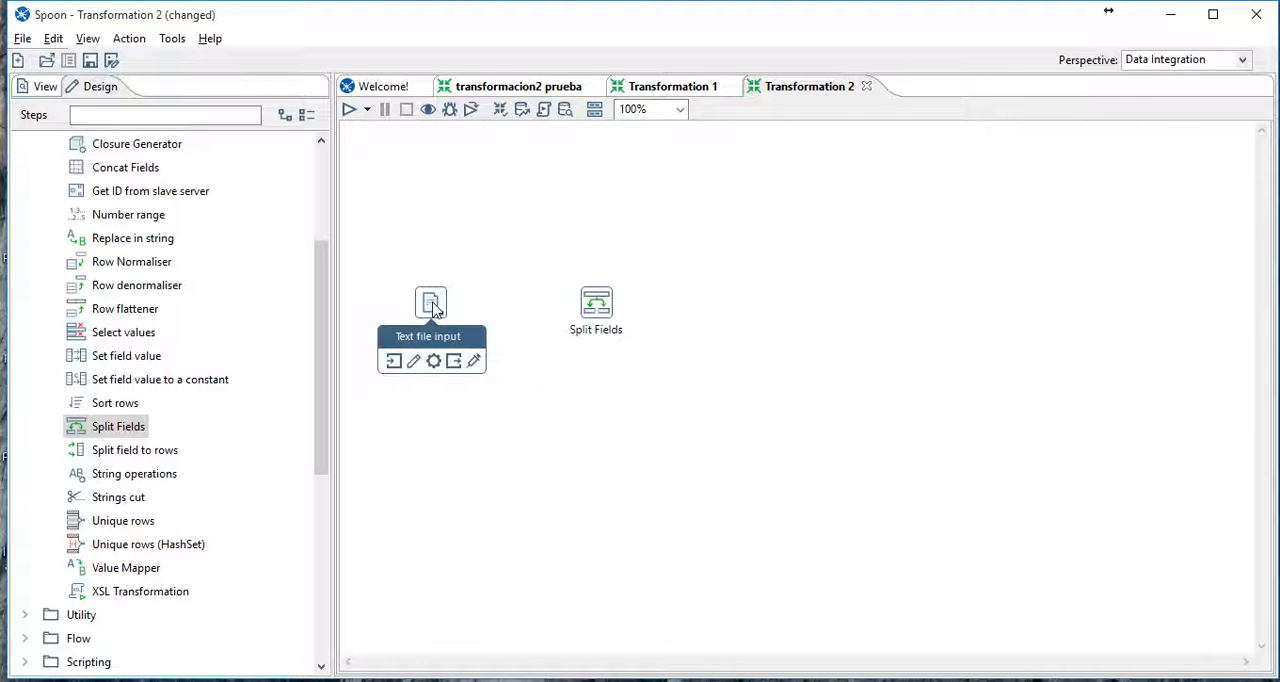
drag(434, 311, 590, 312)
mouse_move(601, 312)
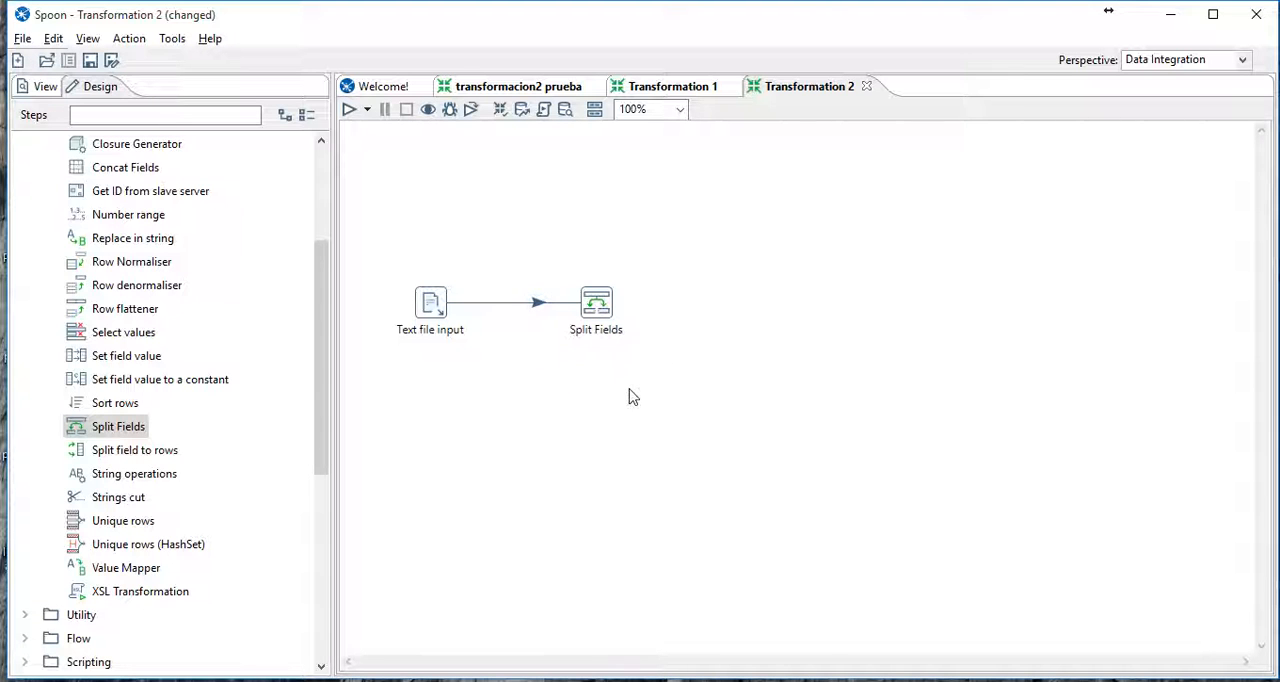
- Set the Split Fields step to split the Nombre field, using a space as the delimiter instead of the comma
double_click(606, 305)
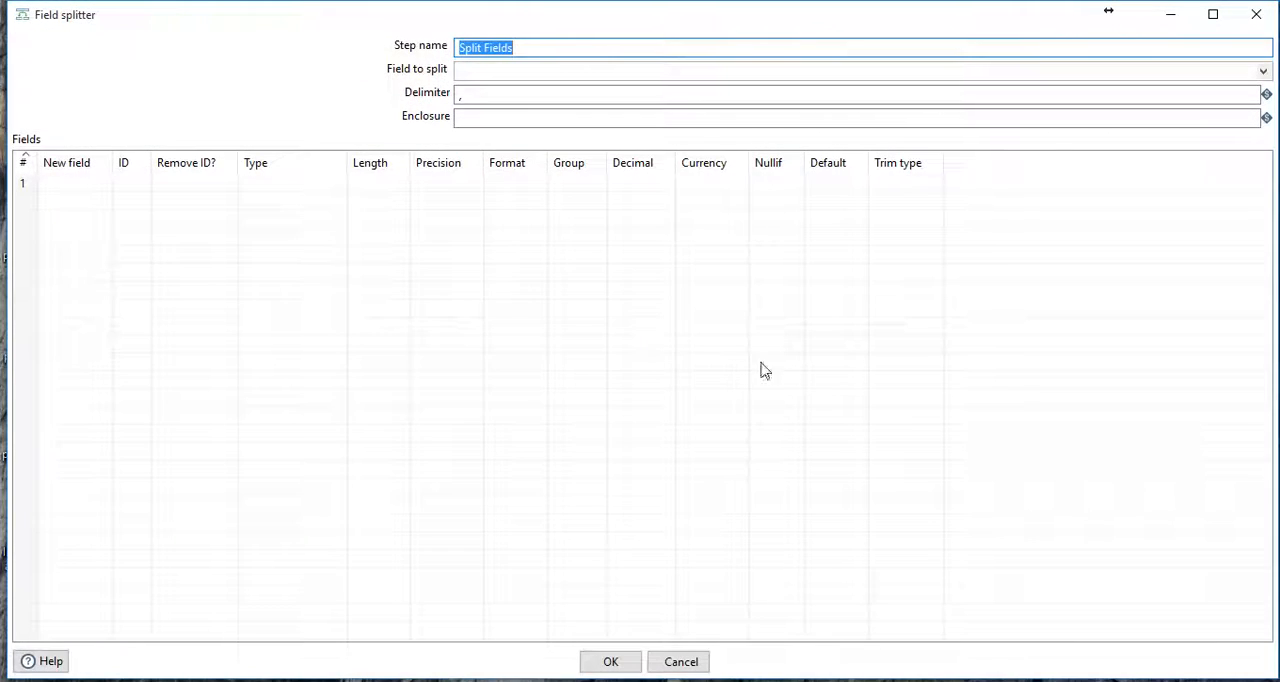
click(1263, 72)
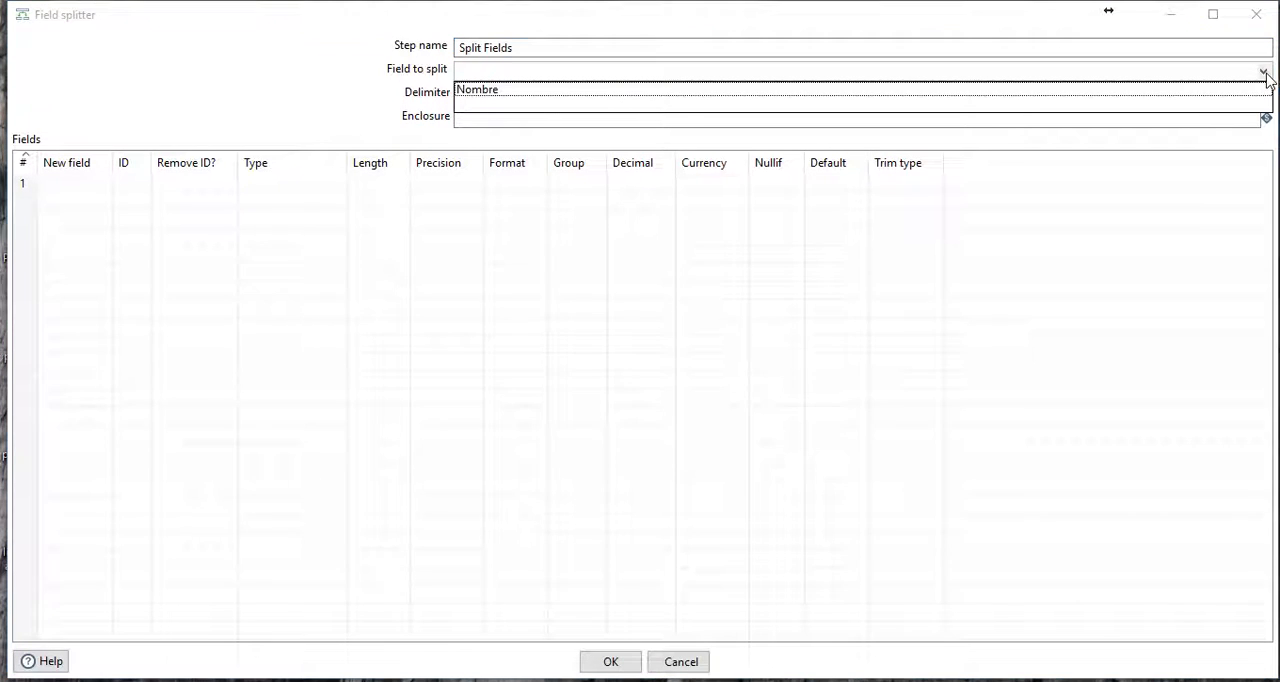
click(484, 92)
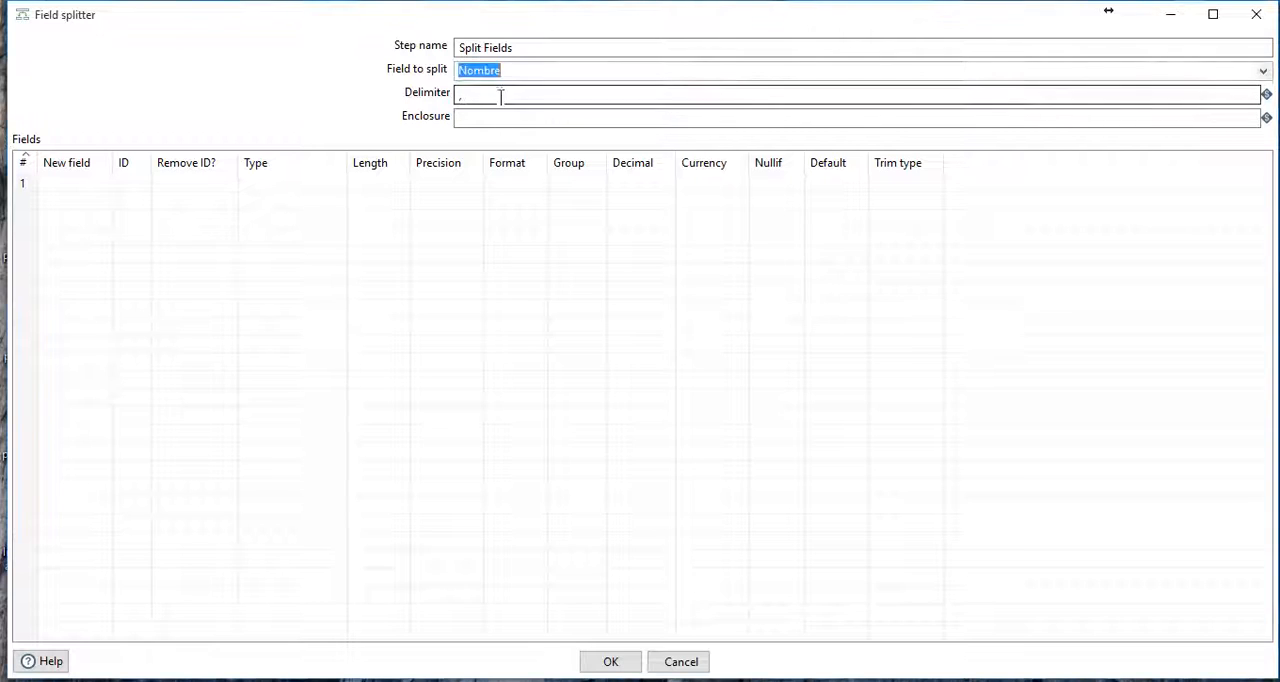
click(503, 96)
text(,)
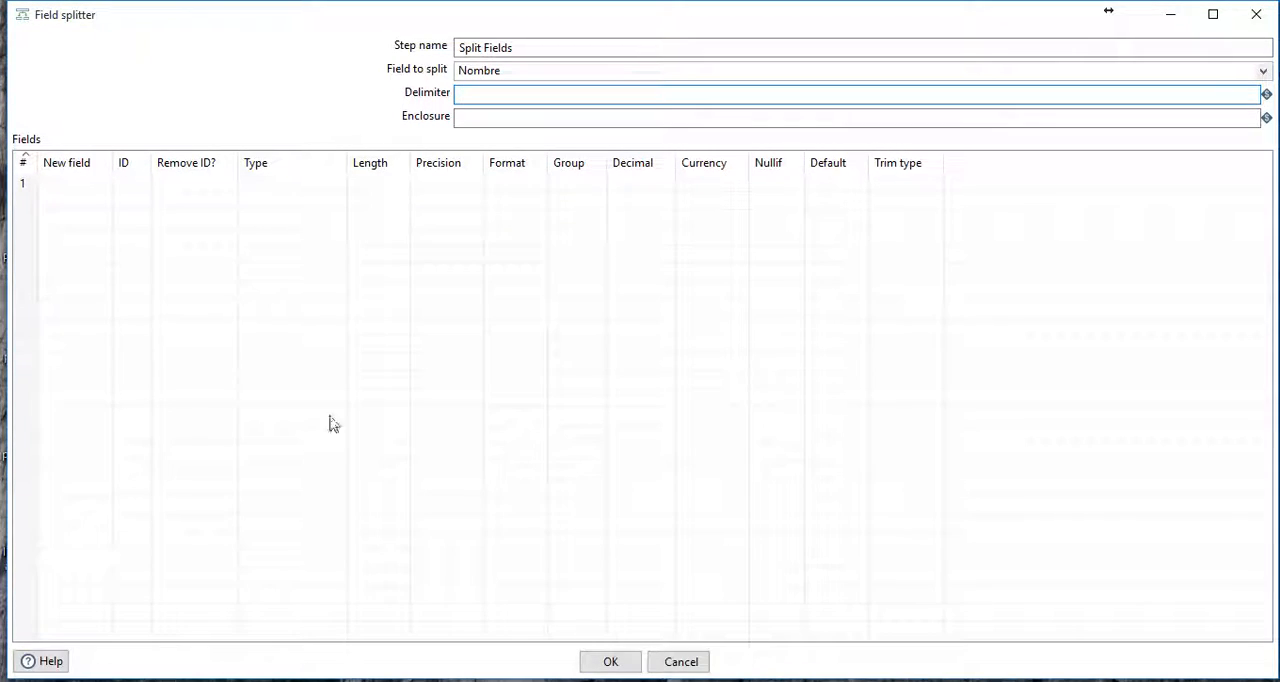
- Define two new output fields for the split, named nombre and apellido
click(84, 183)
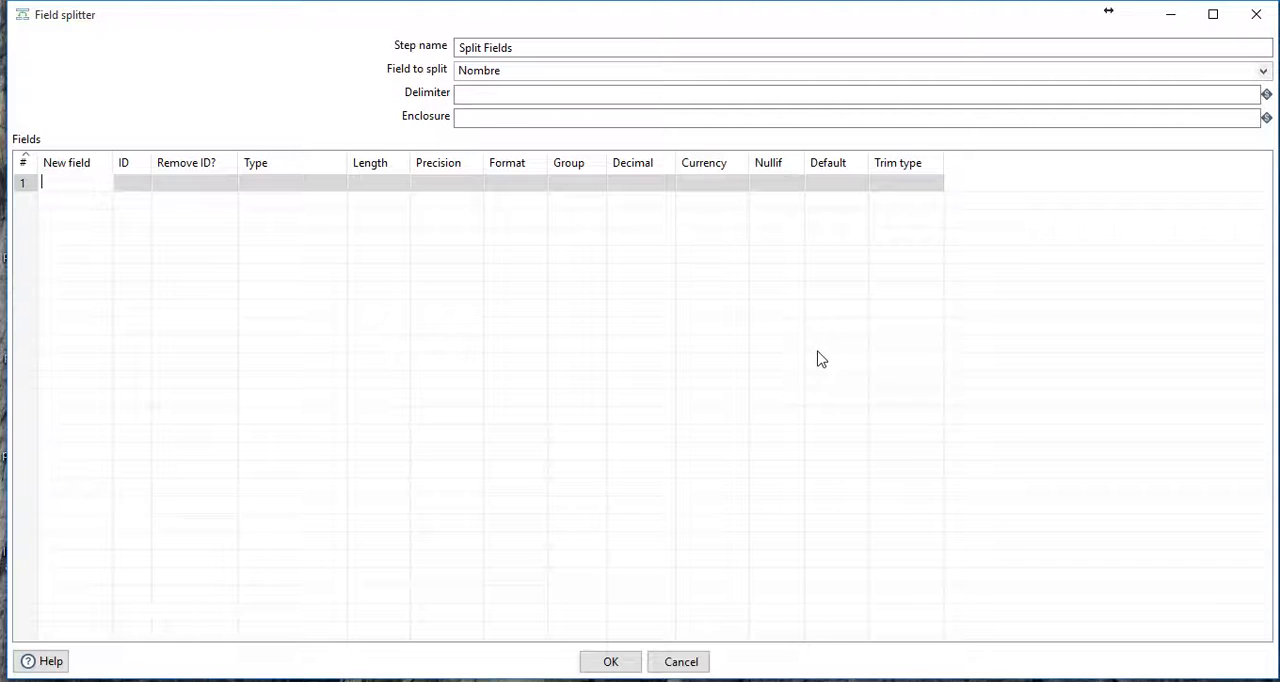
key(BackSpace)
key(BackSpace)
click(71, 208)
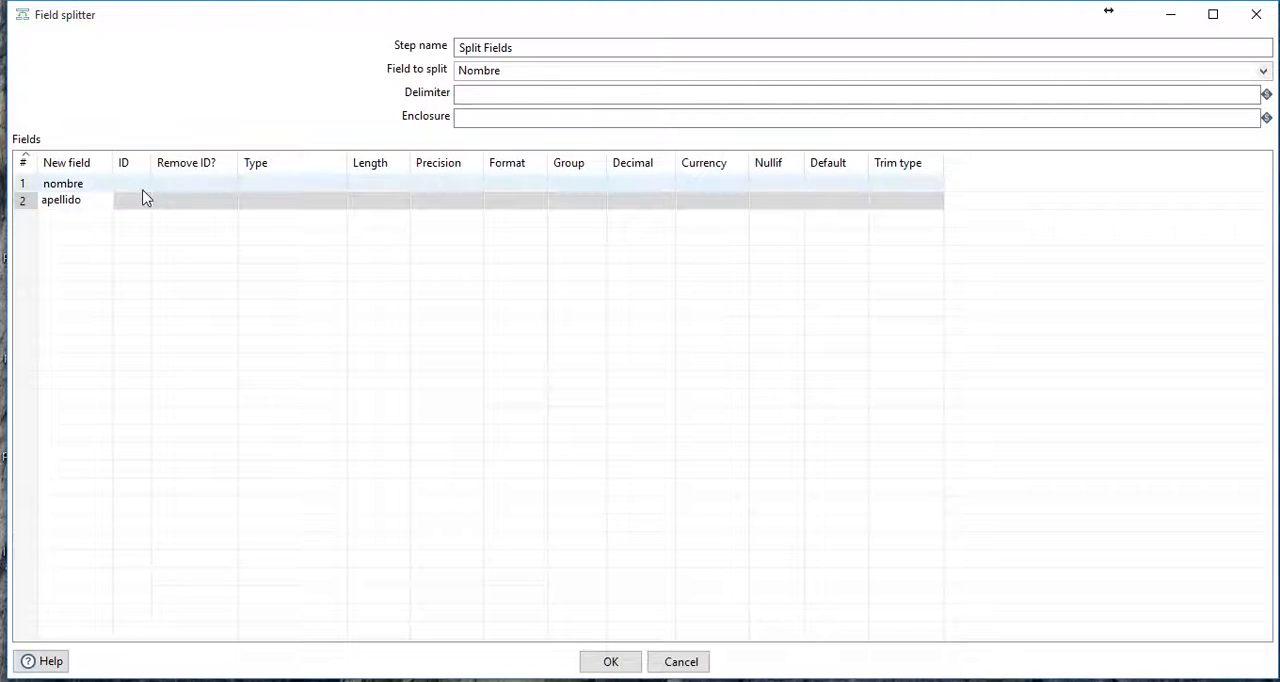
- Set the data type of both the nombre and apellido fields to String
click(343, 187)
click(341, 187)
click(300, 213)
click(311, 203)
click(339, 204)
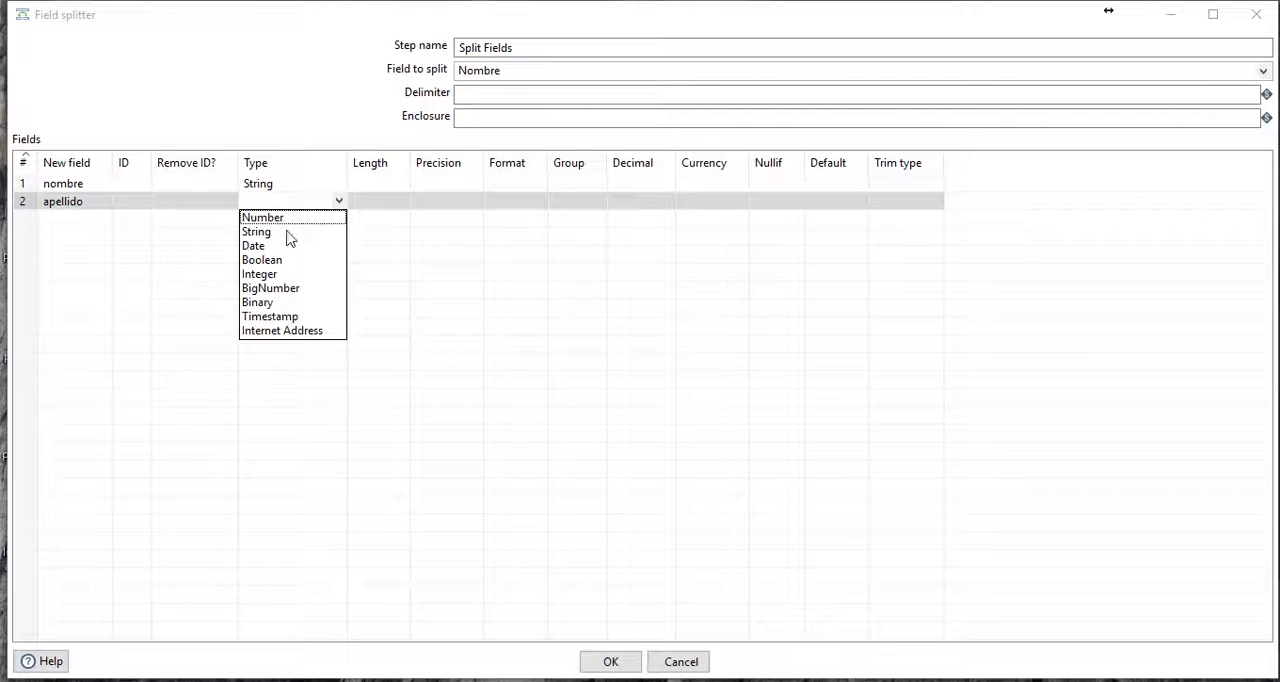
click(287, 235)
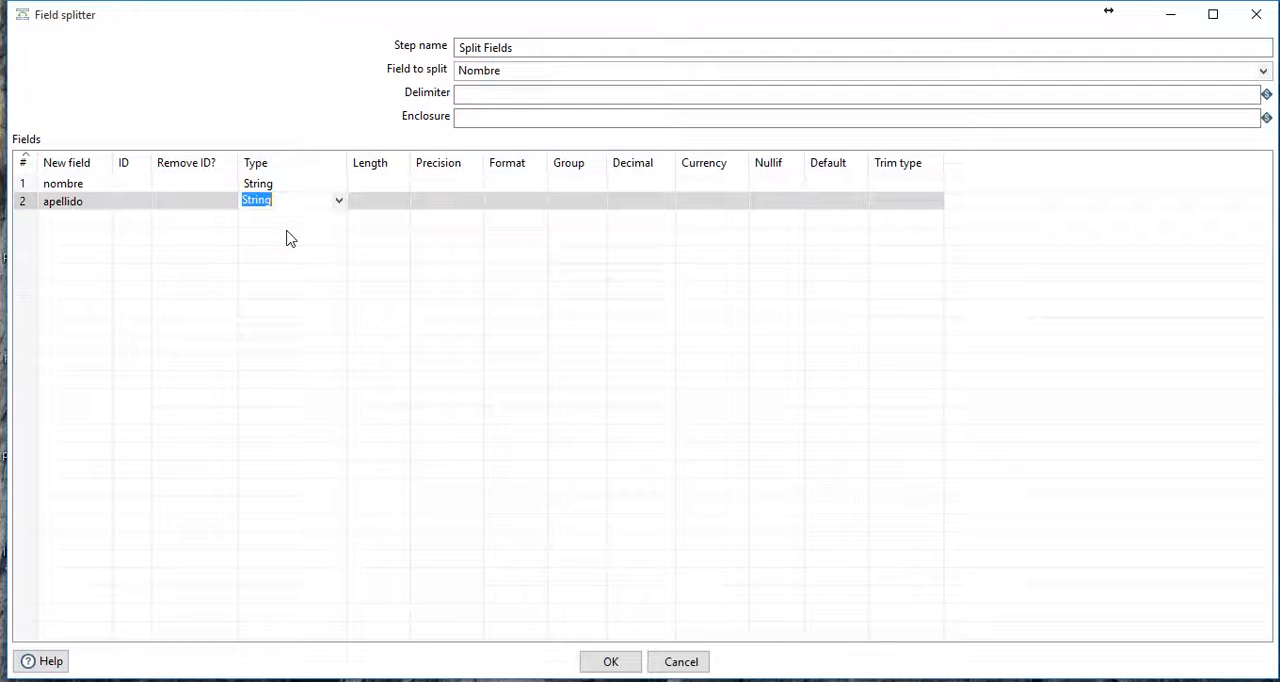
- Set the trim type of the nombre and apellido fields to both, and accept the Split Fields settings
click(917, 184)
click(933, 185)
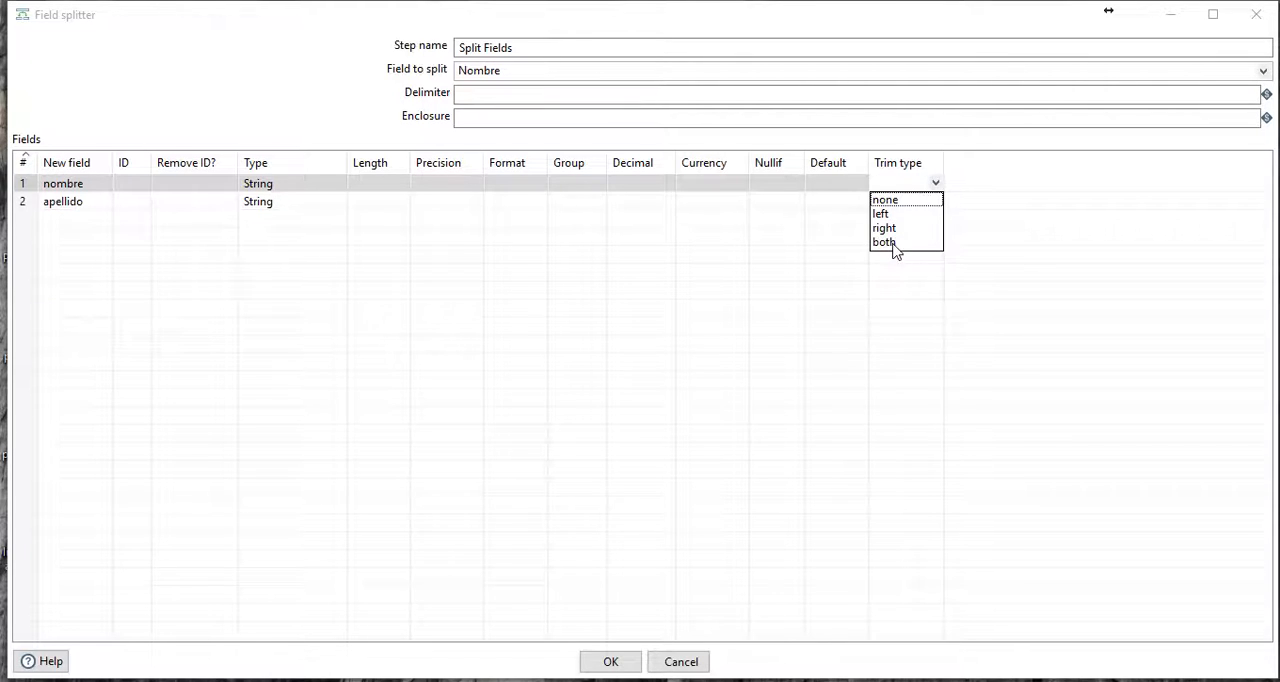
click(893, 243)
click(920, 208)
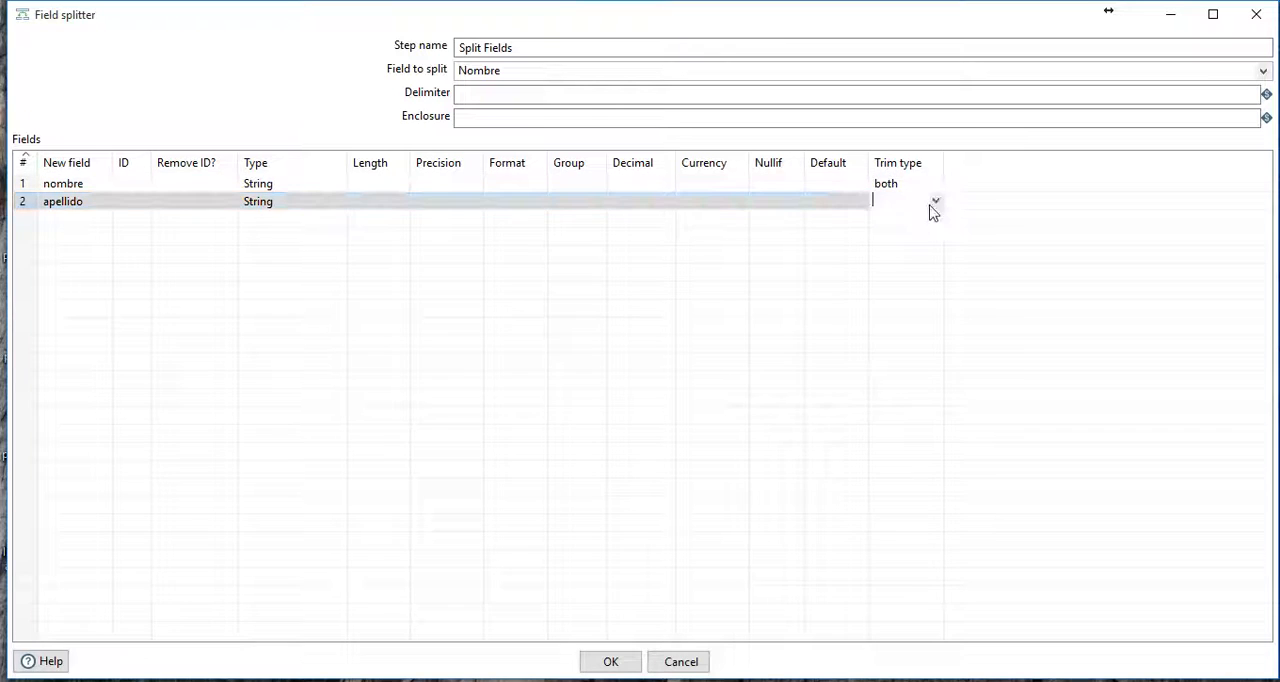
click(936, 205)
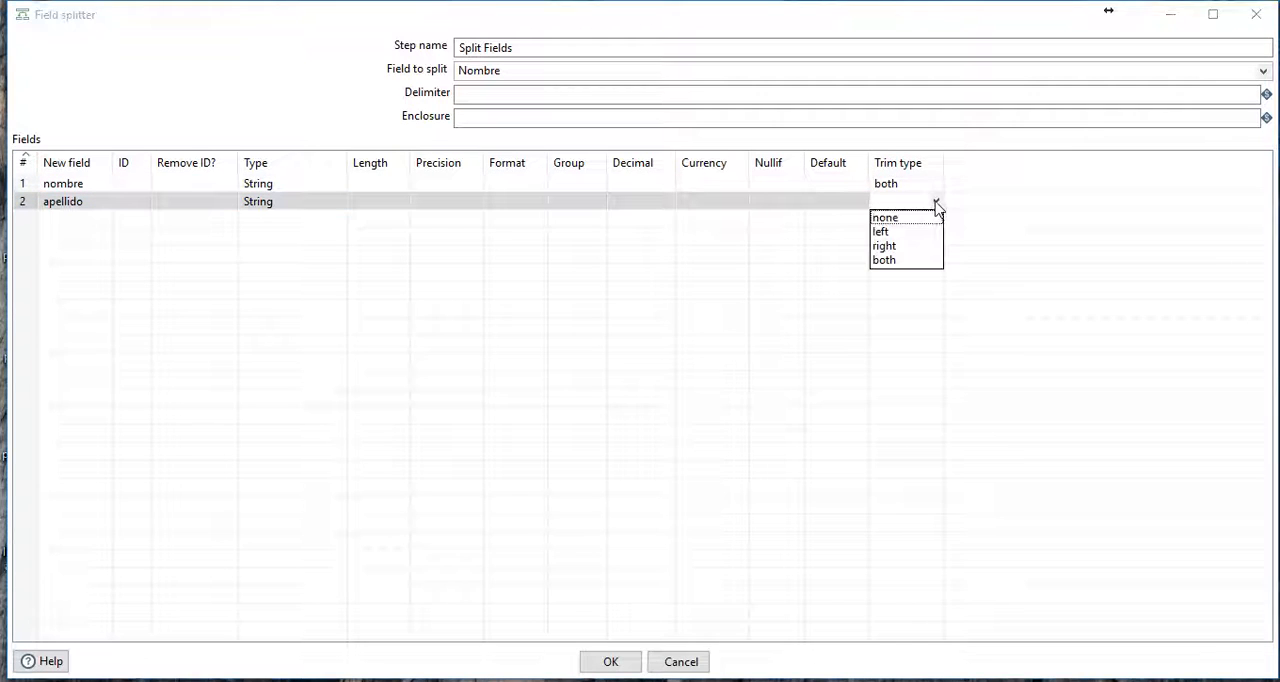
click(895, 260)
click(609, 664)
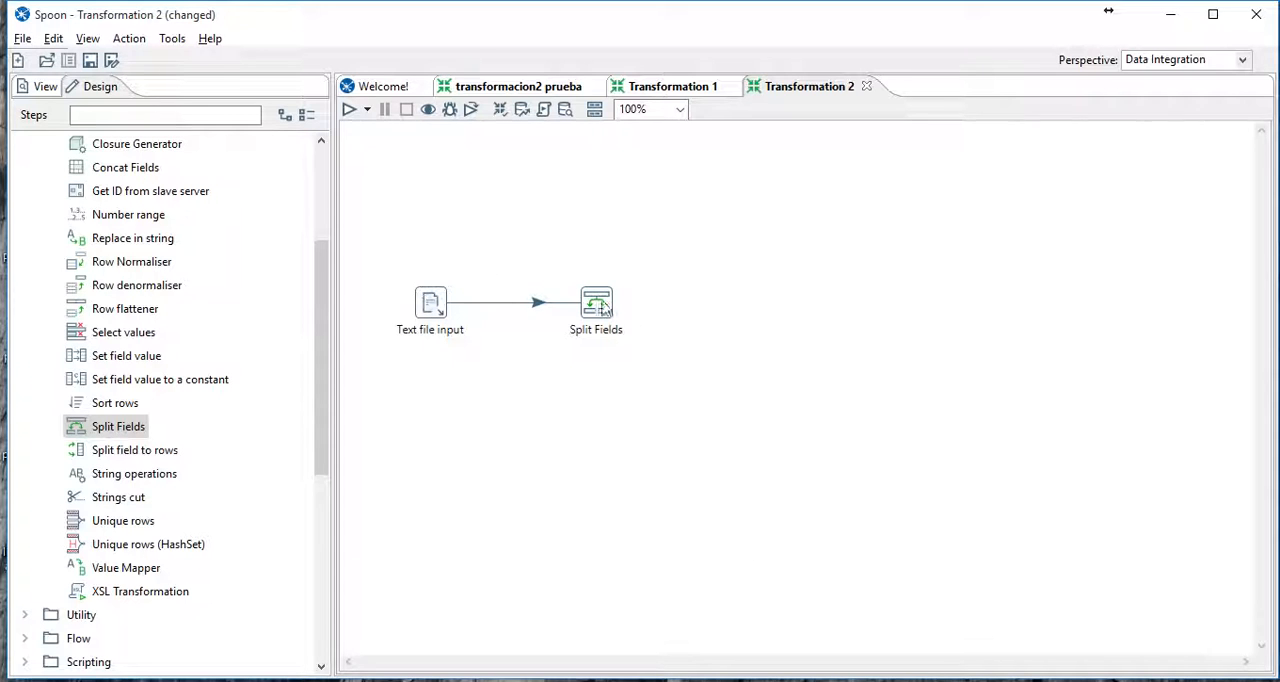
- Select both steps and run the transformation in the Local environment with the Basic log level
drag(374, 229, 651, 360)
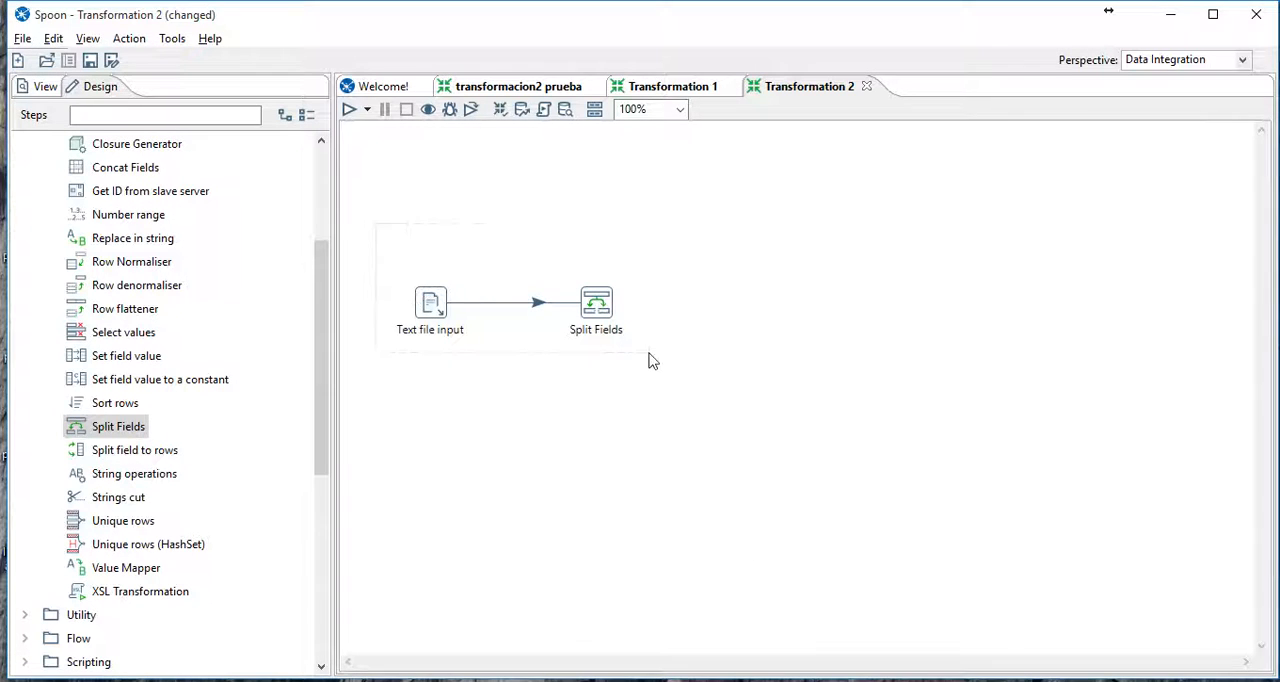
click(350, 109)
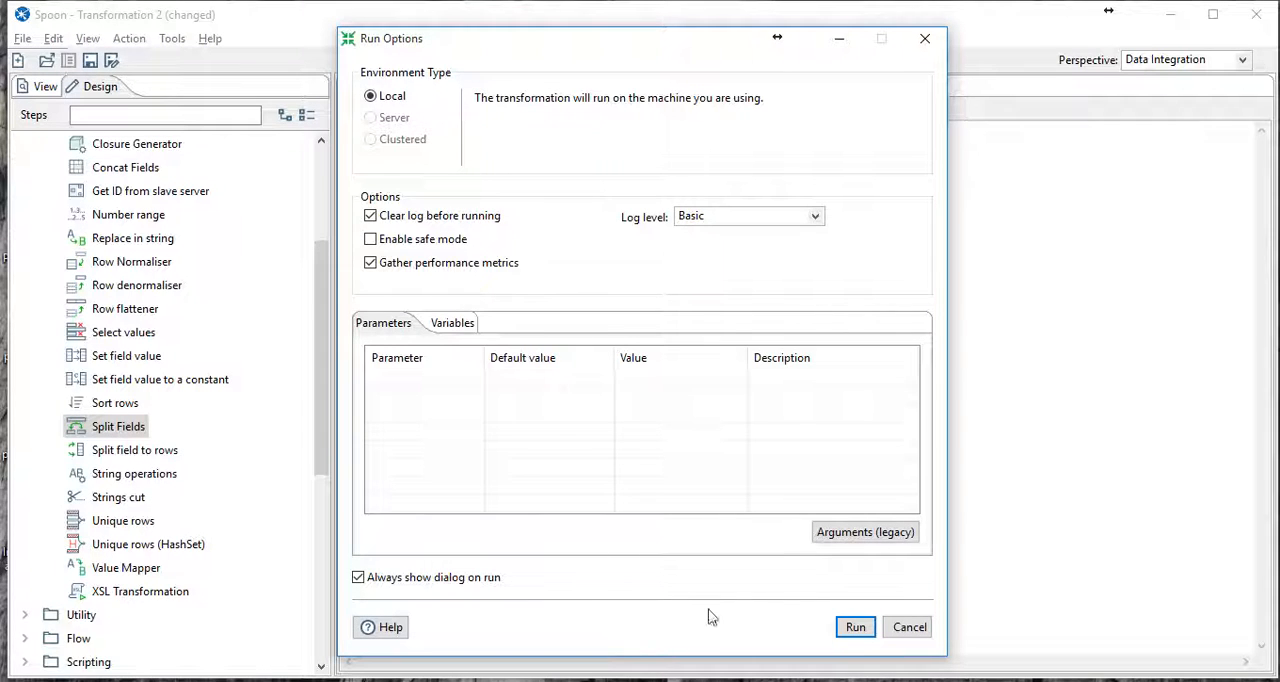
click(853, 627)
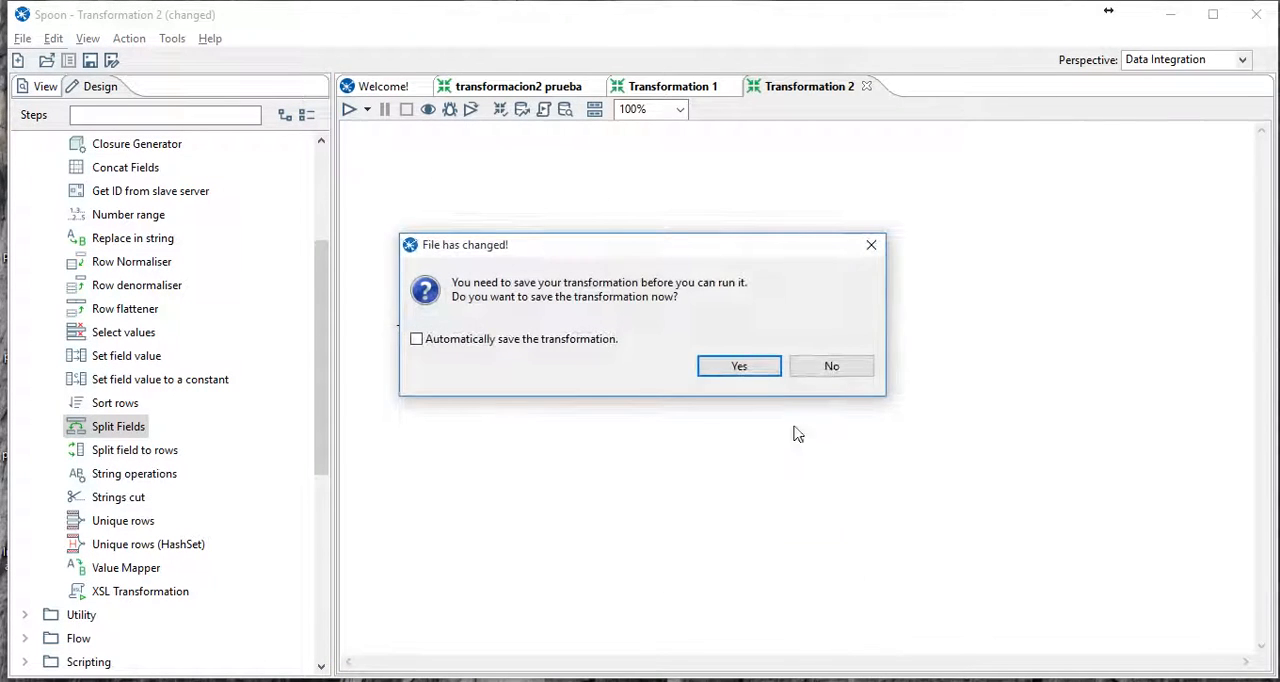
- Save the transformation as trasnformación6.ktr in the TIC 2 folder under Documentos so that it can run
click(743, 371)
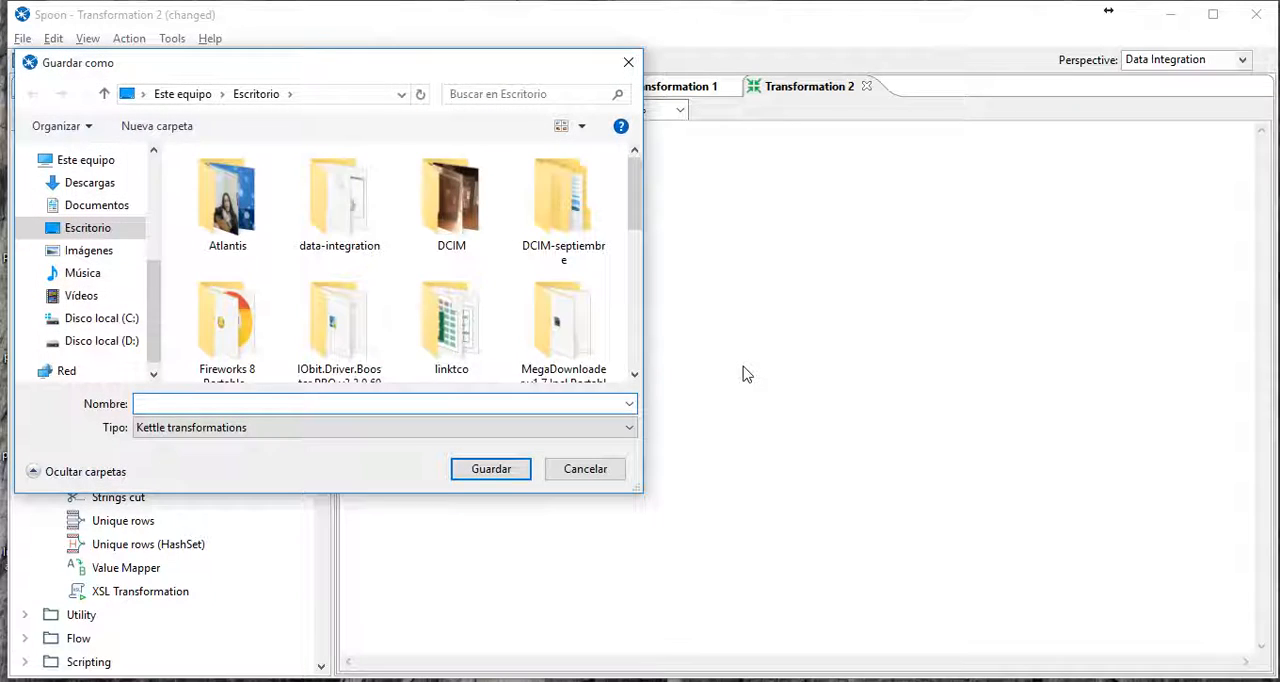
click(100, 205)
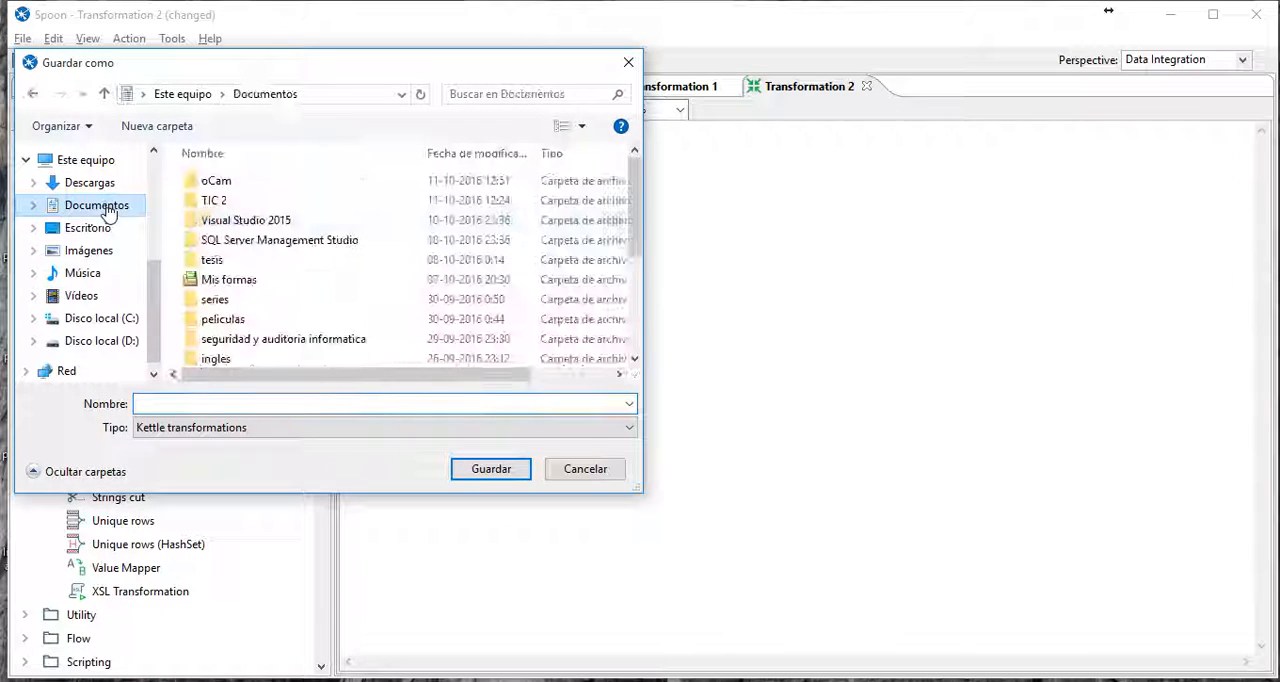
double_click(236, 202)
click(248, 260)
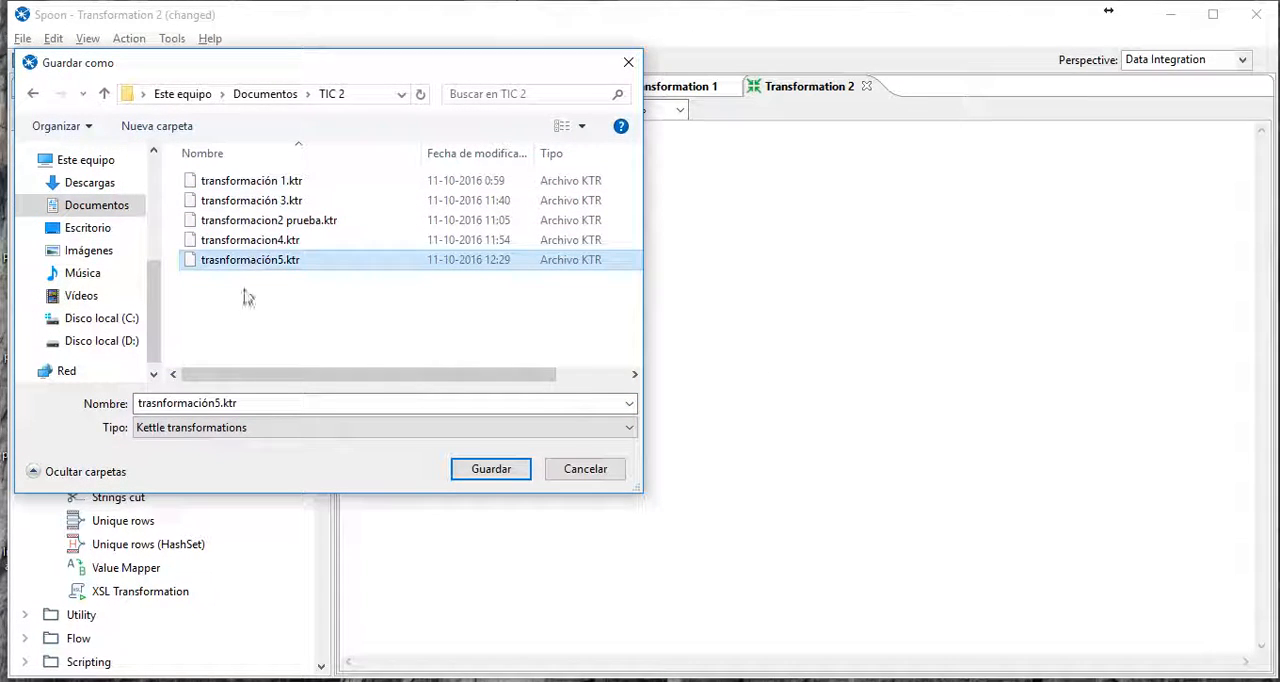
double_click(225, 405)
click(222, 404)
double_click(221, 403)
click(217, 402)
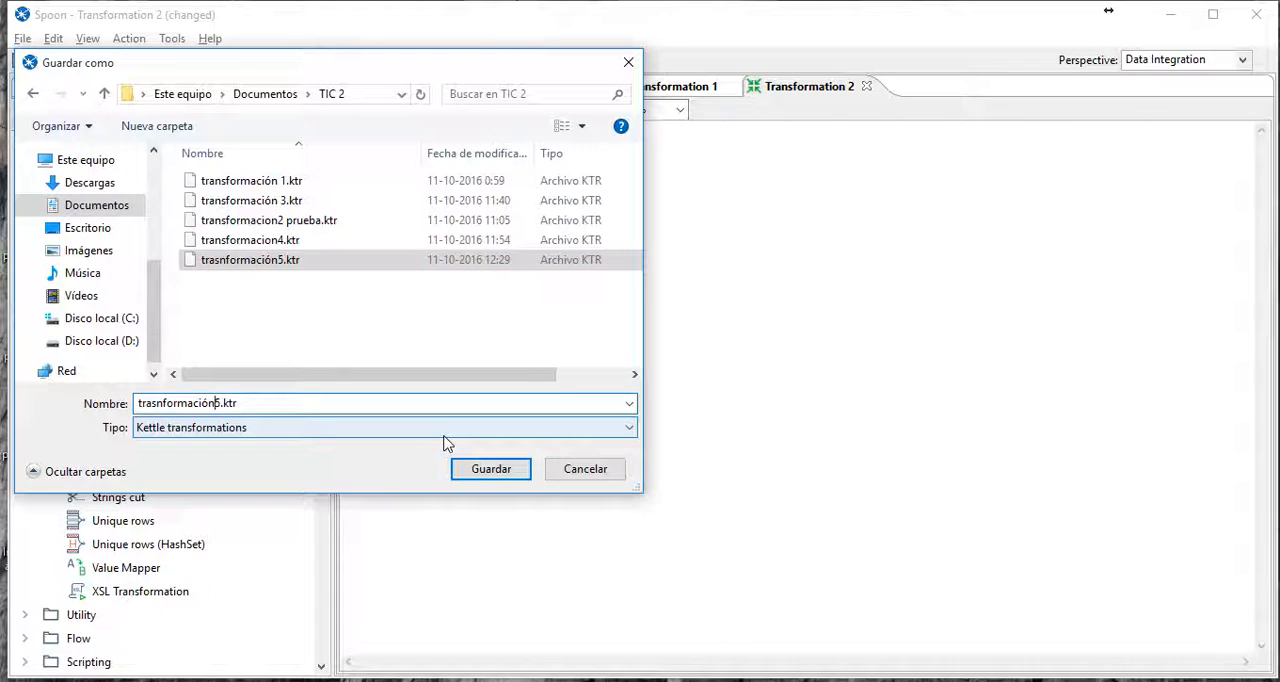
key(BackSpace)
text(6)
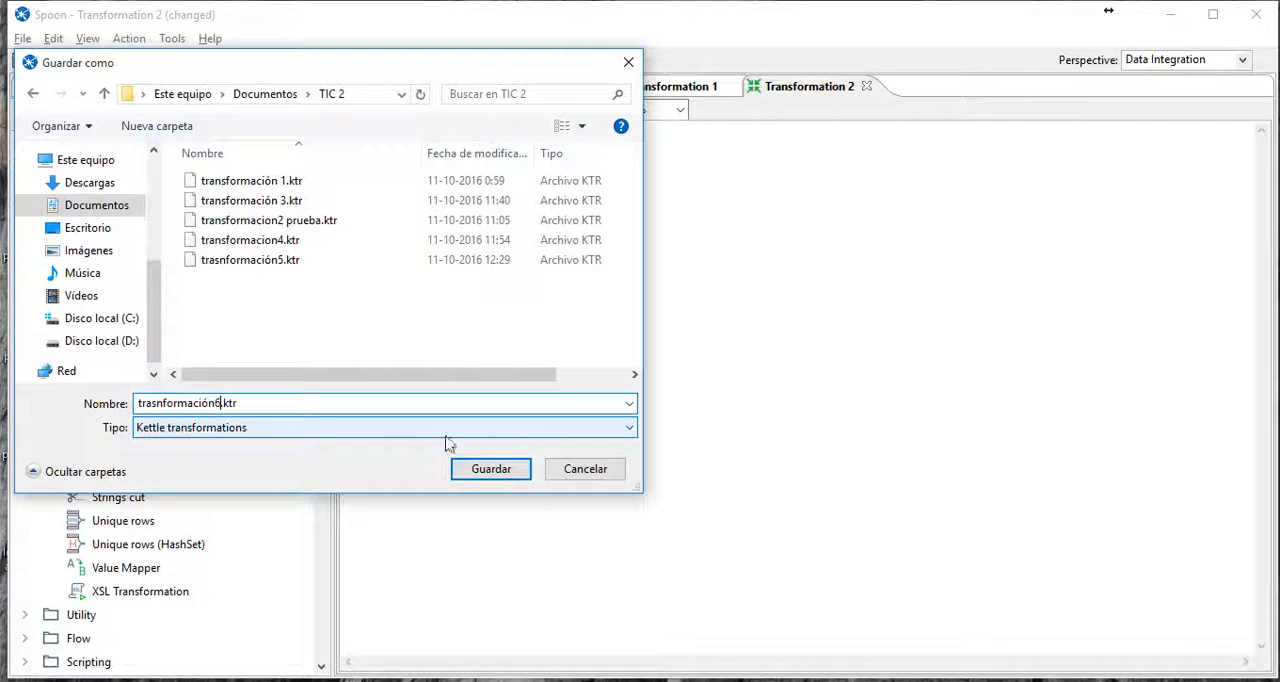
click(514, 476)
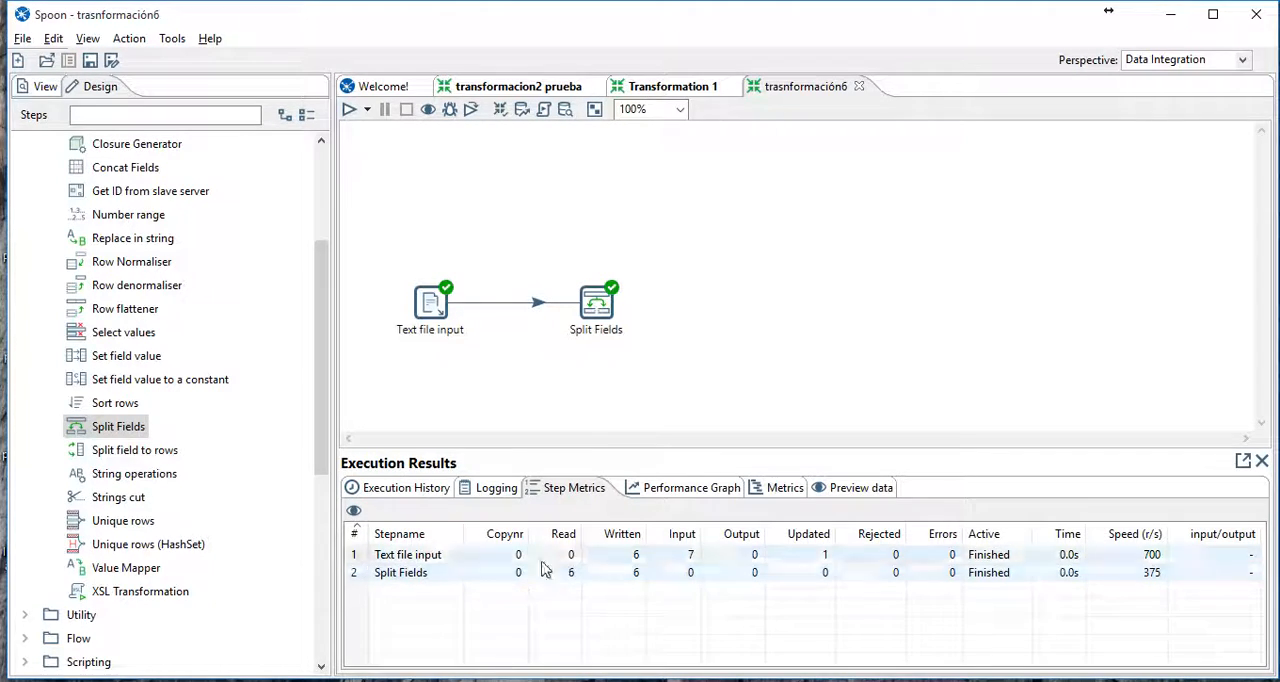
- Review the preview data of the Split Fields step's nombre and apellido columns
click(878, 491)
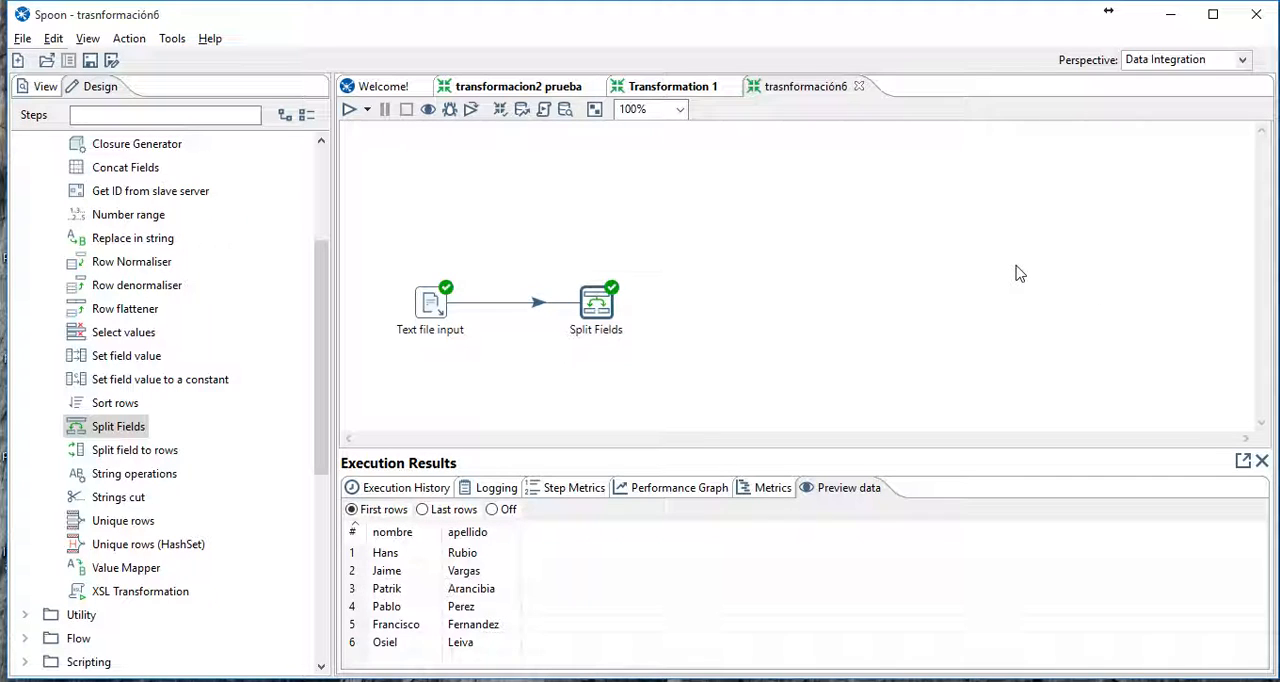
click(891, 301)
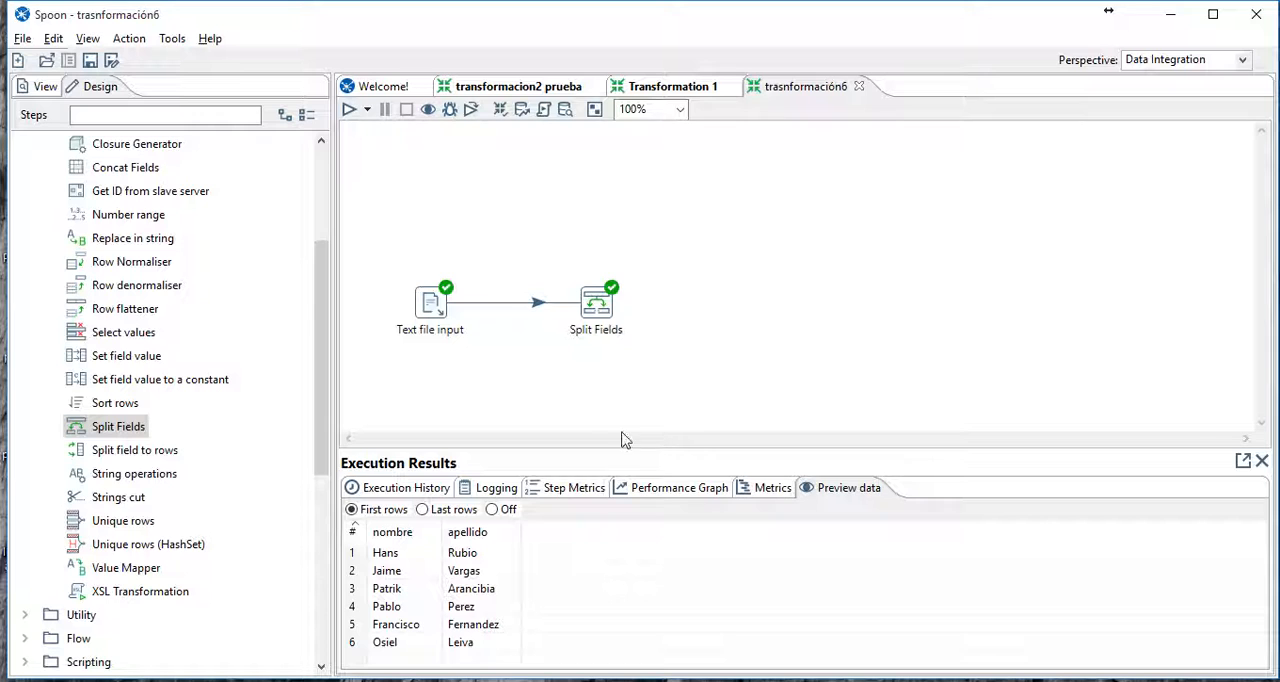
- Add a Table output step to the right of Split Fields and connect Split Fields to it with a hop
scroll(291, 420, up, 3)
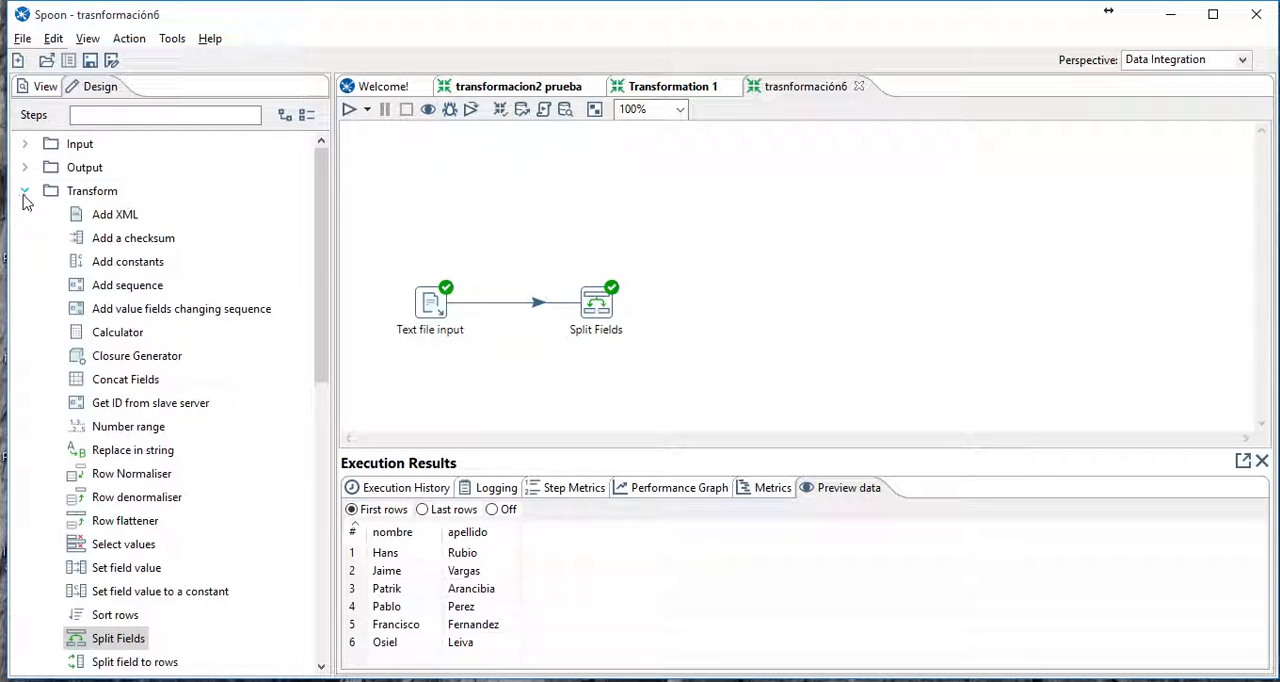
scroll(206, 334, down, 5)
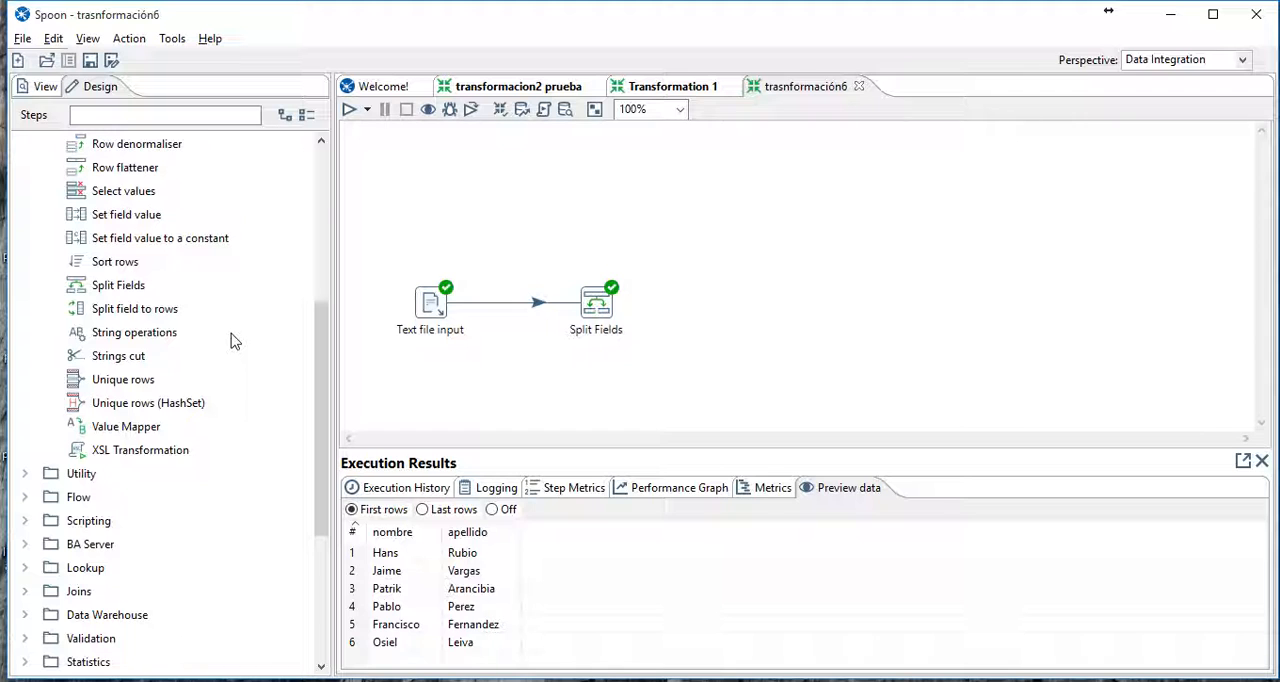
scroll(230, 341, up, 5)
click(25, 191)
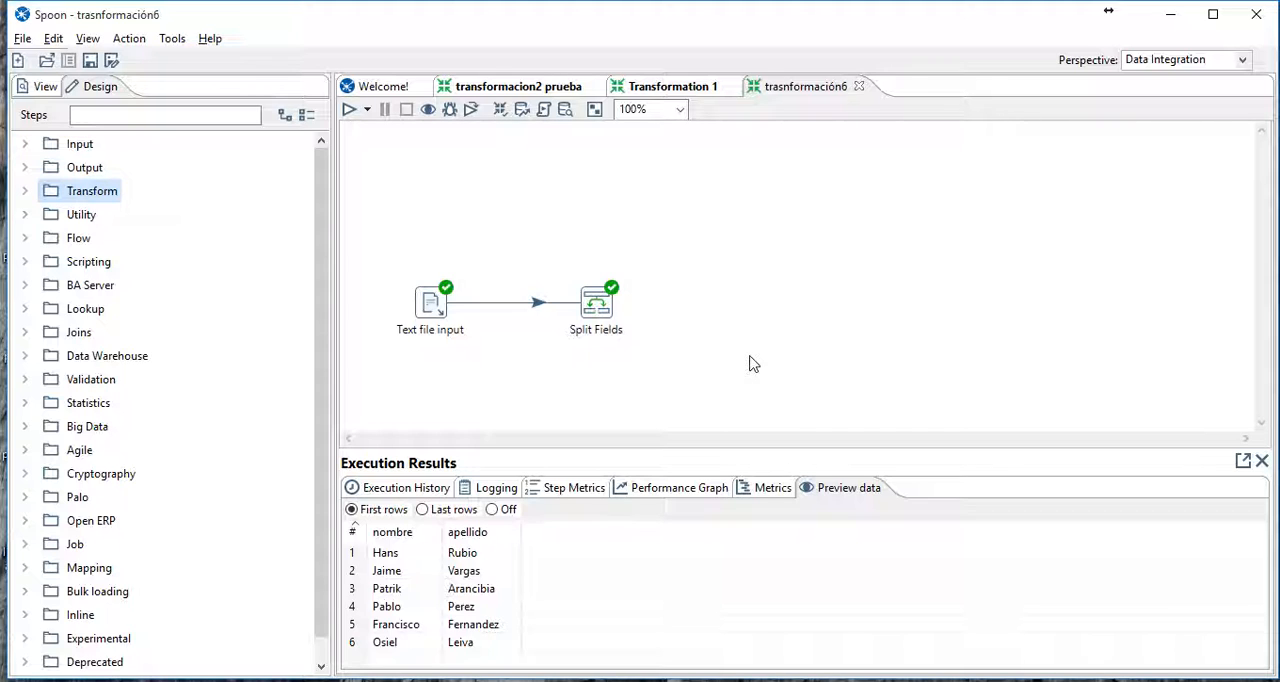
click(20, 170)
scroll(200, 410, down, 3)
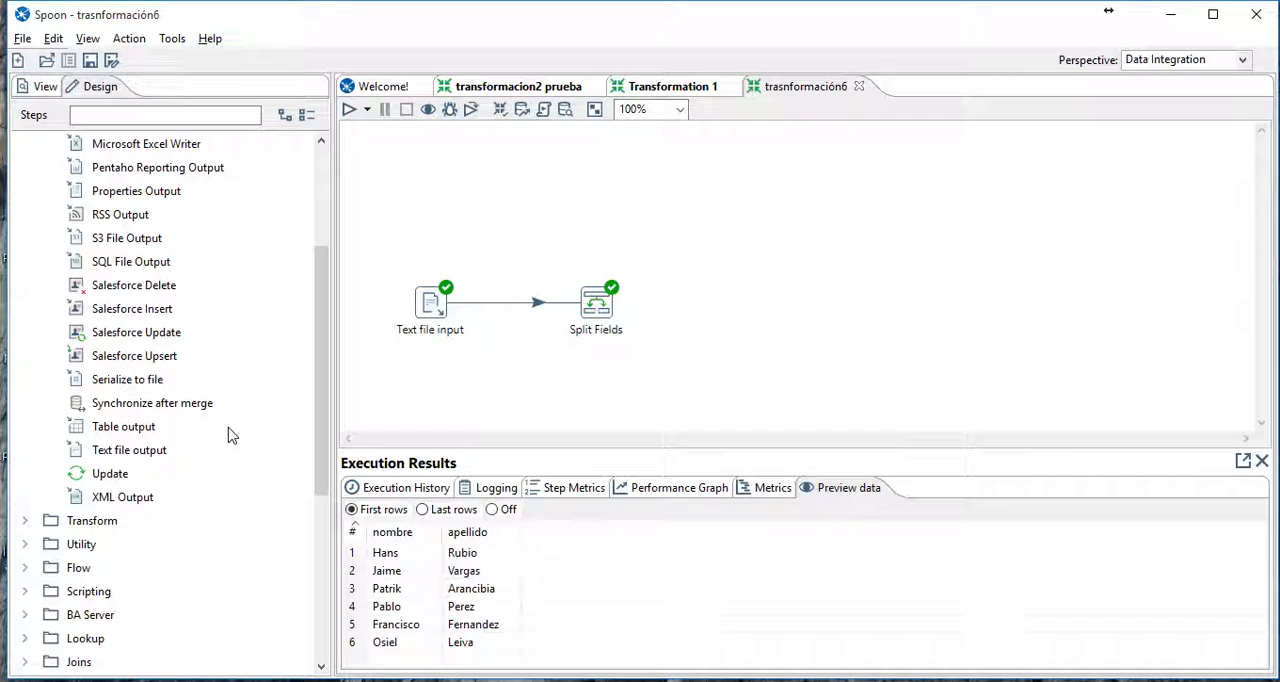
drag(134, 428, 773, 311)
click(650, 397)
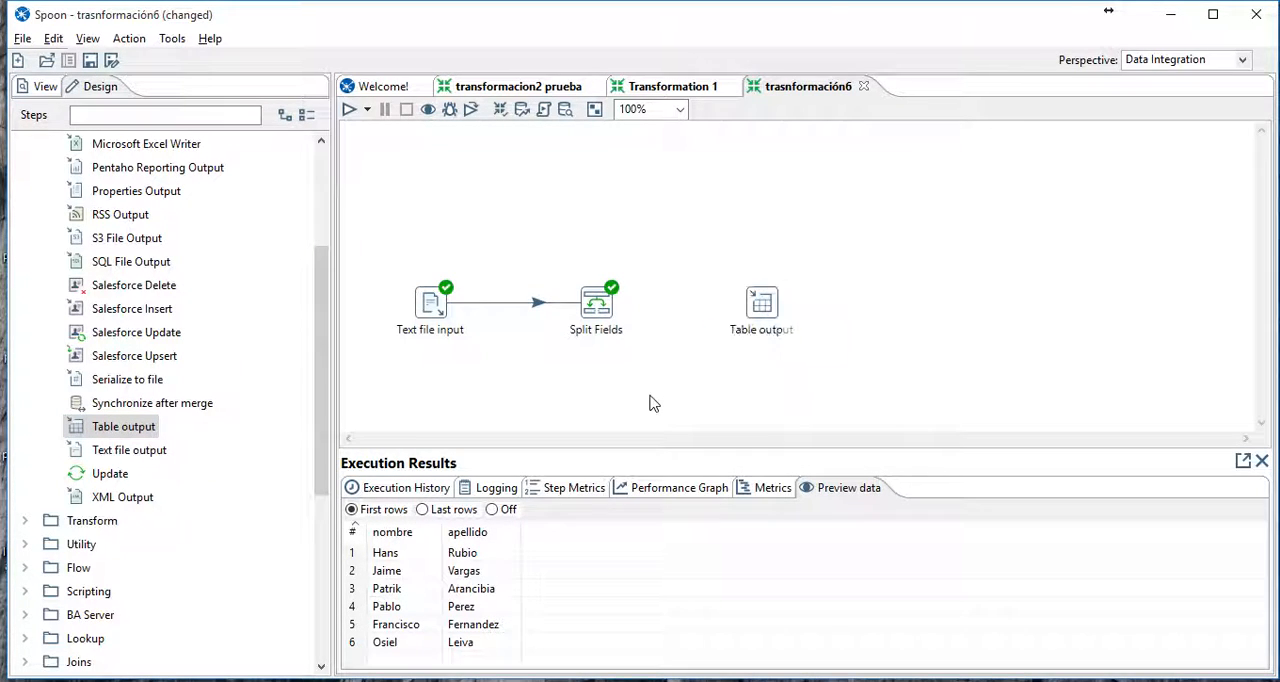
drag(605, 312, 750, 312)
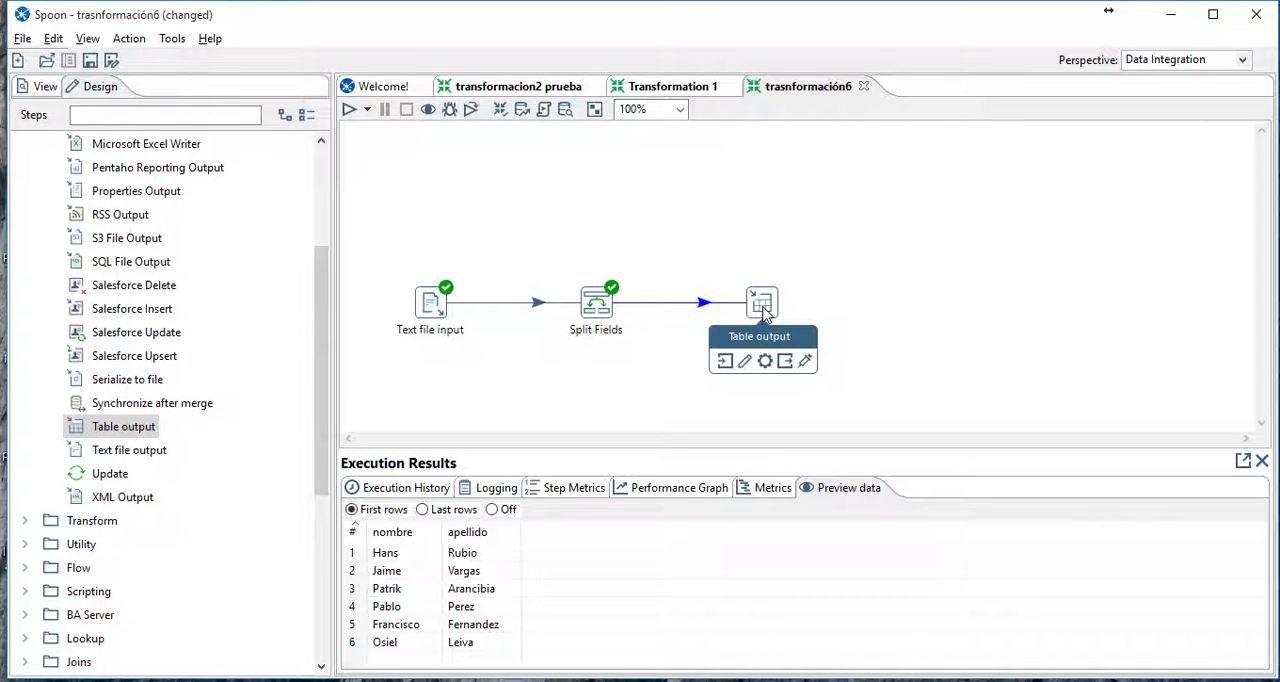
- Start a new database connection for the Table output step with host name localhost and database name empresa
double_click(762, 306)
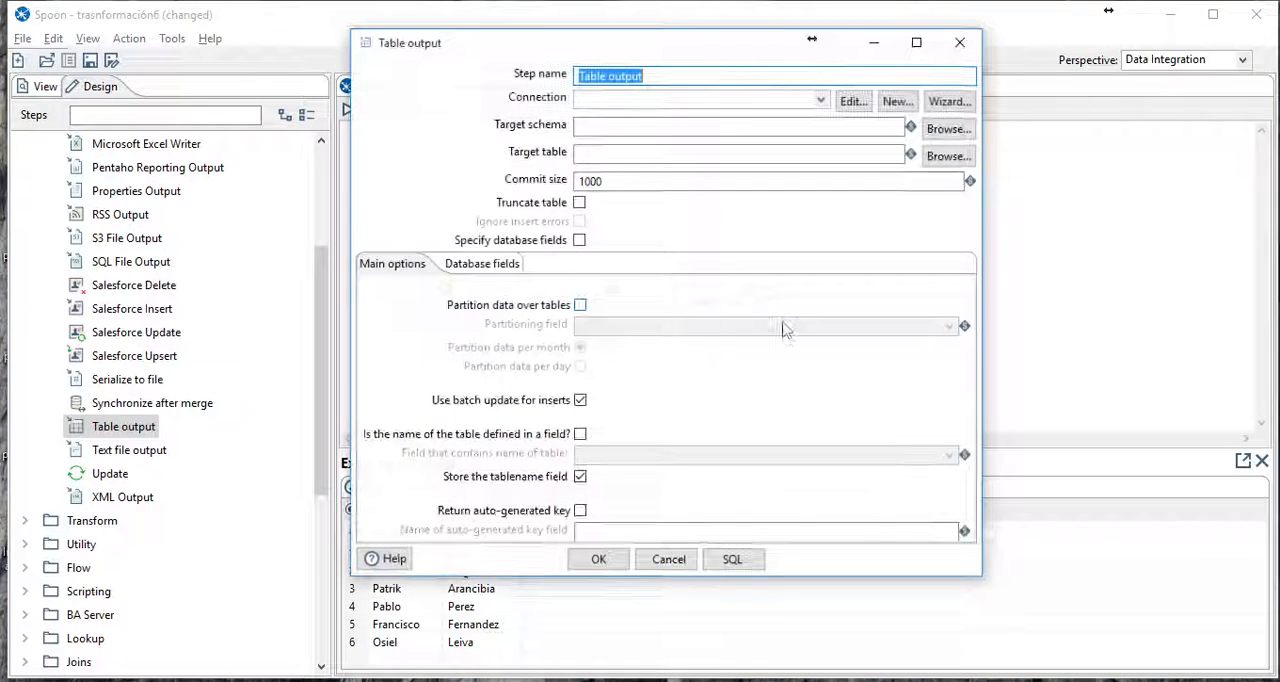
click(818, 101)
click(818, 103)
click(892, 102)
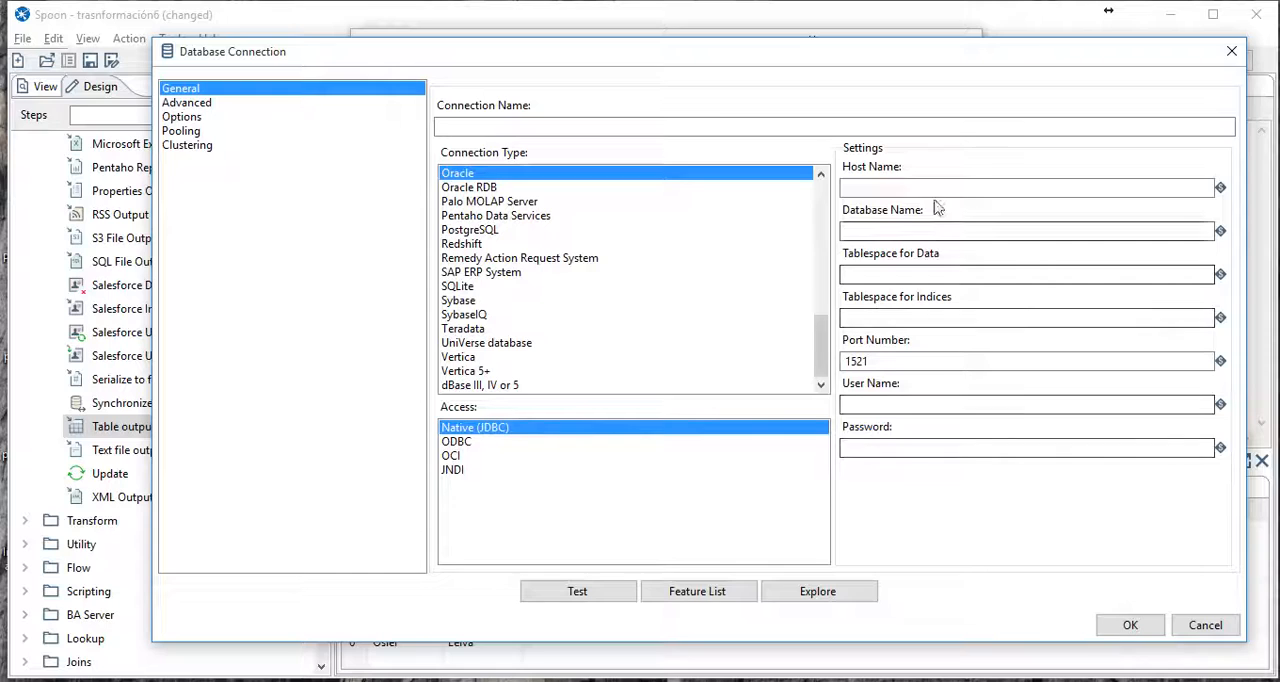
click(933, 188)
text(loca)
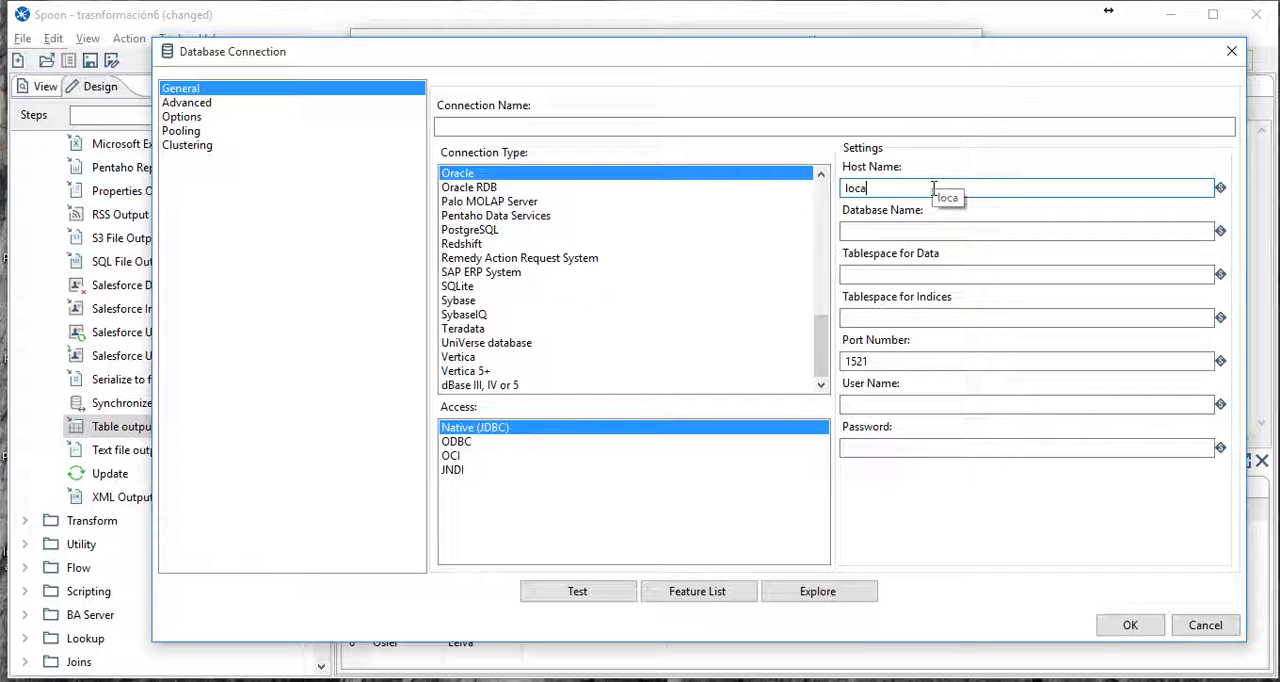
text(lhost)
click(910, 232)
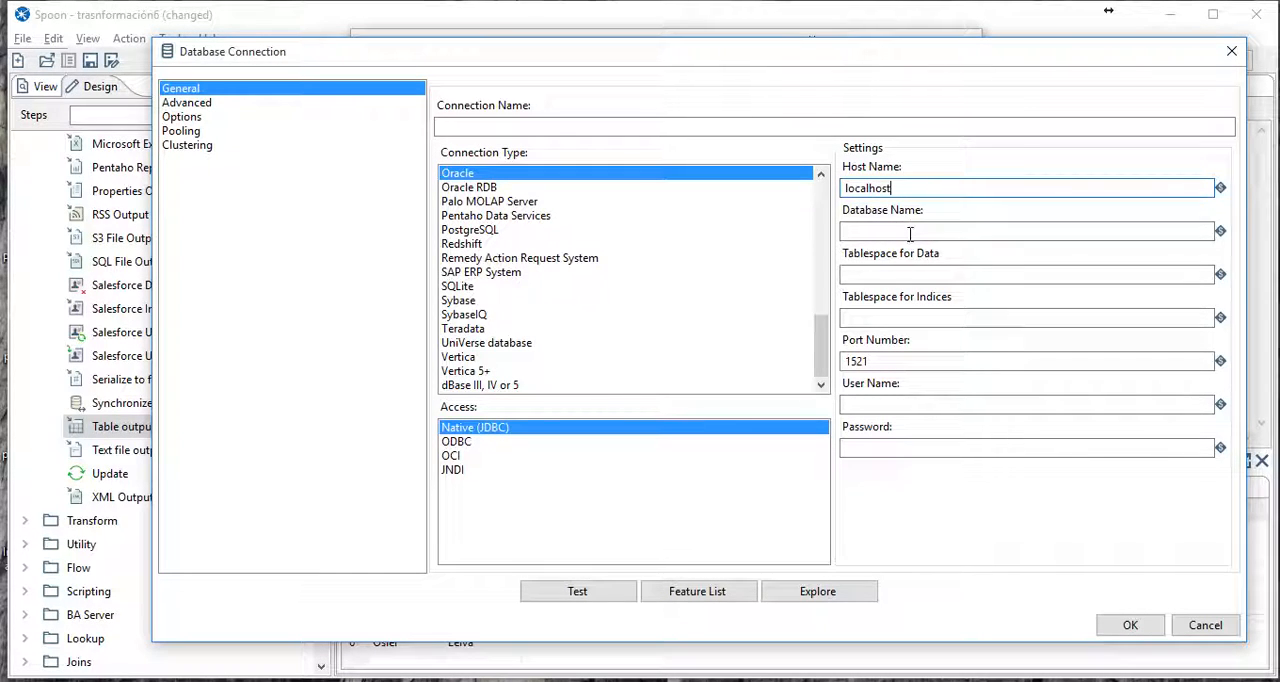
text(empresa)
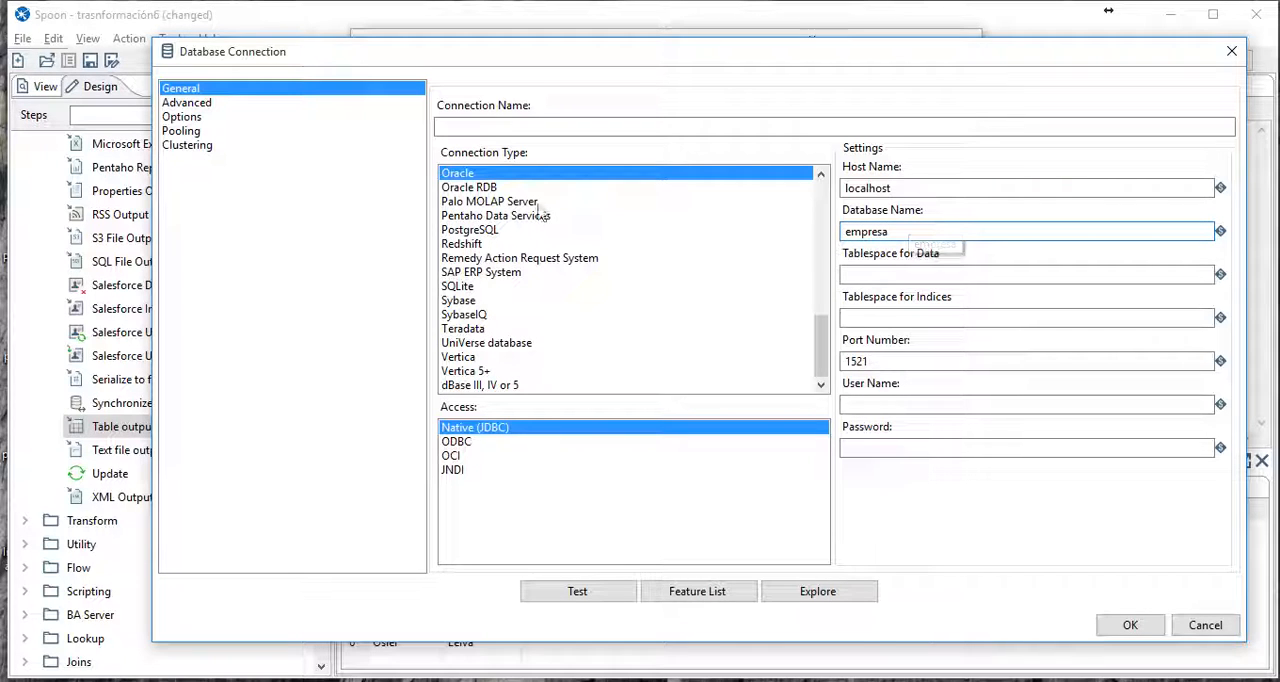
- Set the connection type to MySQL and the user name to root, leaving the password empty
click(485, 300)
scroll(481, 315, up, 4)
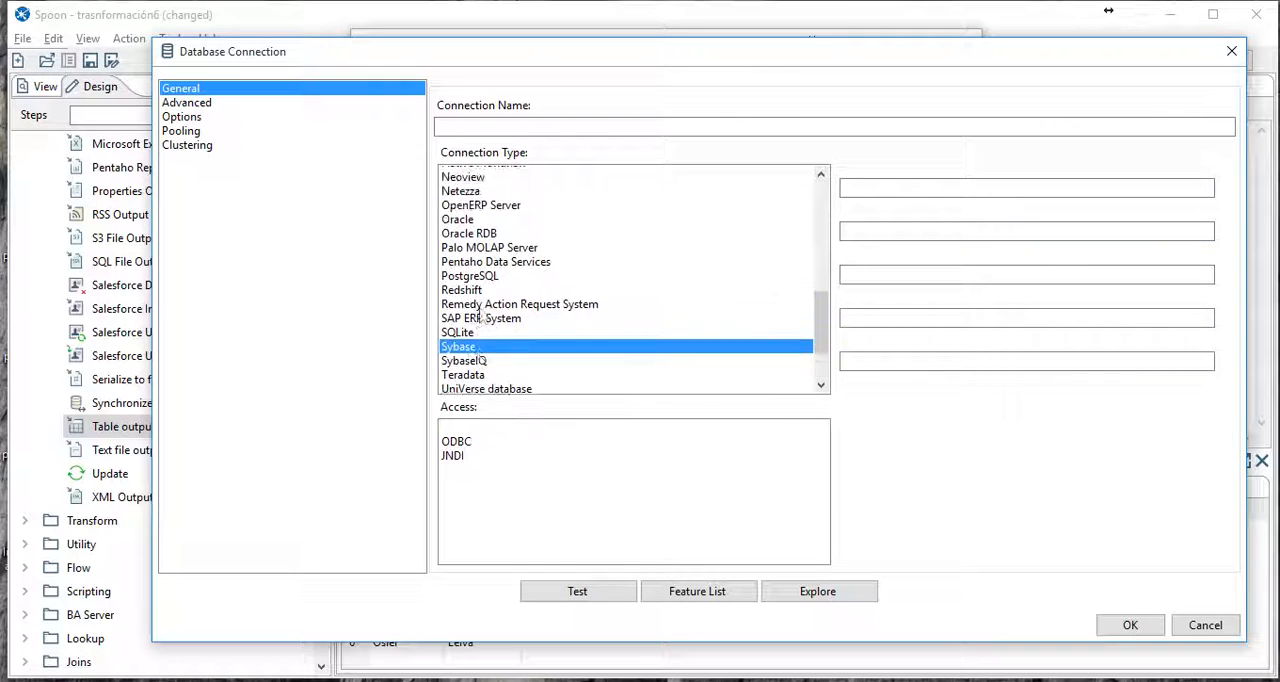
scroll(483, 315, up, 1)
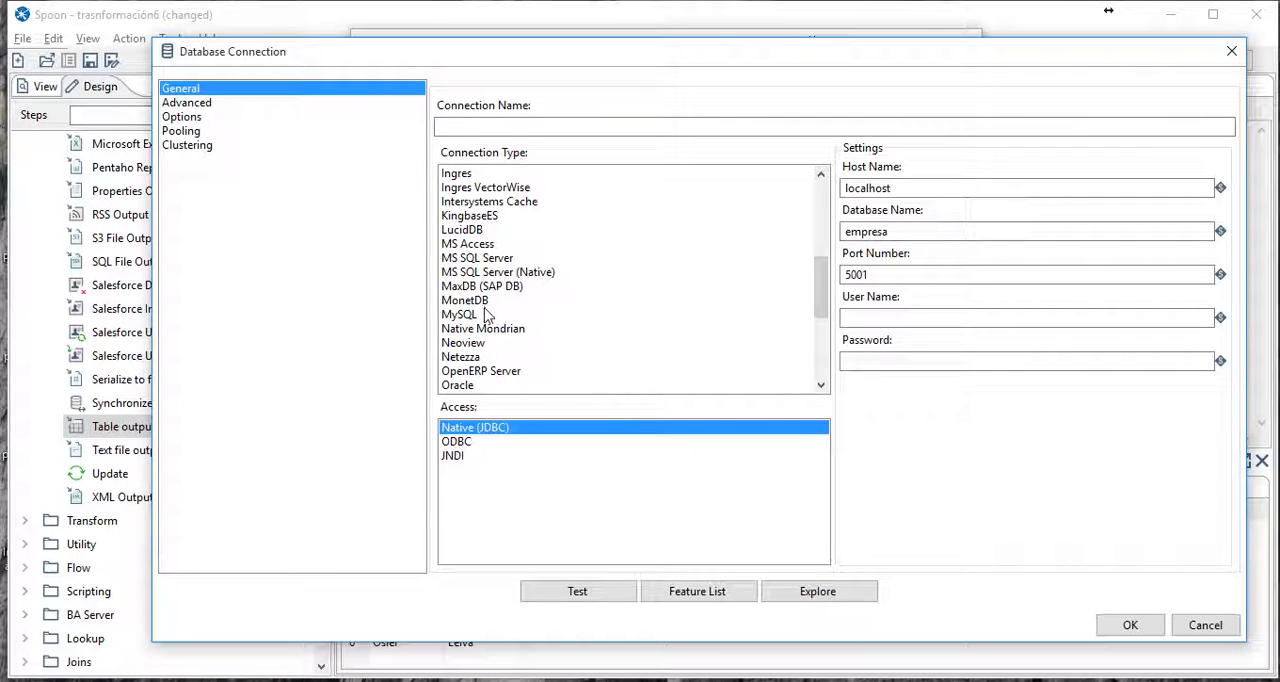
click(478, 316)
click(892, 318)
text(root)
key(Tab)
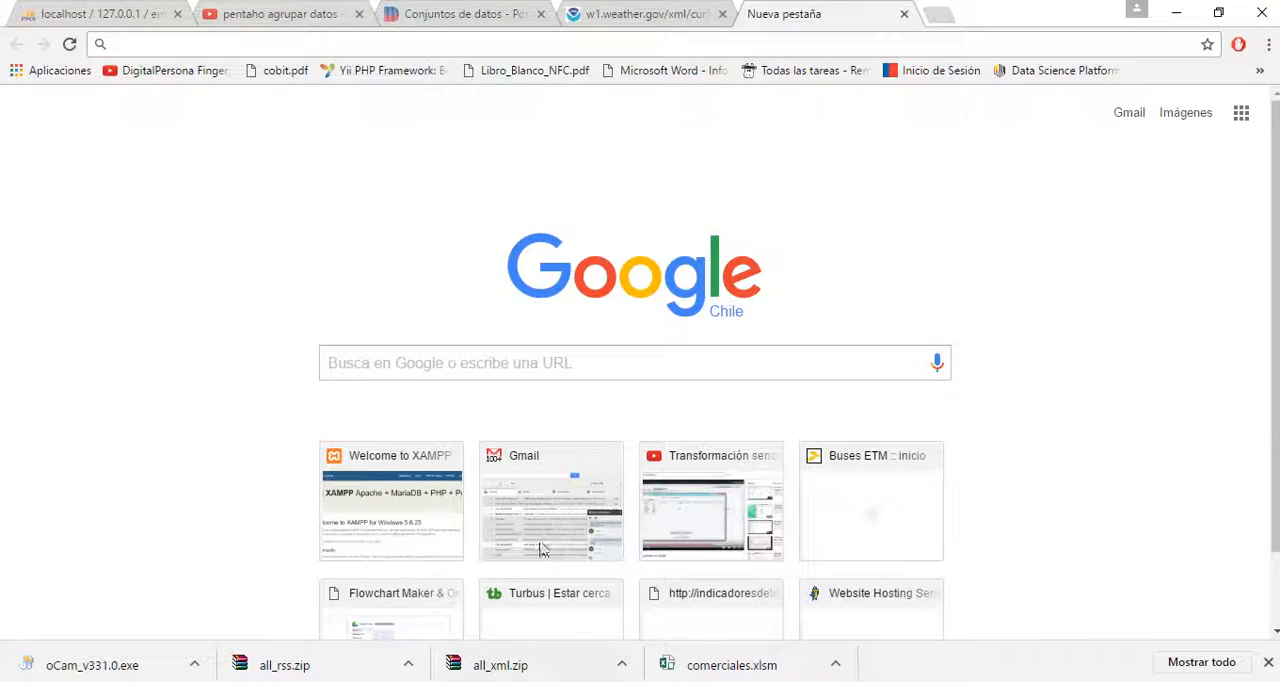
- Switch to phpMyAdmin in Chrome, drop the usuarios table from the empresa database, and return to the connection settings in Spoon
click(110, 12)
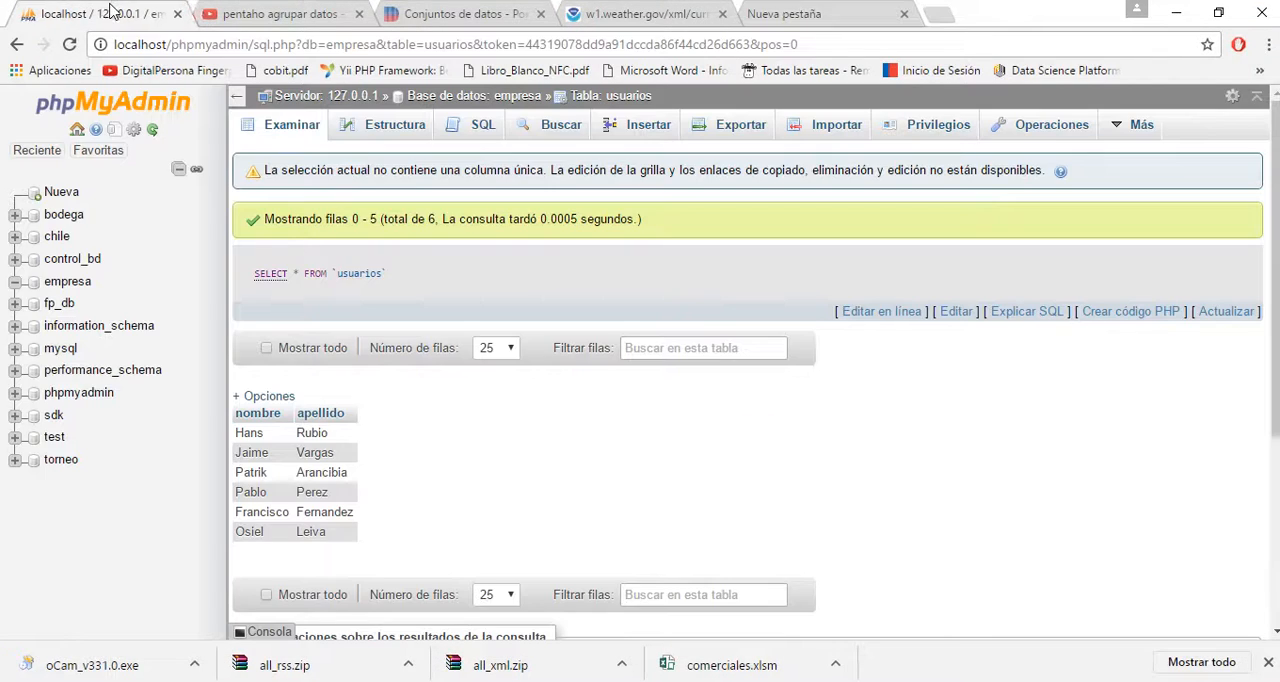
click(62, 284)
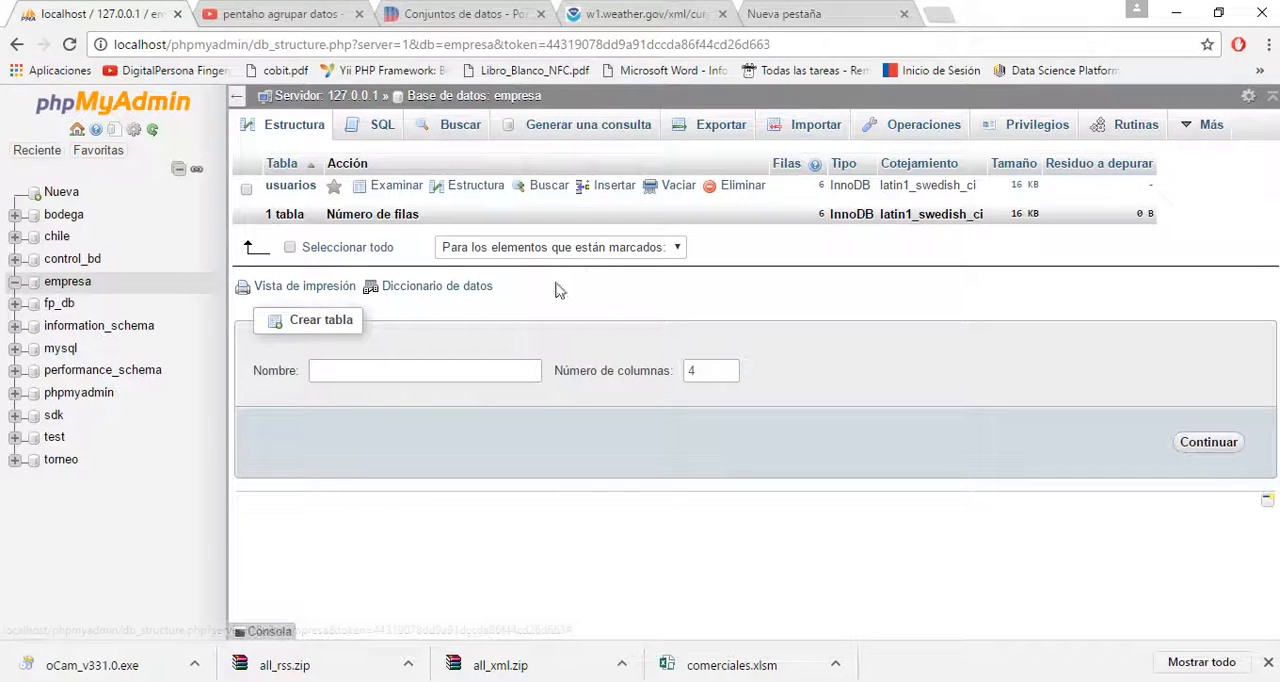
click(246, 192)
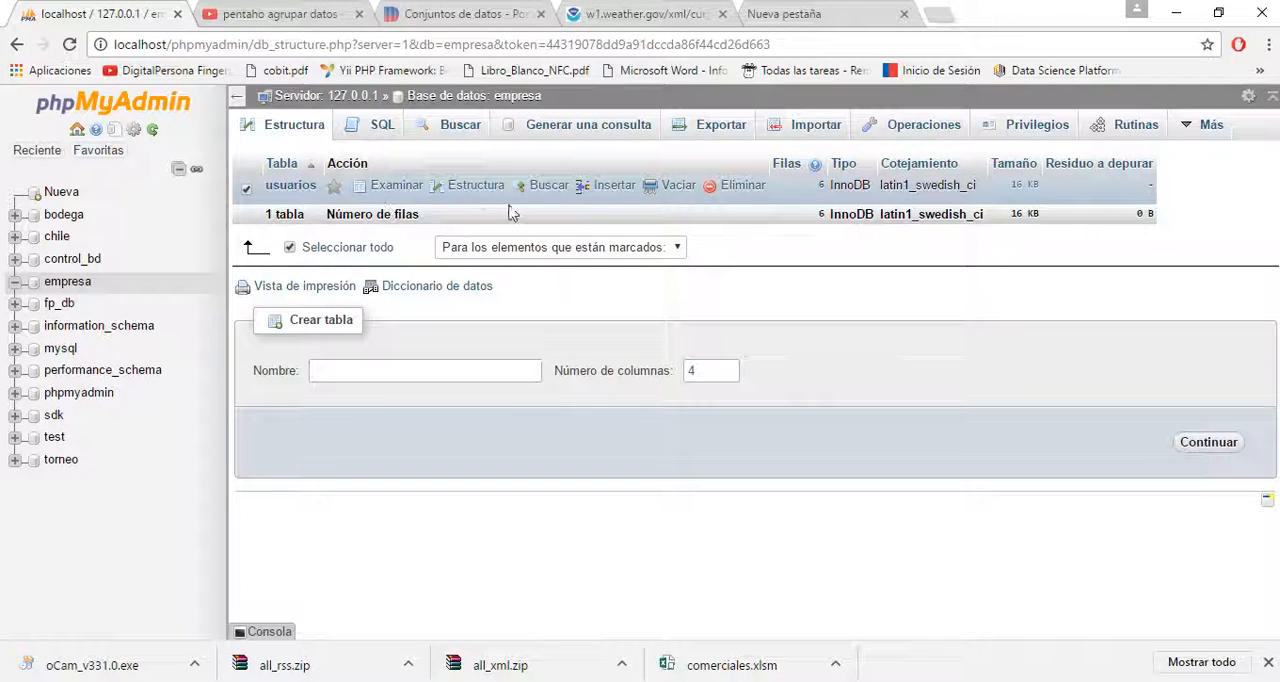
click(734, 187)
click(655, 438)
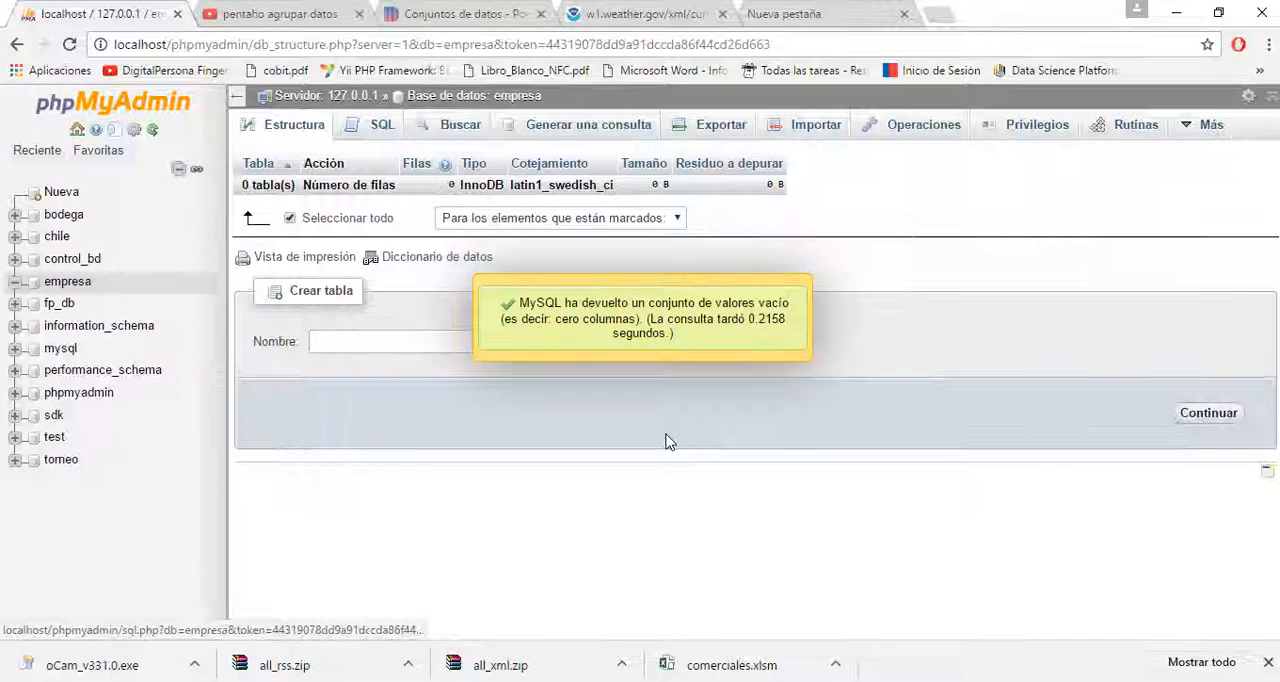
click(292, 128)
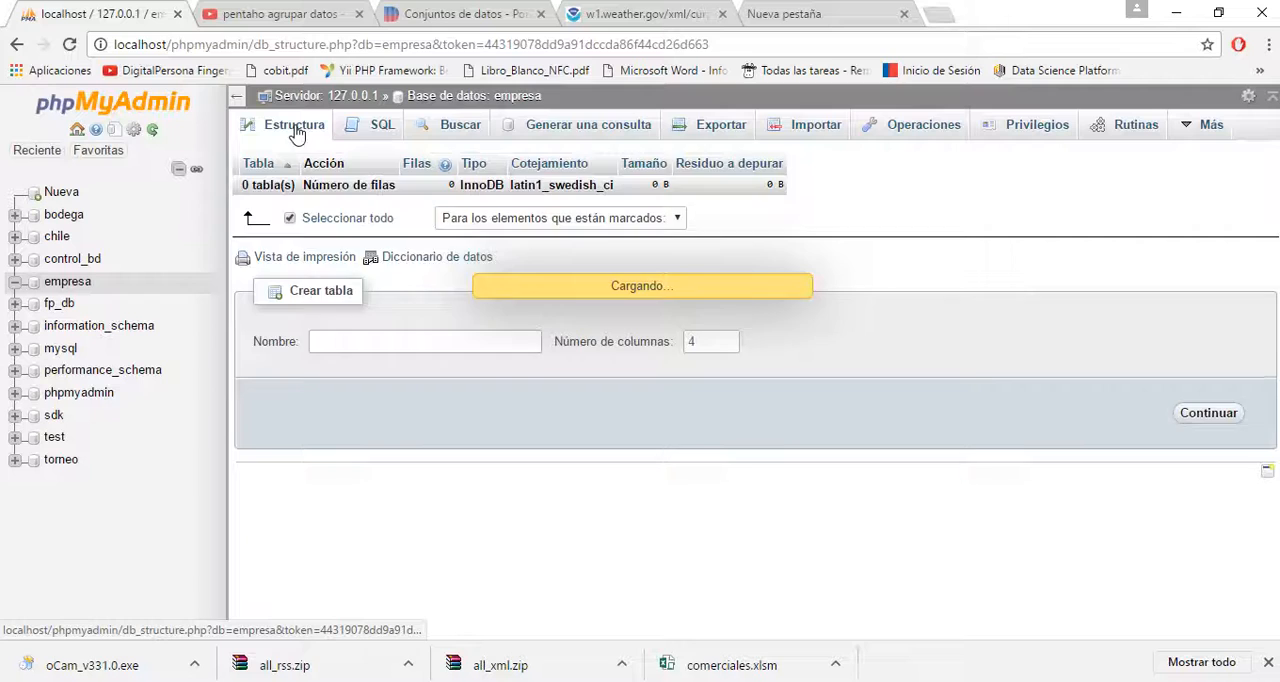
click(58, 284)
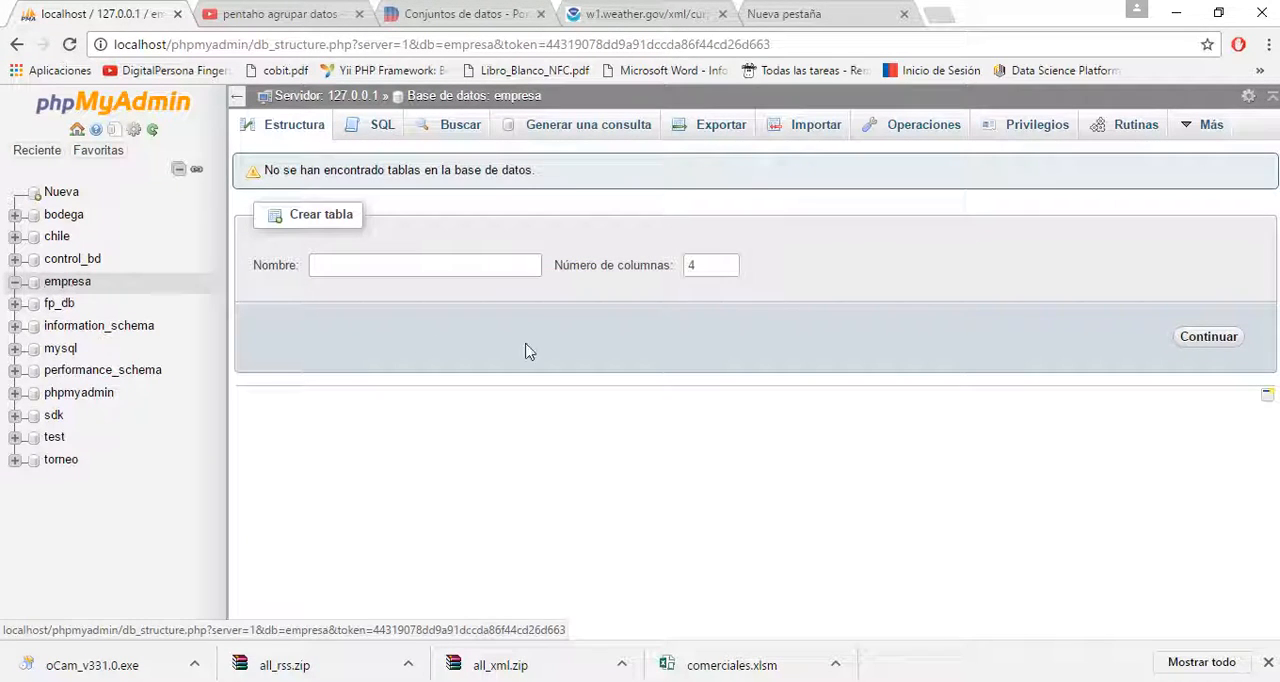
click(1176, 13)
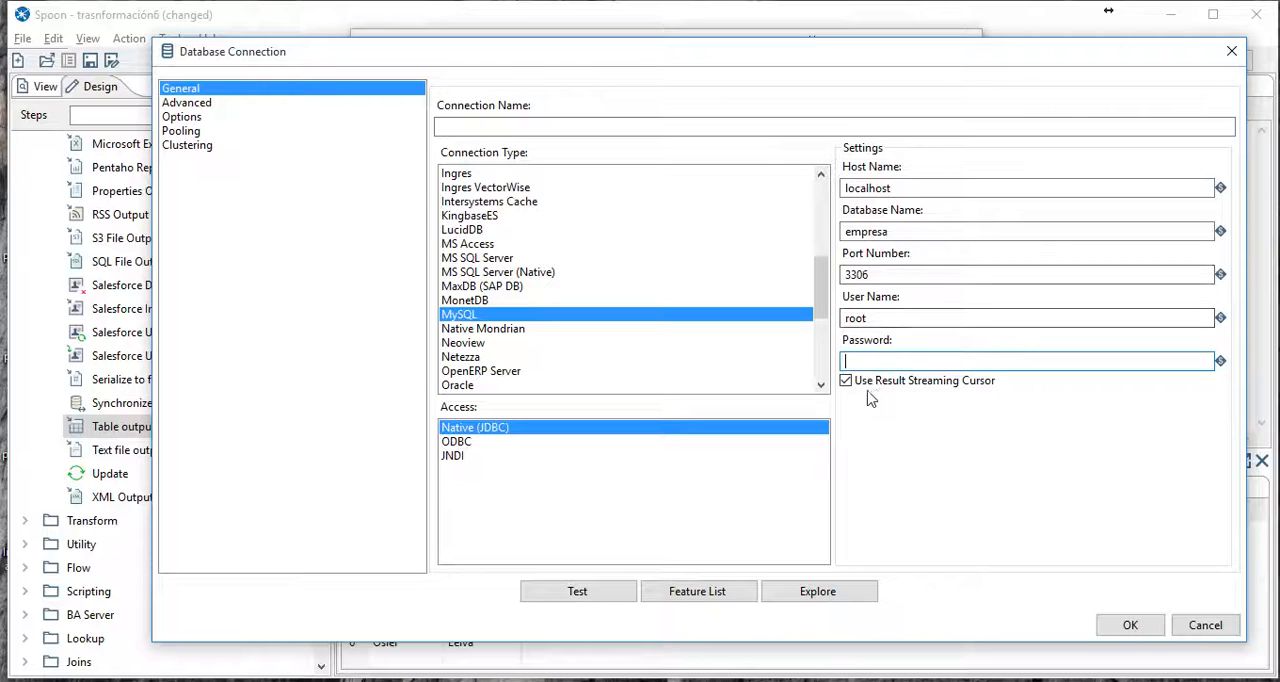
- Name the database connection mysql interna, test it, and accept its settings
click(622, 597)
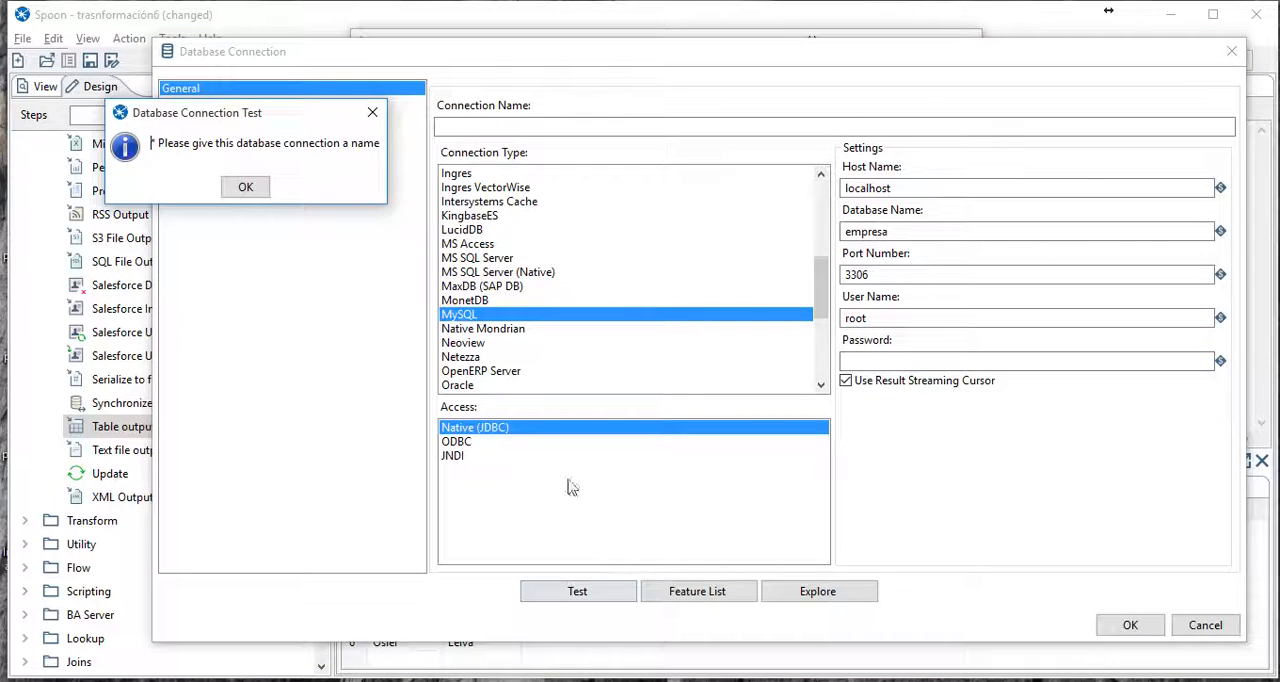
click(245, 188)
click(494, 123)
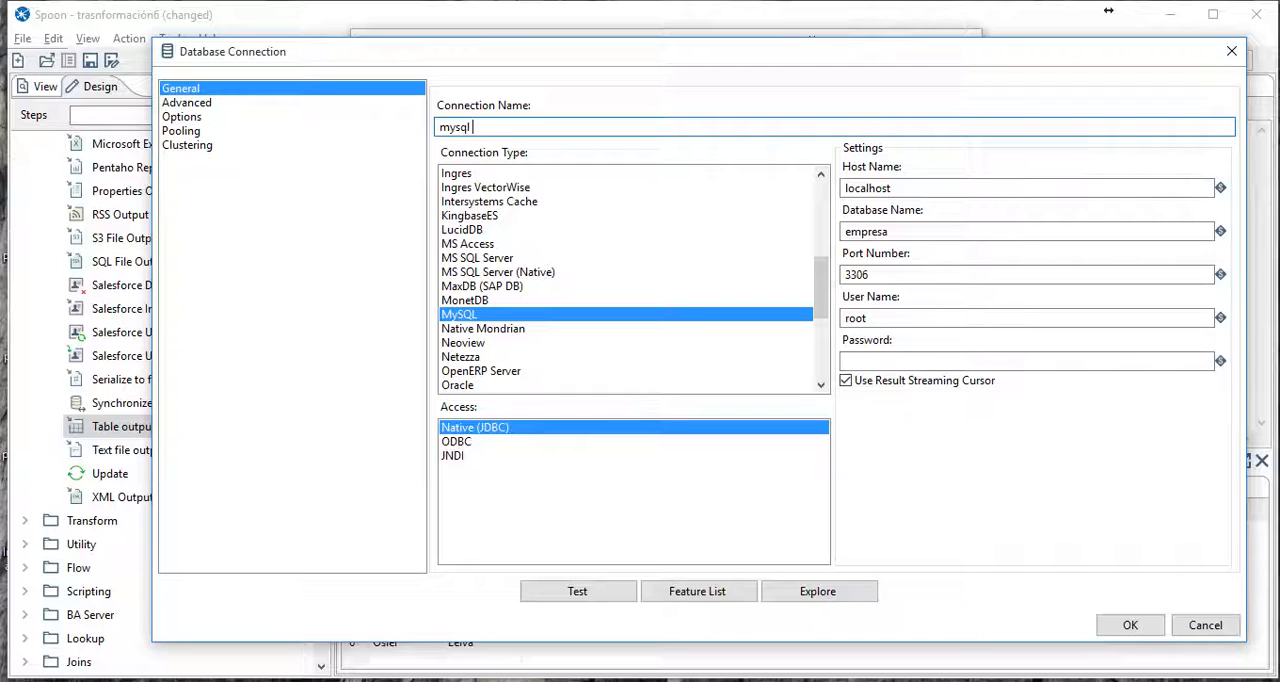
text(mysql inter)
click(586, 591)
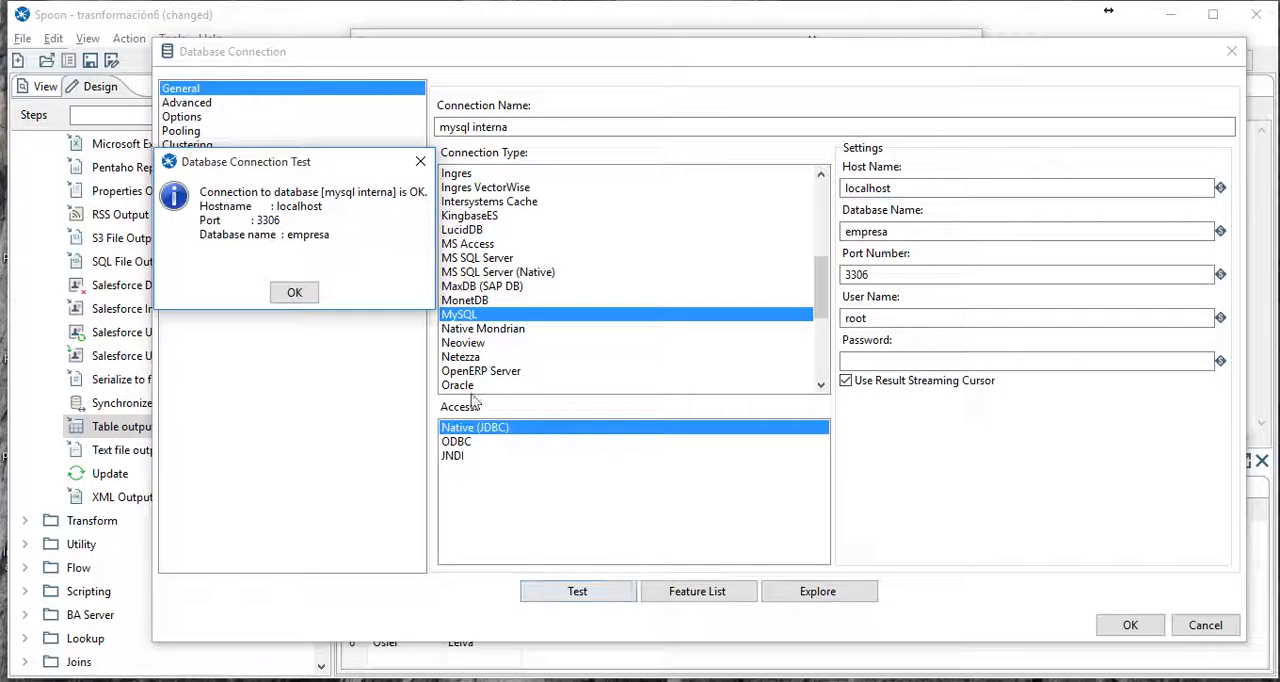
click(288, 294)
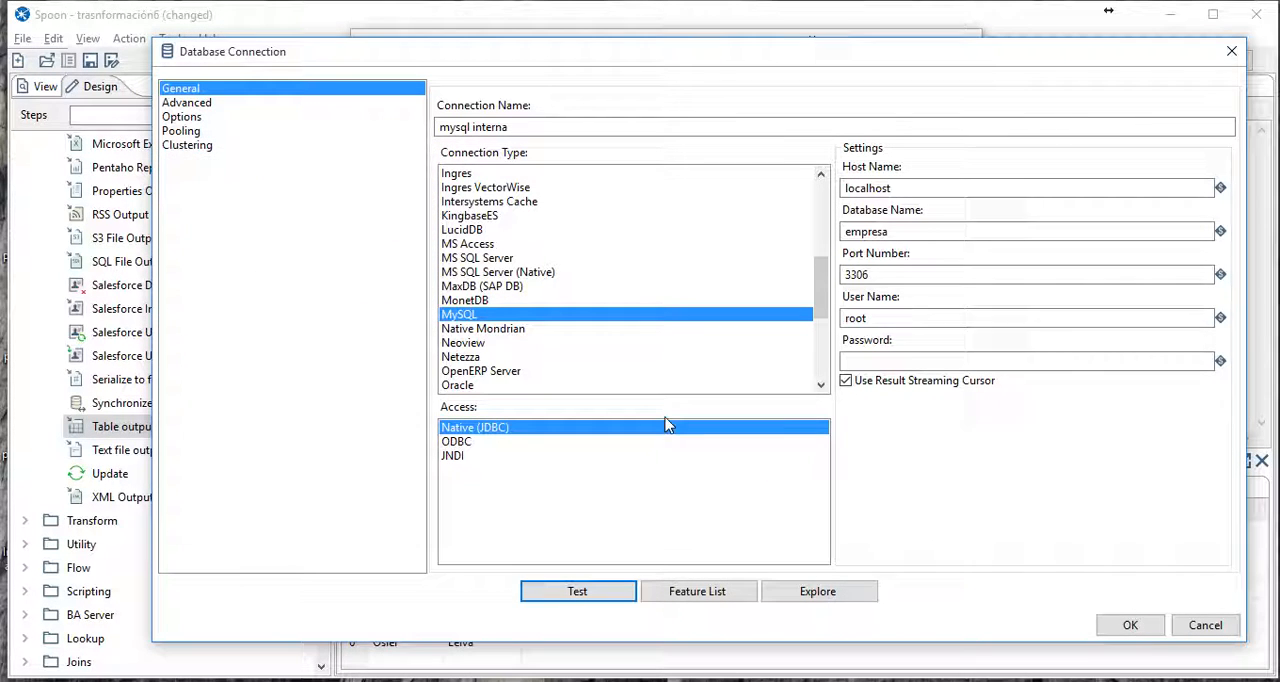
click(1130, 625)
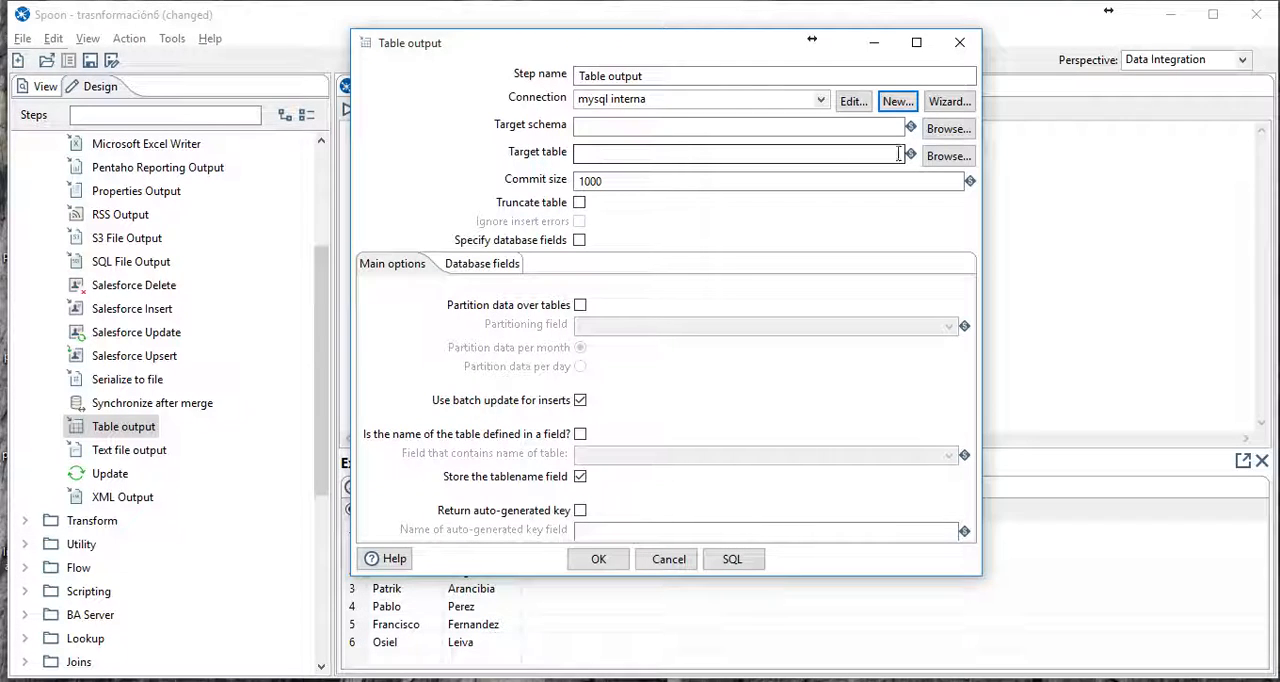
- Browse the mysql interna connection for existing tables, and leave the Database Explorer without choosing one
click(946, 156)
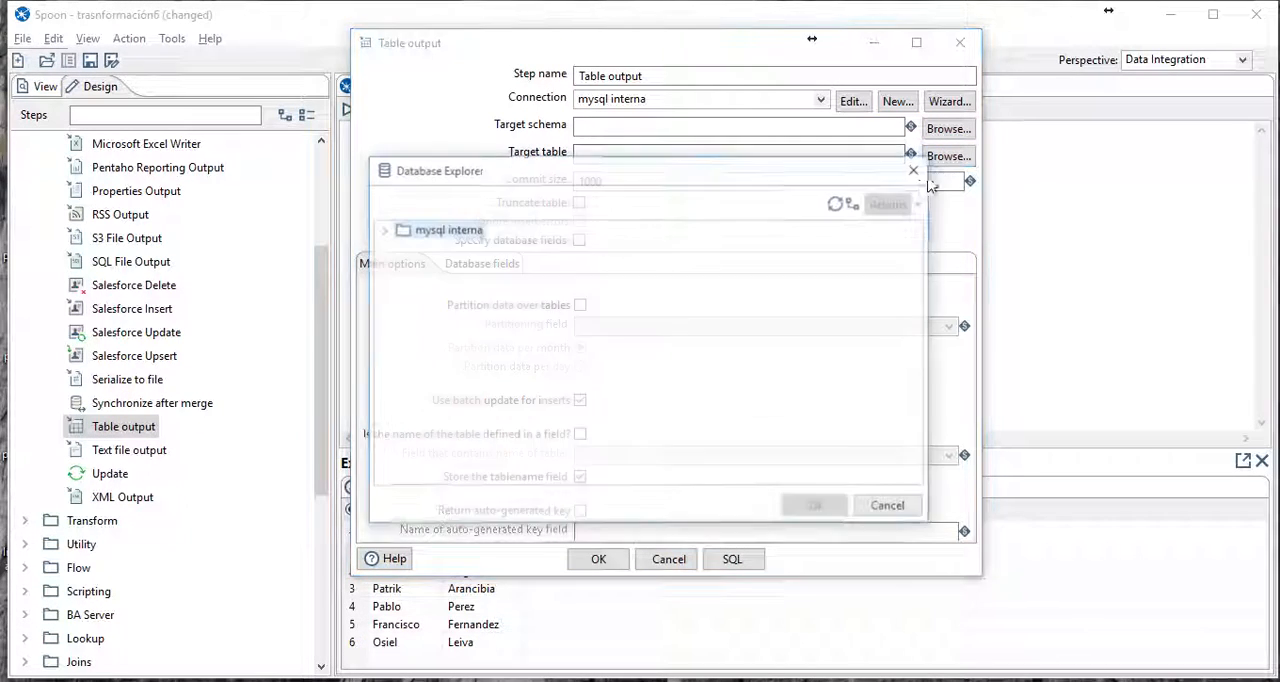
click(383, 229)
click(420, 265)
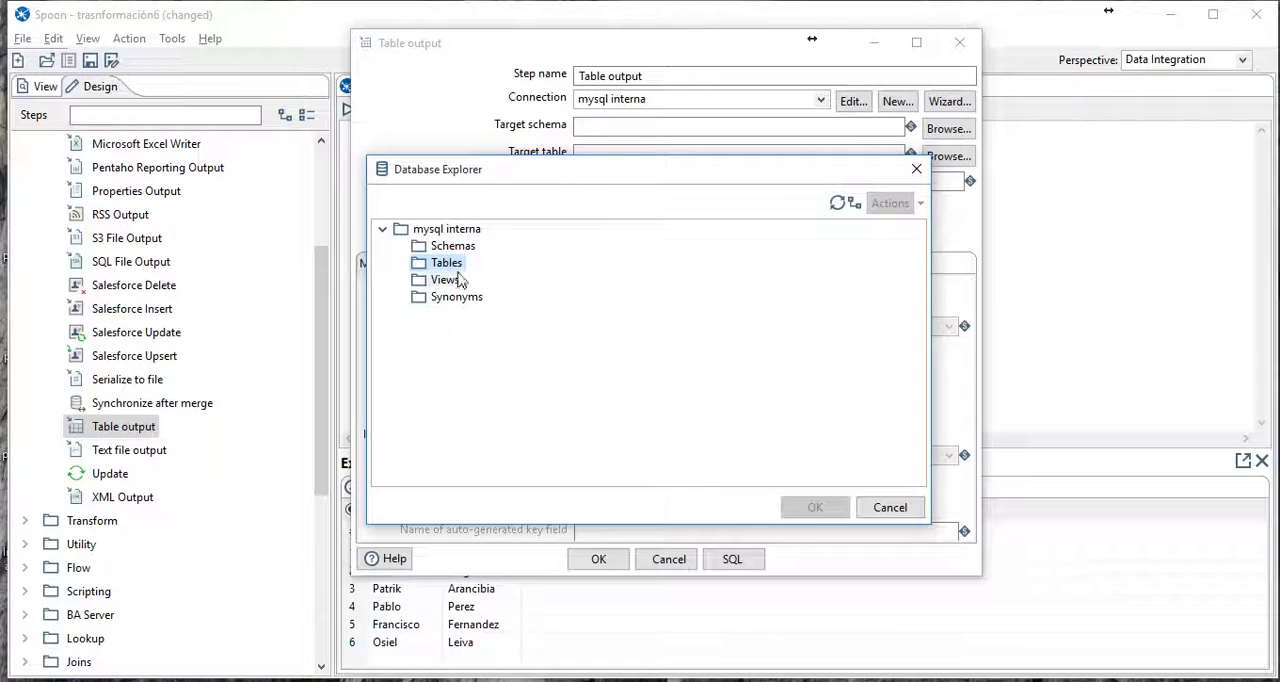
click(890, 507)
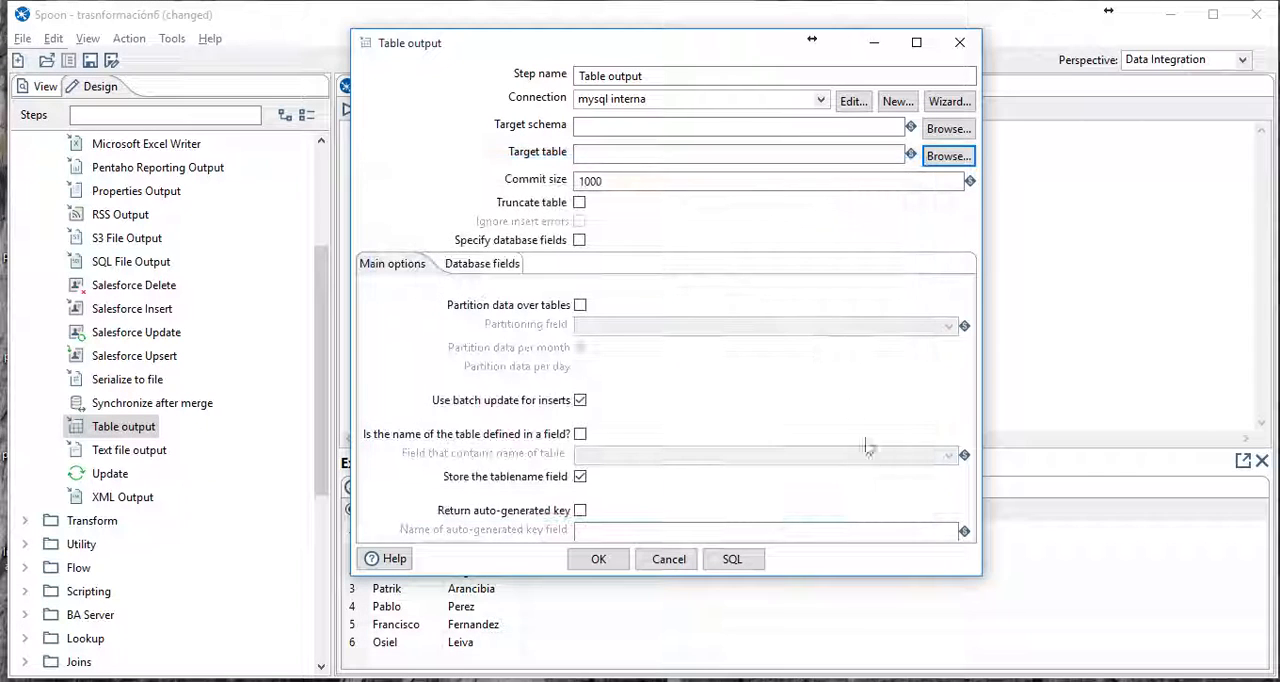
- Set the target table of the Table output step to tabla1
click(638, 152)
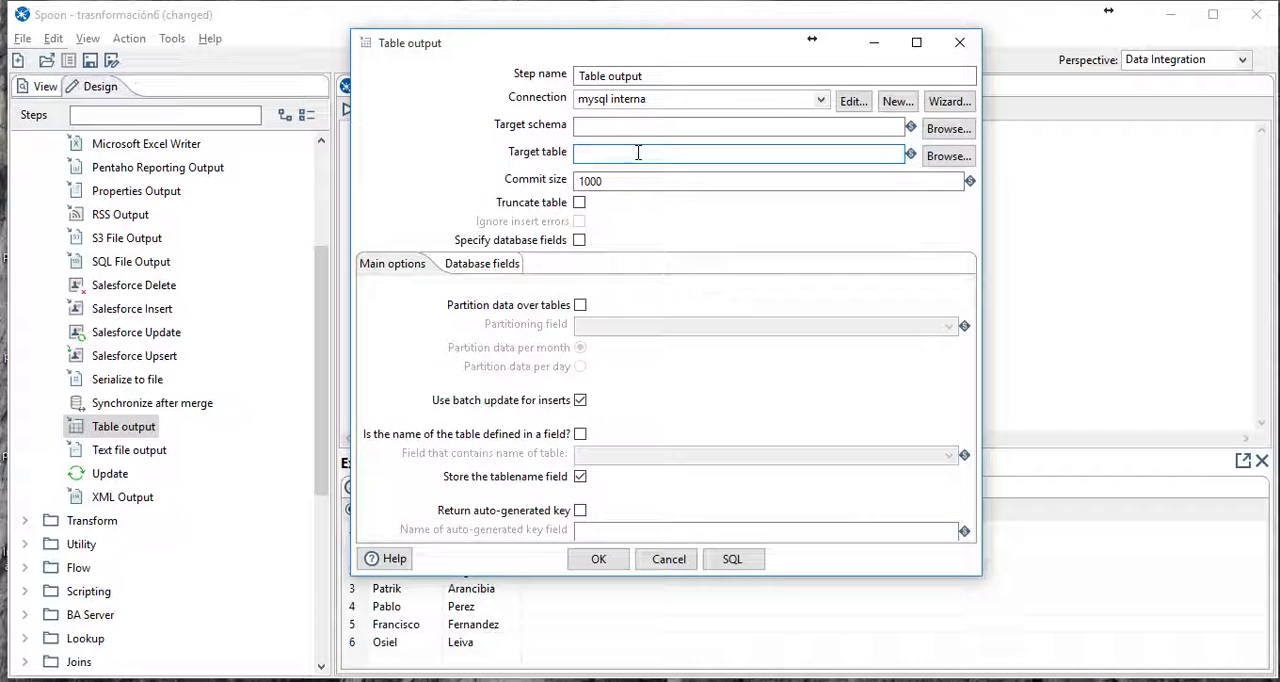
text(taba)
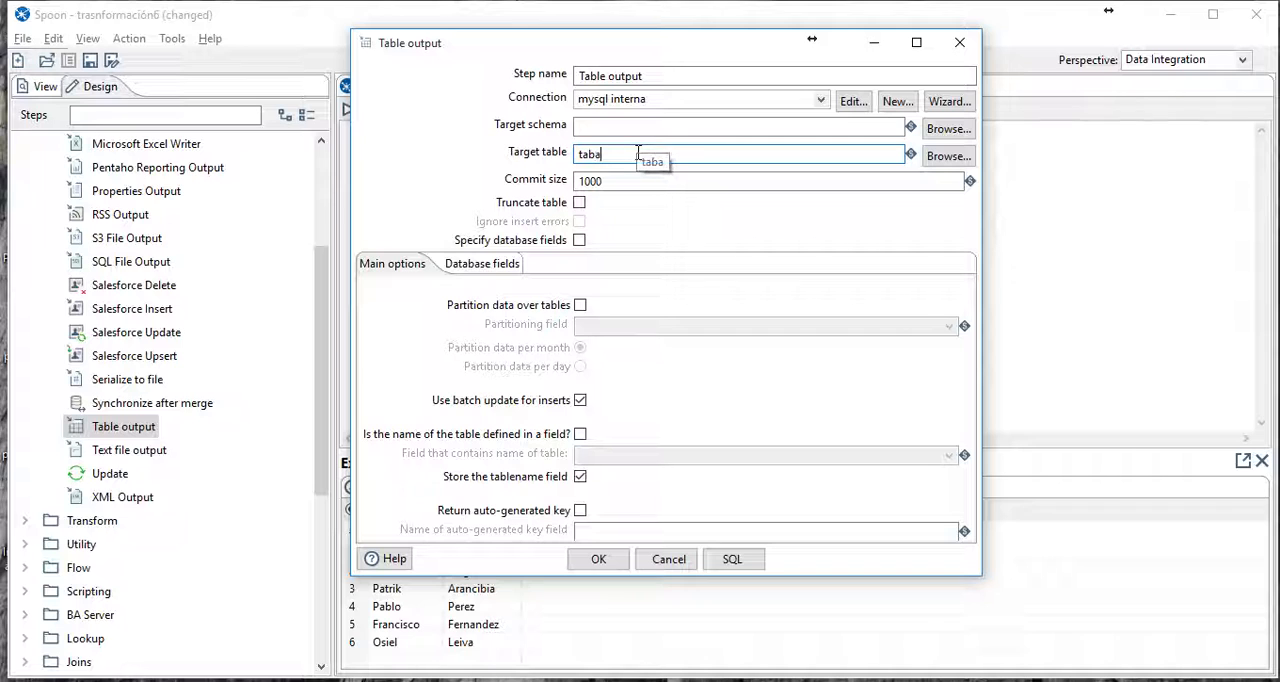
key(BackSpace)
text(la1)
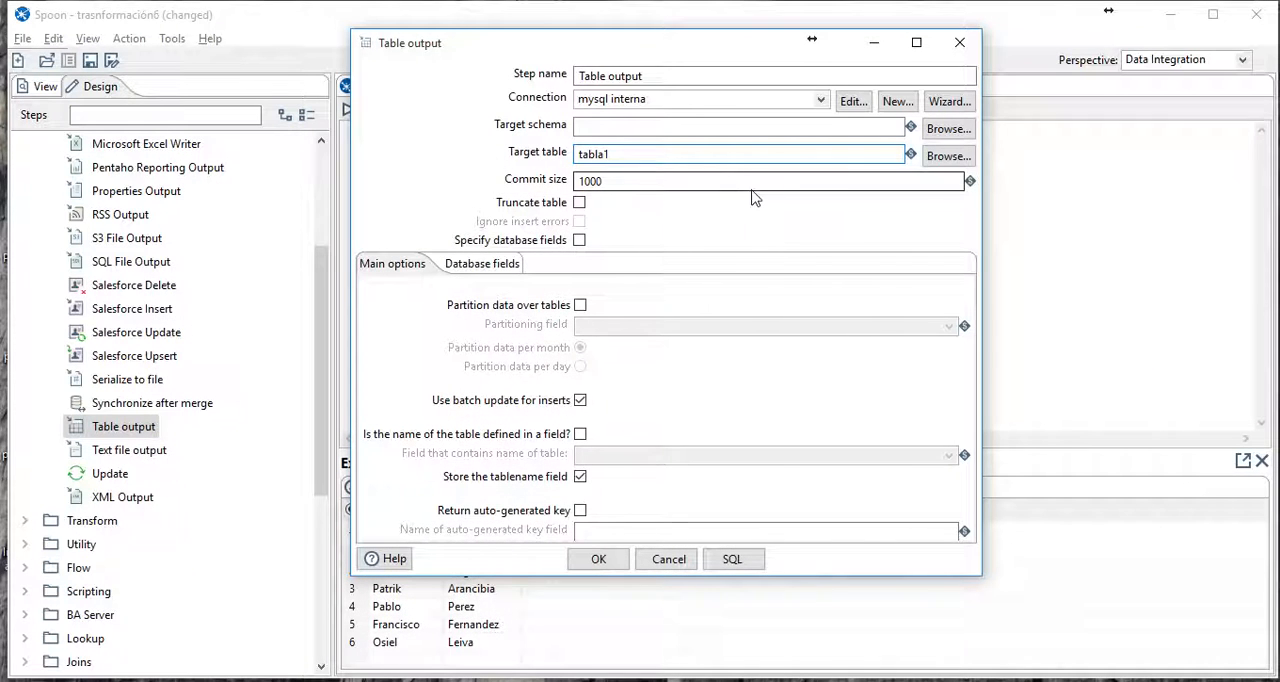
- Try to execute the generated CREATE TABLE statement for tabla1 with only the apellido column name selected
click(744, 563)
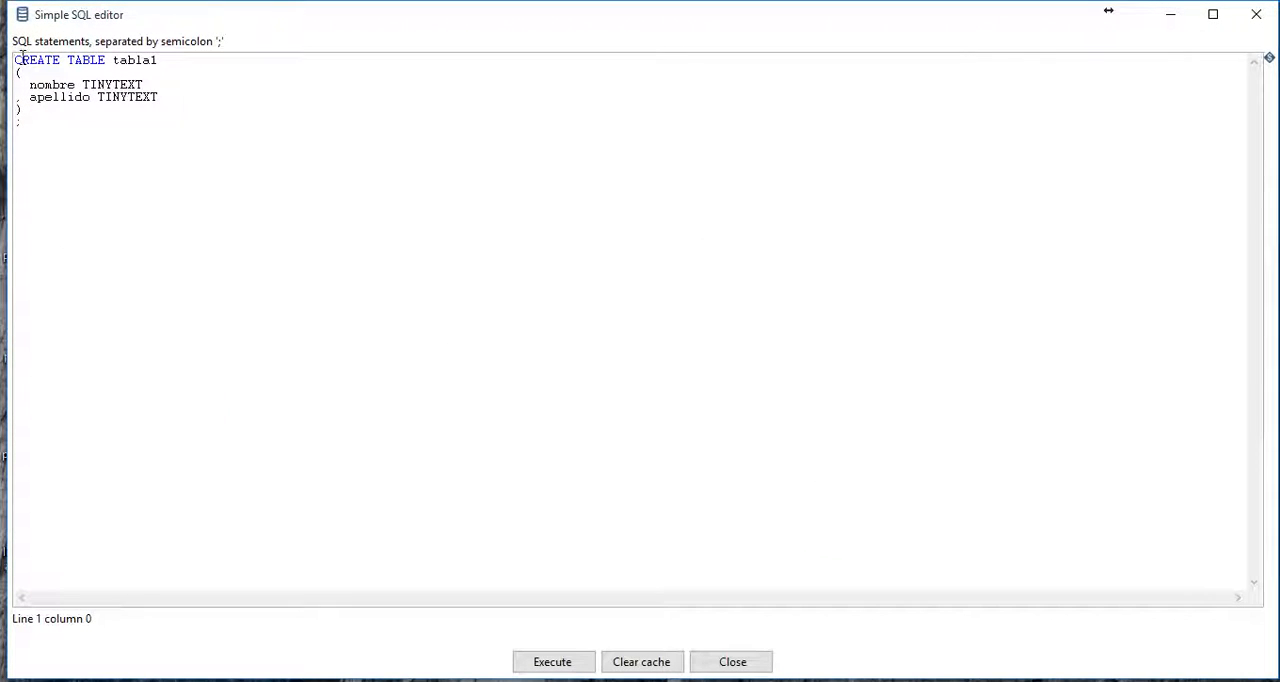
drag(17, 60, 152, 68)
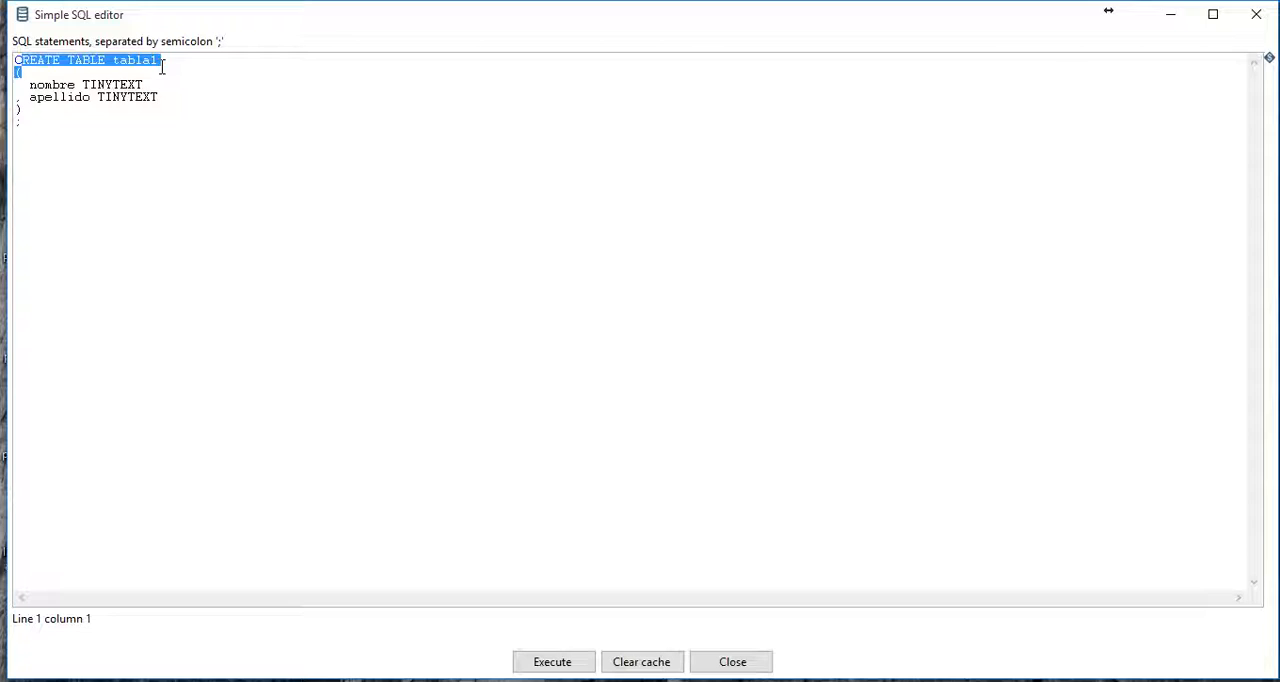
click(198, 104)
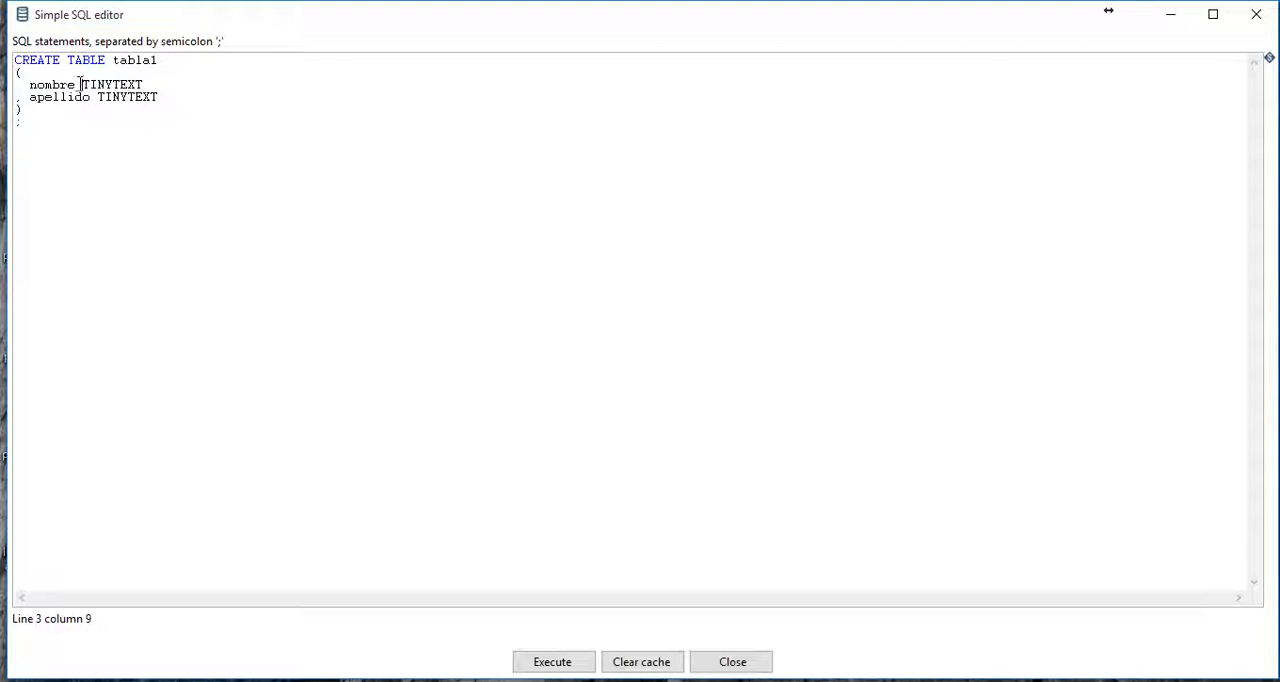
mouse_move(75, 84)
mouse_down()
mouse_move(28, 85)
mouse_move(34, 100)
mouse_move(92, 100)
mouse_up()
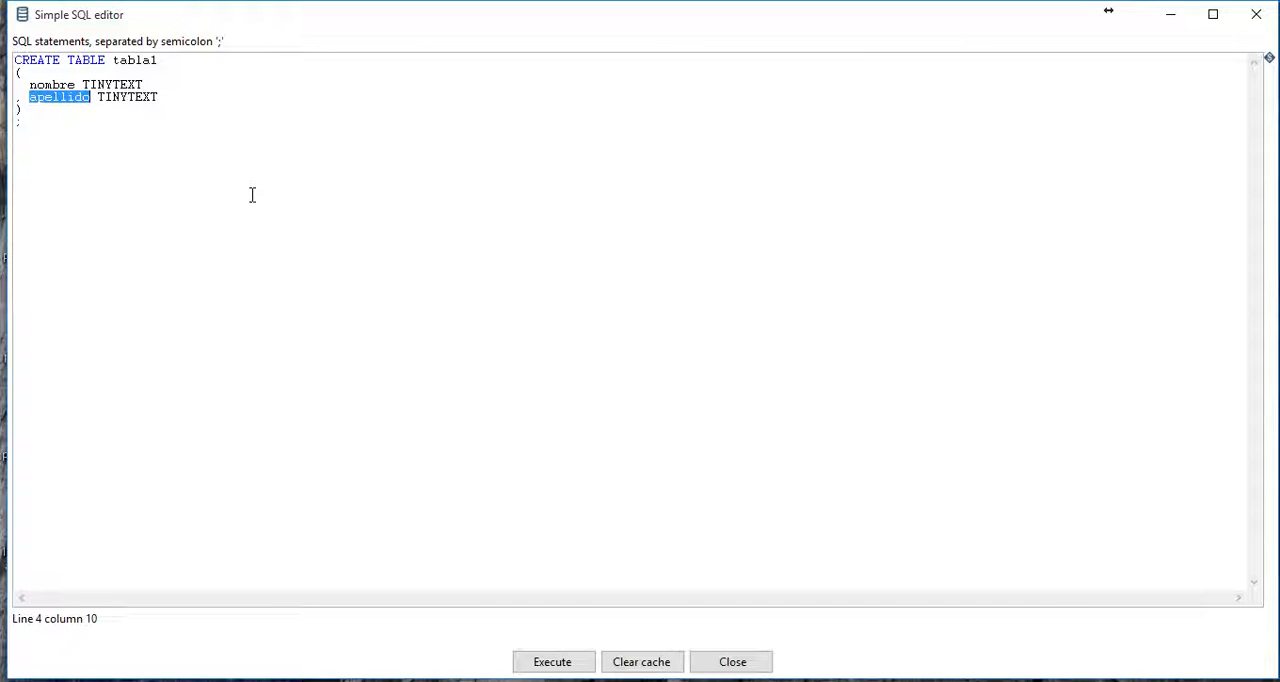
click(545, 664)
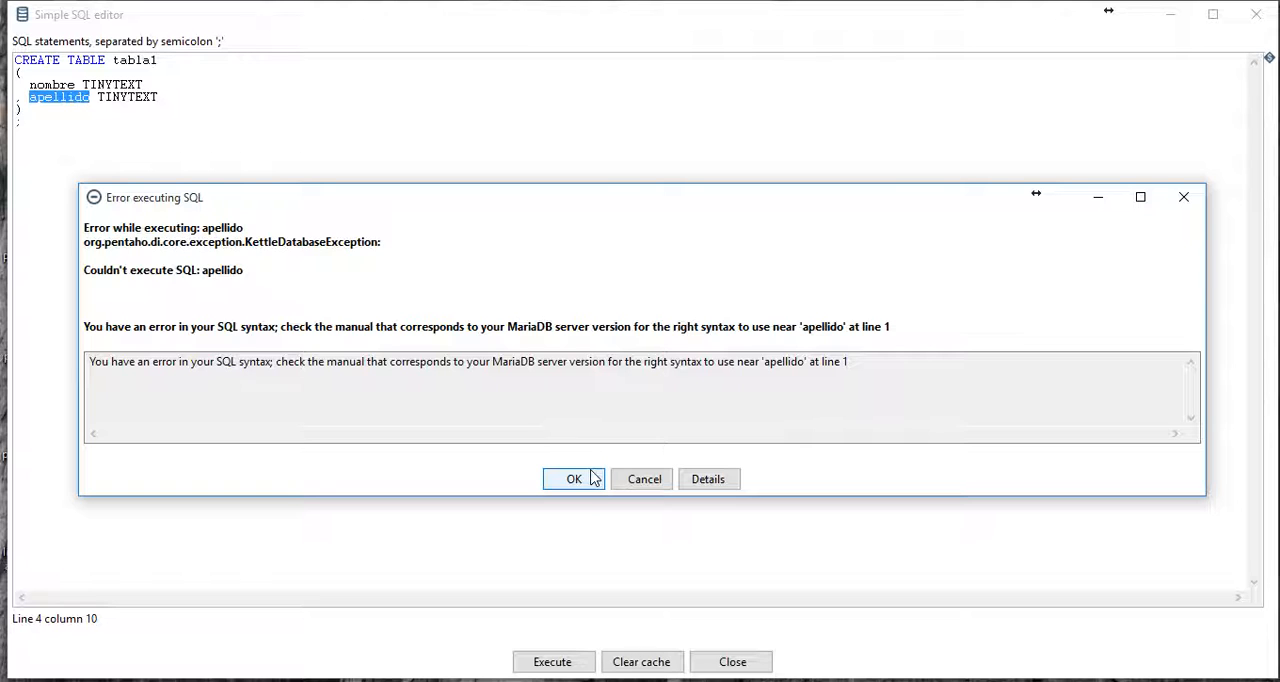
click(591, 479)
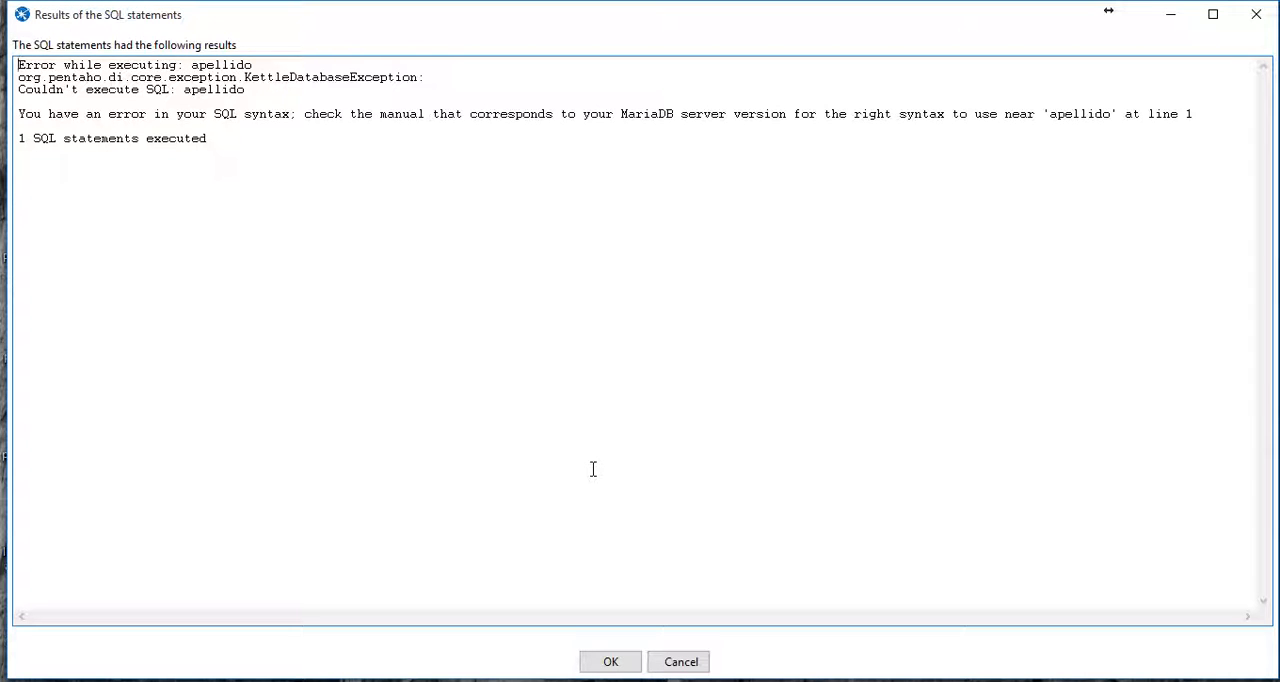
click(621, 667)
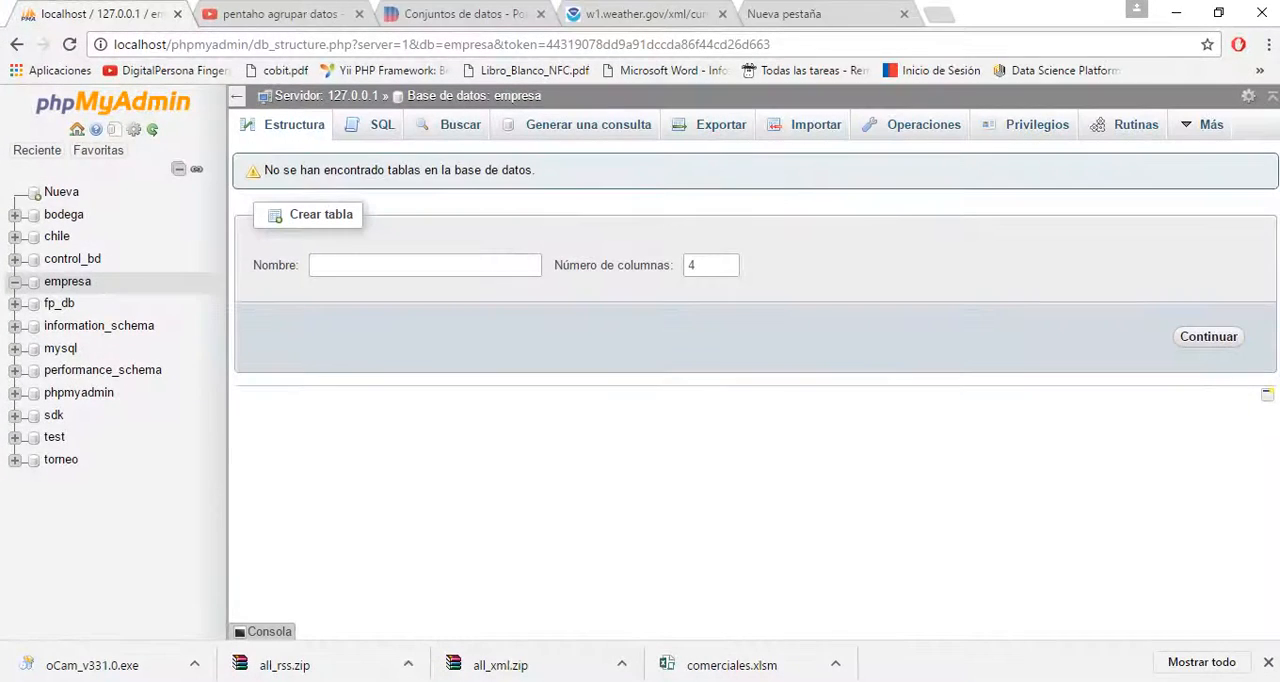
- Switch to phpMyAdmin in Chrome and reload the empresa database to check whether tabla1 exists
click(80, 284)
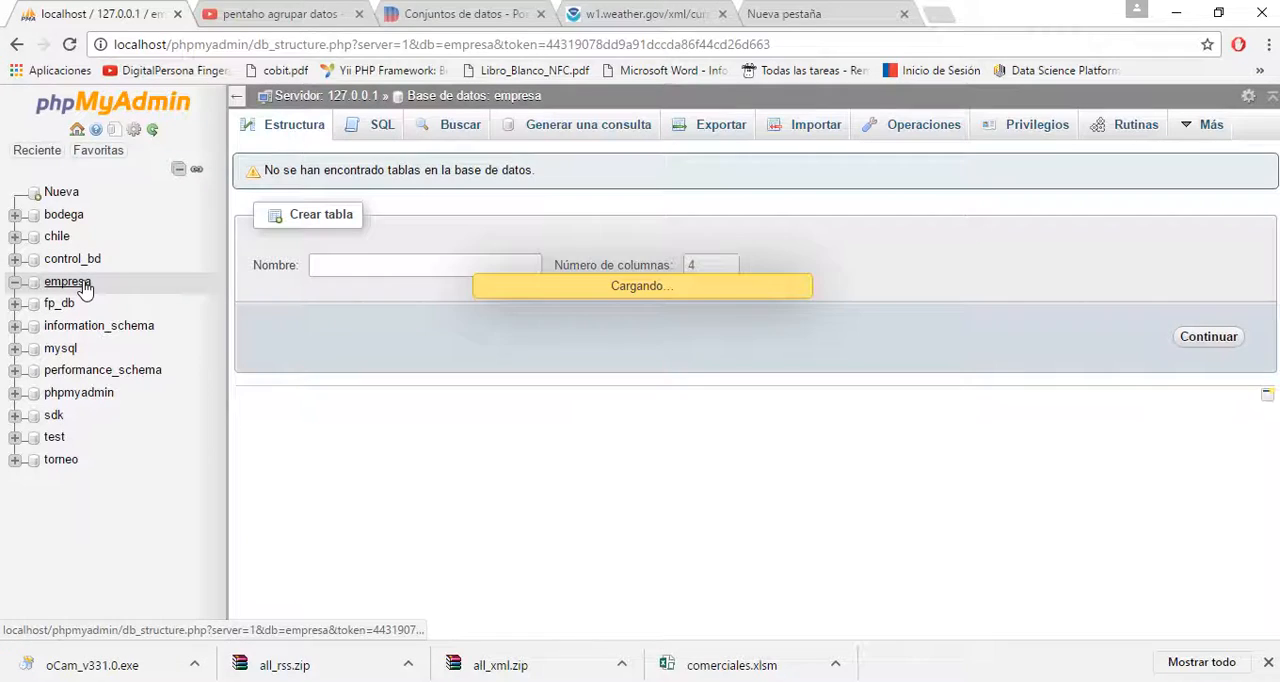
click(349, 45)
key(Return)
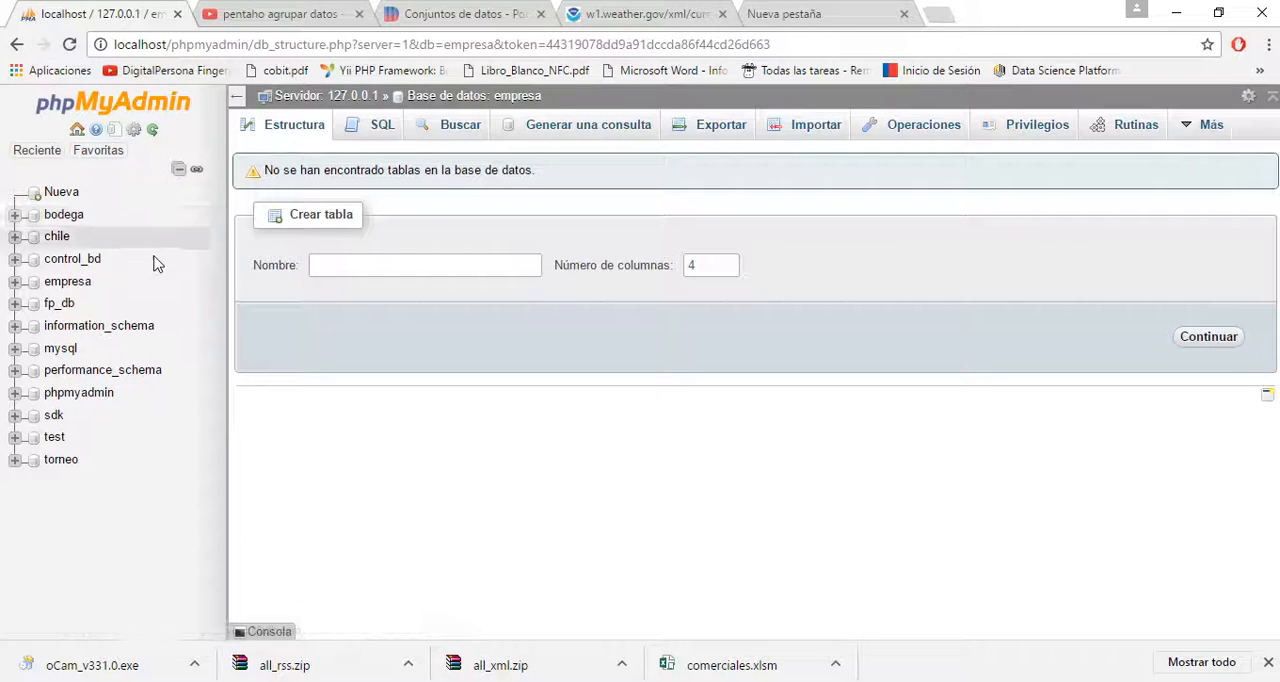
click(67, 286)
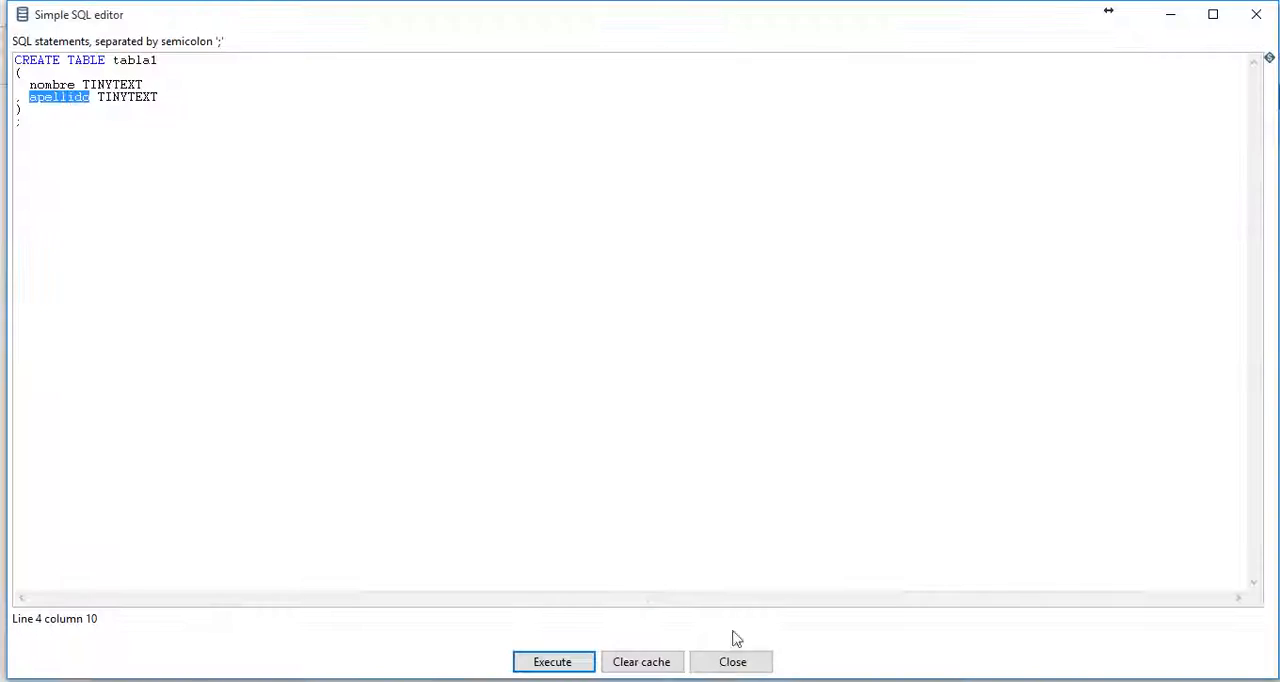
- Return to Spoon, regenerate the table's SQL, and execute the full CREATE TABLE tabla1 statement with nombre and apellido as TINYTEXT
click(732, 662)
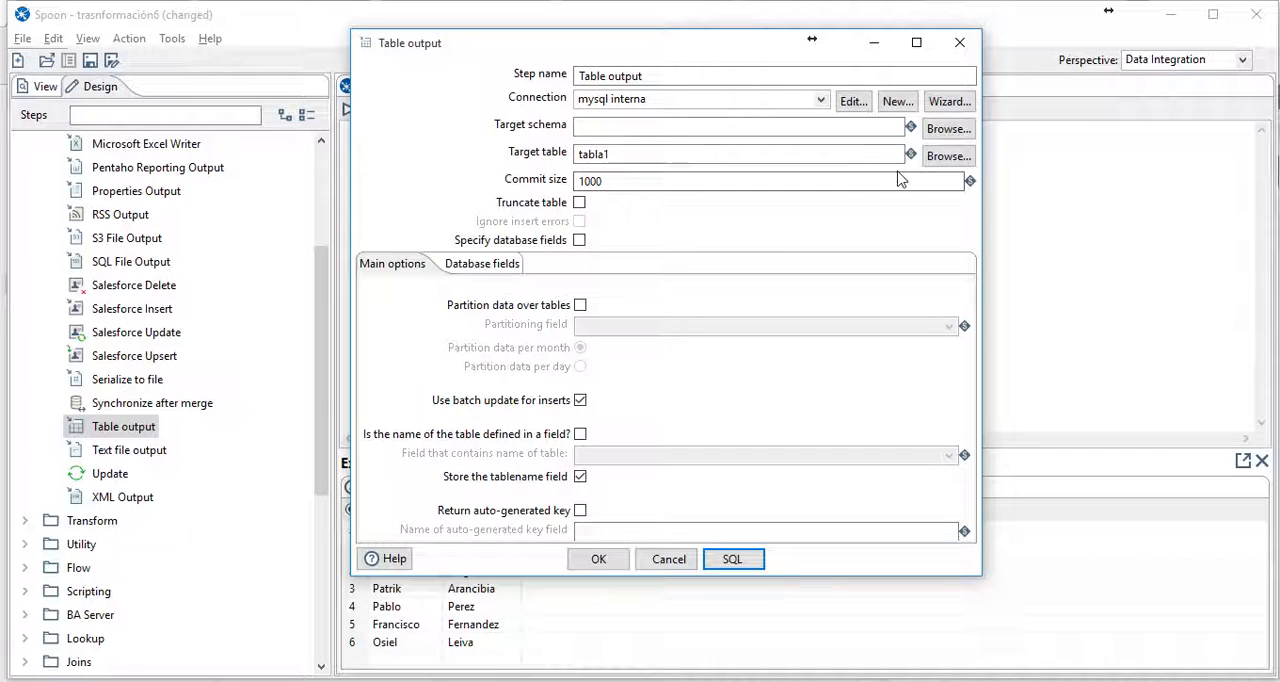
click(730, 559)
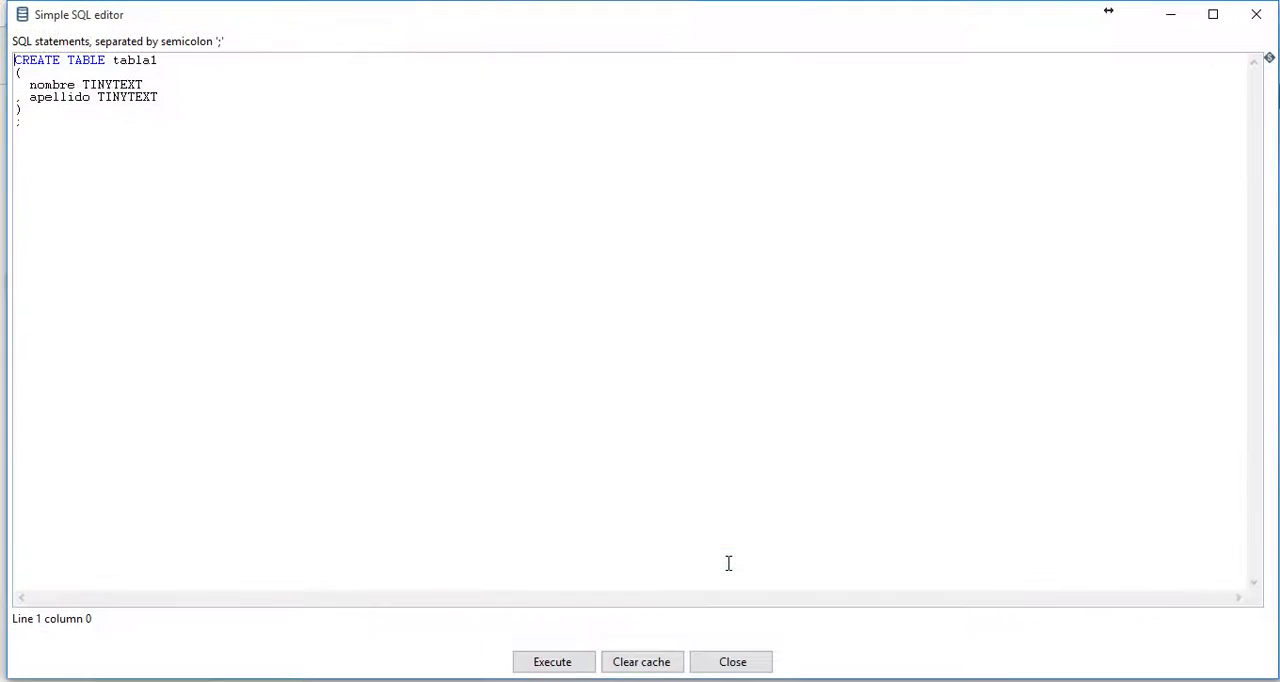
click(577, 662)
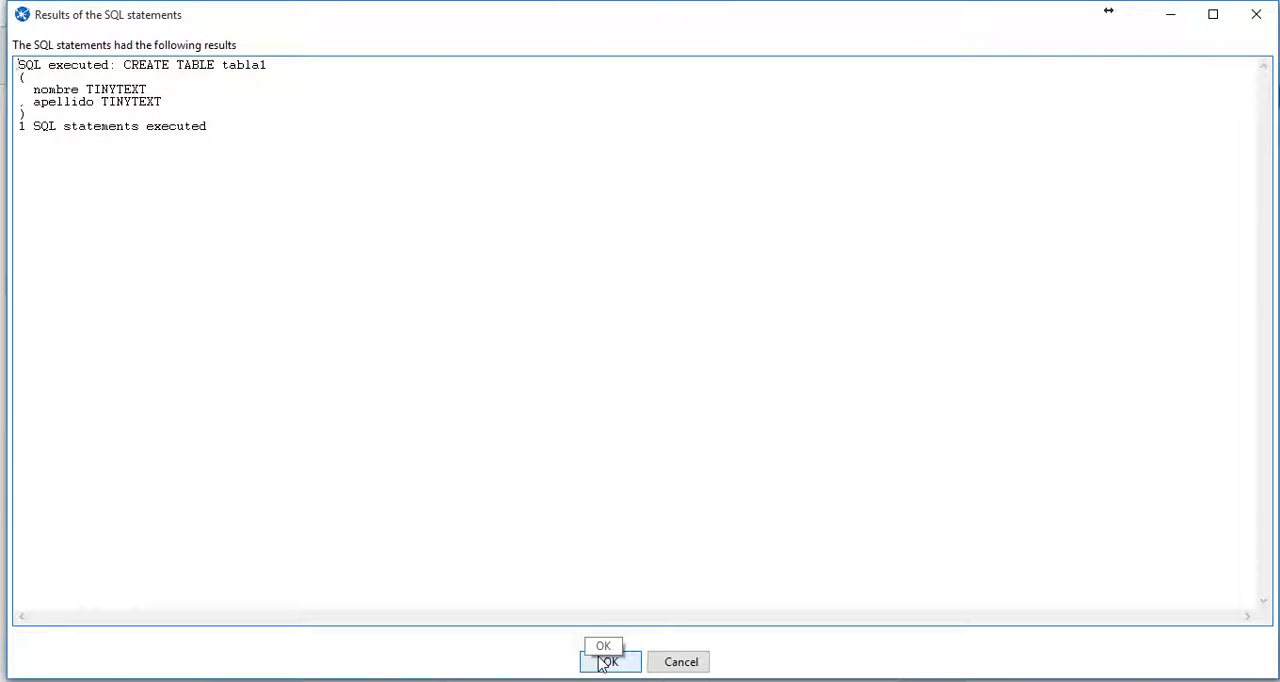
click(605, 662)
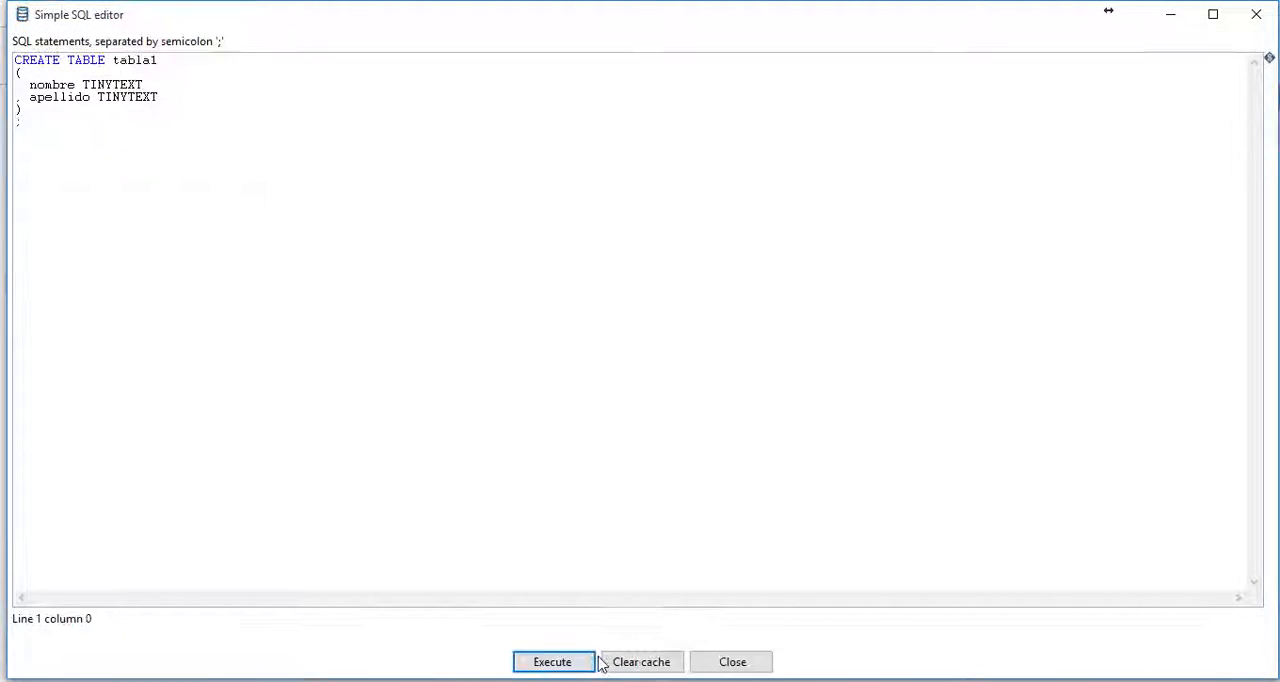
click(712, 668)
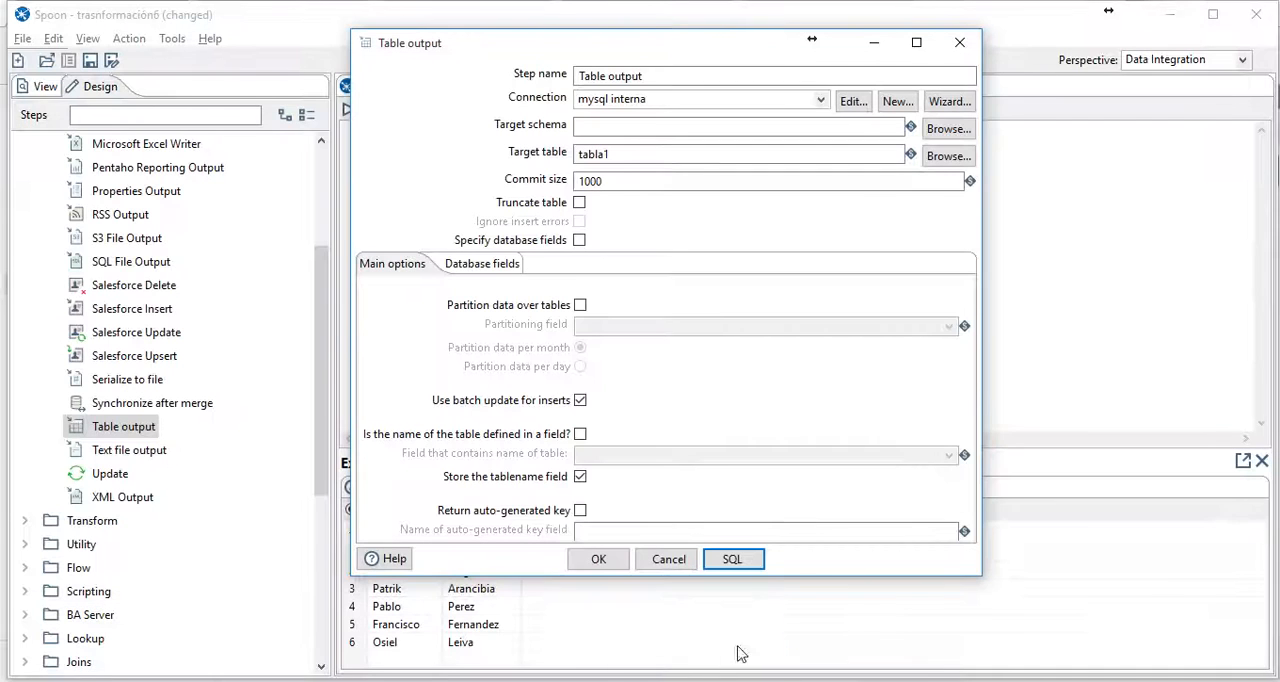
- Switch to phpMyAdmin, reload the empresa database, inspect the contents of tabla1, and return to Spoon
key(alt+Tab)
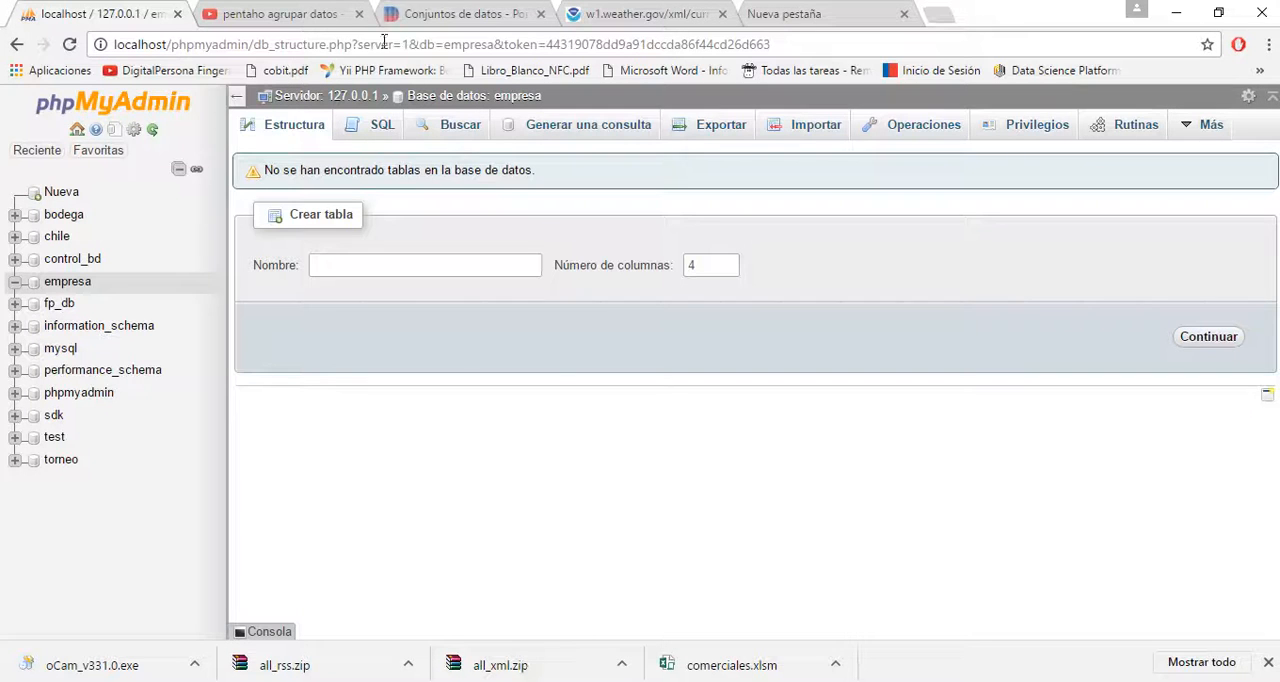
click(408, 46)
key(Return)
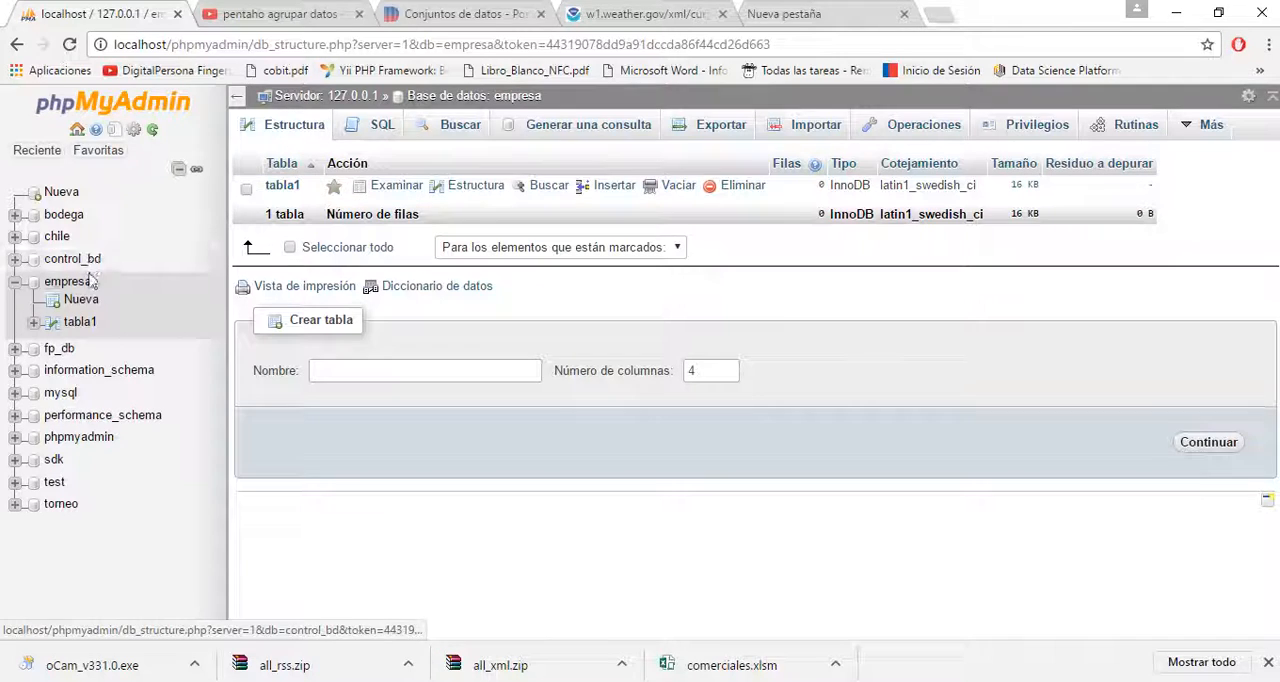
click(284, 186)
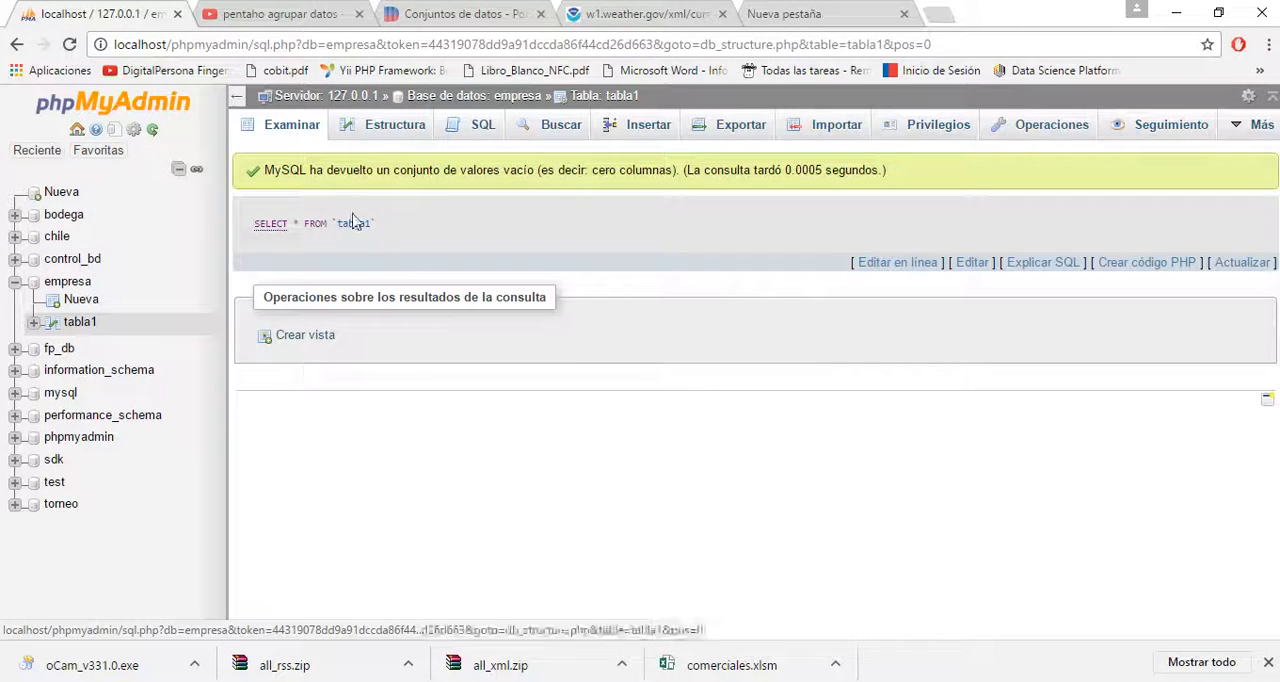
click(1176, 13)
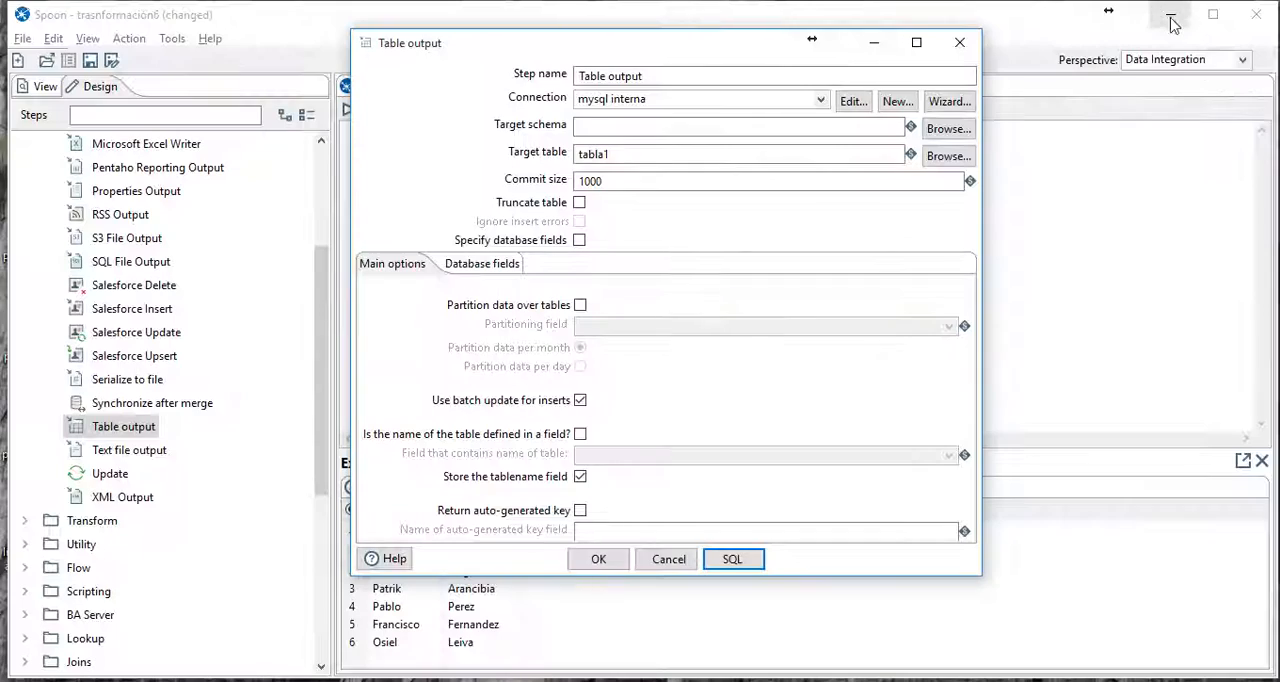
- Accept the Table output settings, then run the transformation, saving its changes first
click(600, 568)
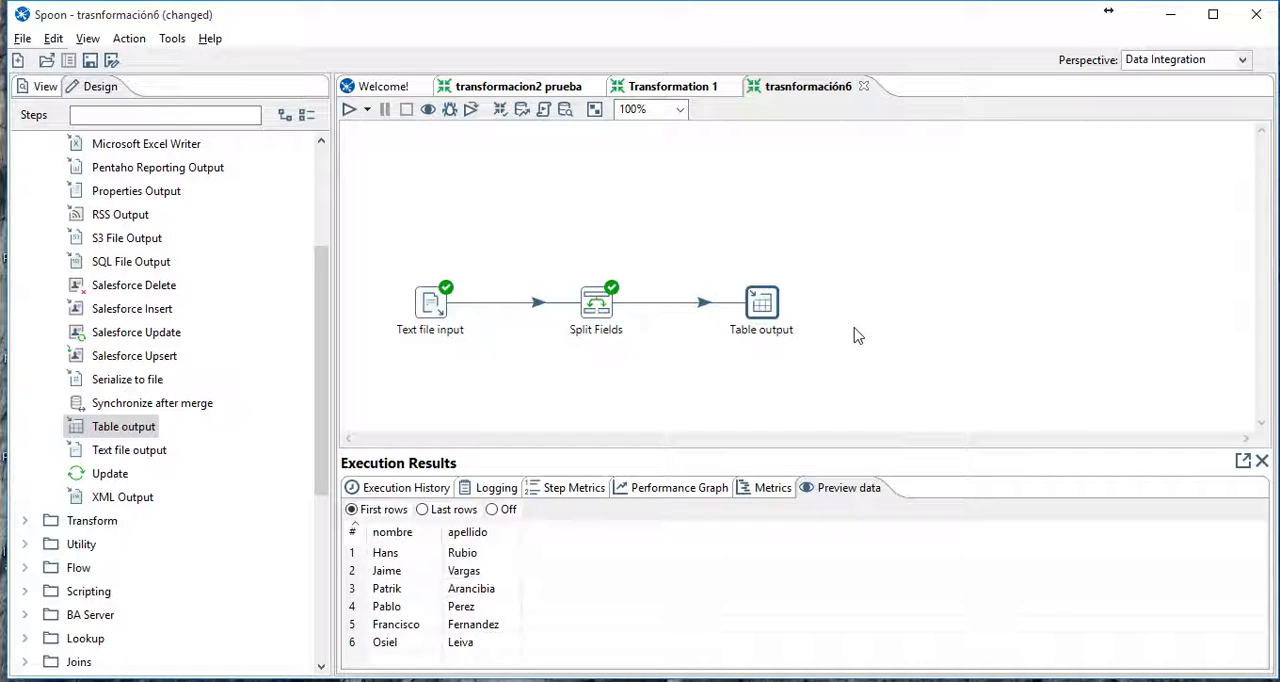
click(349, 111)
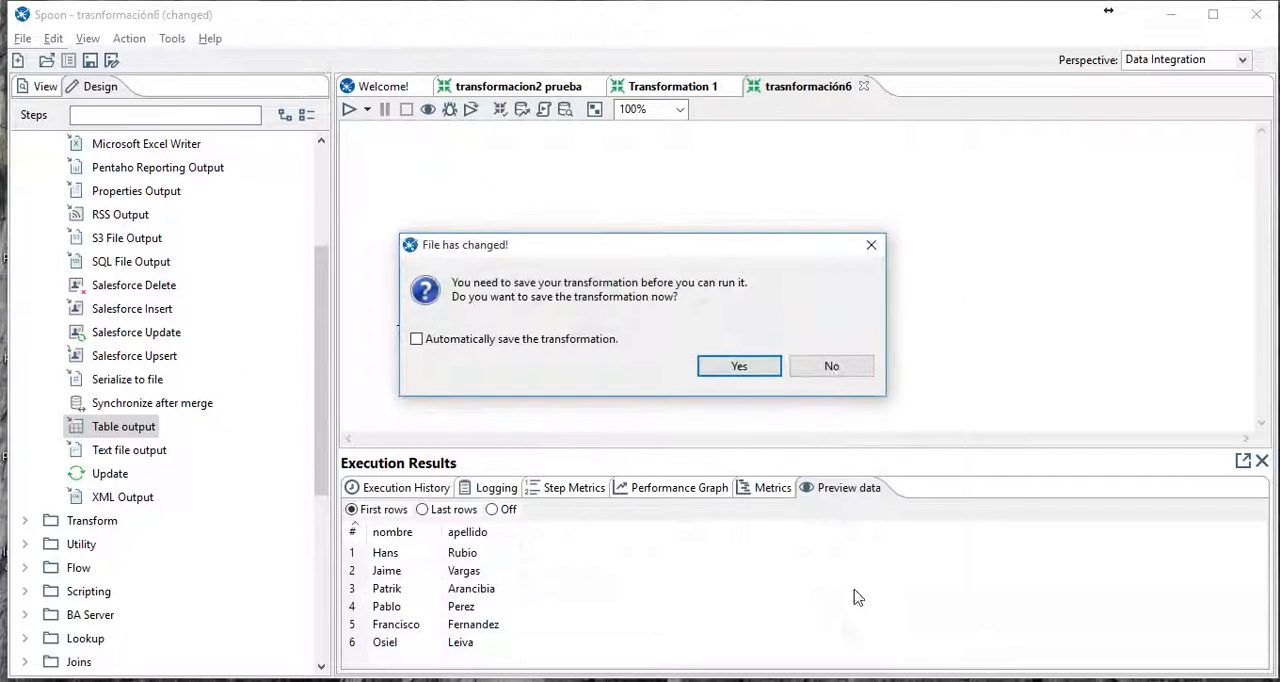
click(762, 369)
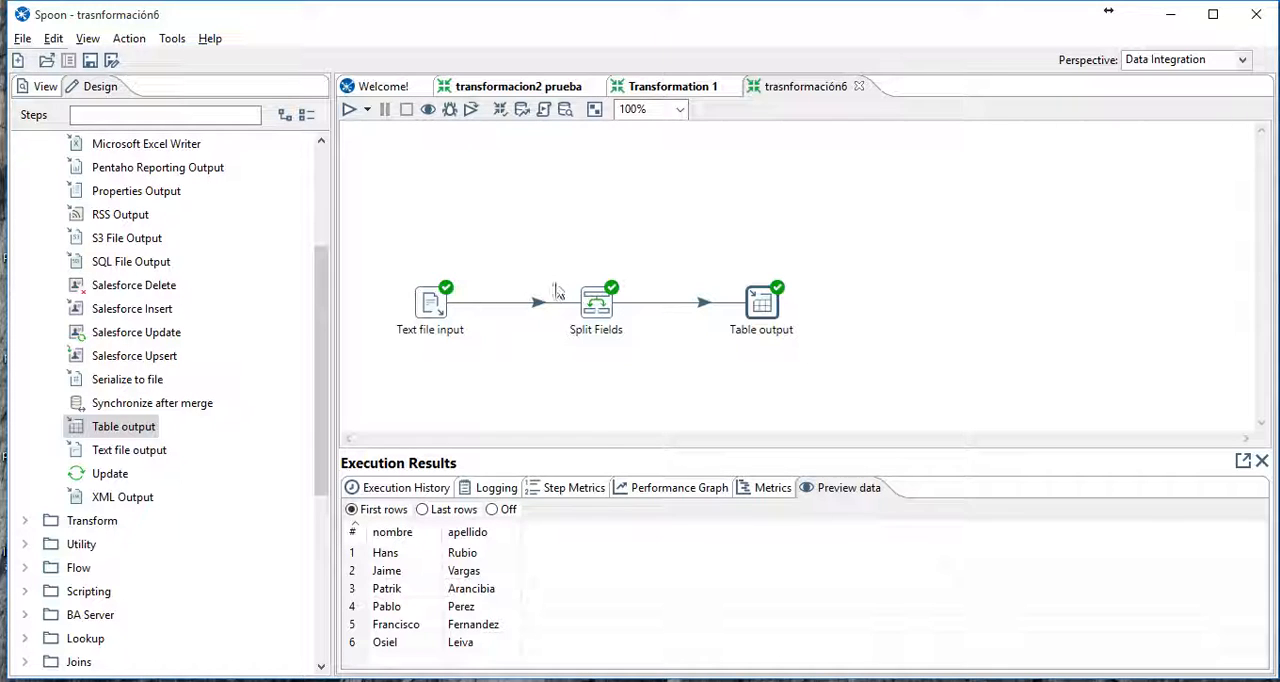
- Examine the execution metrics of the Split Fields and Table output steps
click(586, 490)
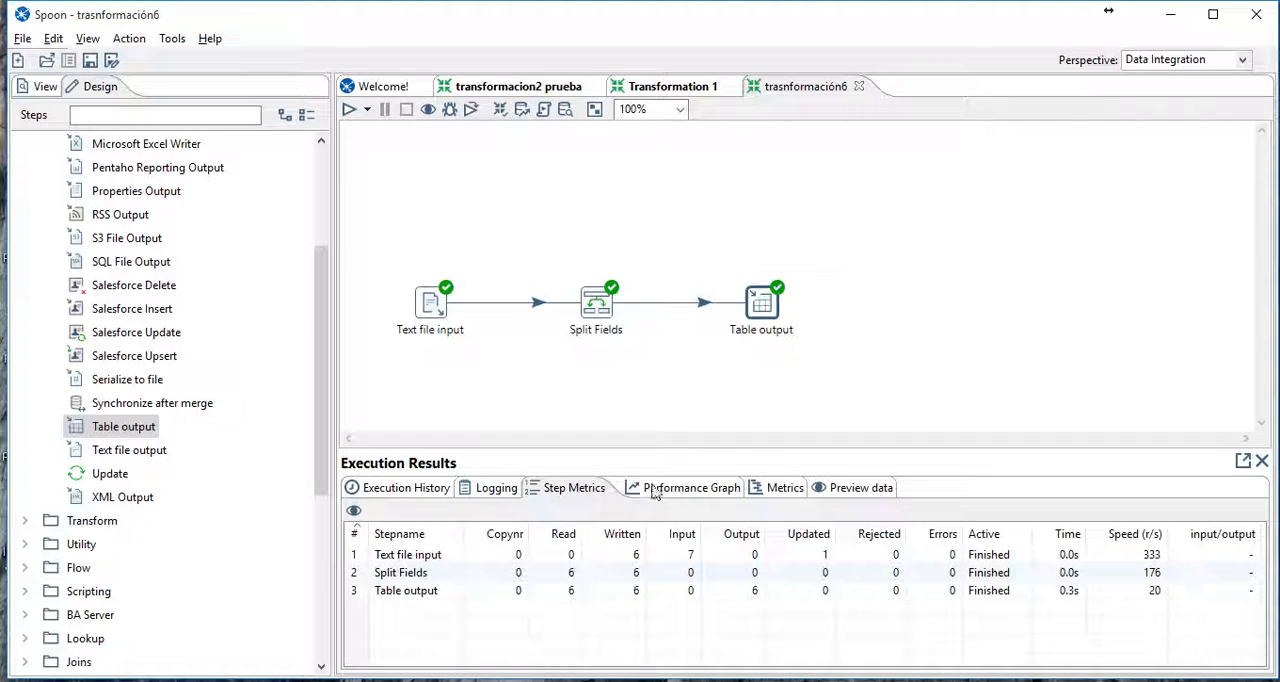
click(421, 578)
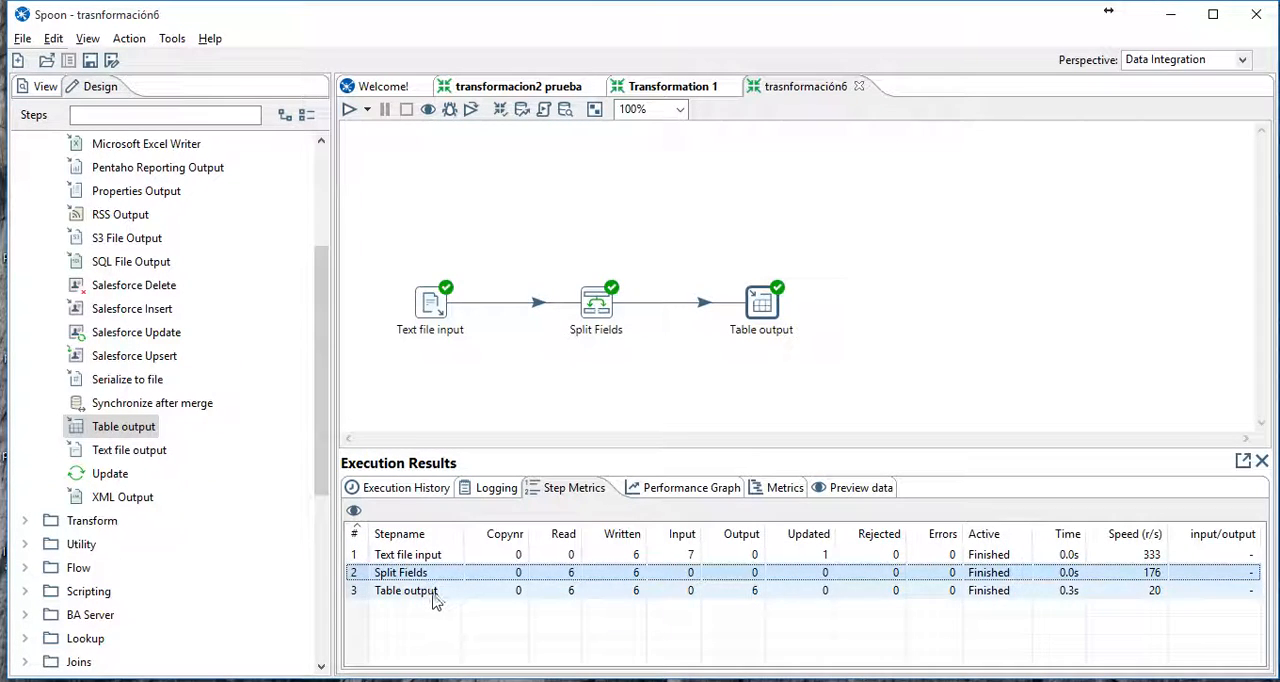
click(444, 594)
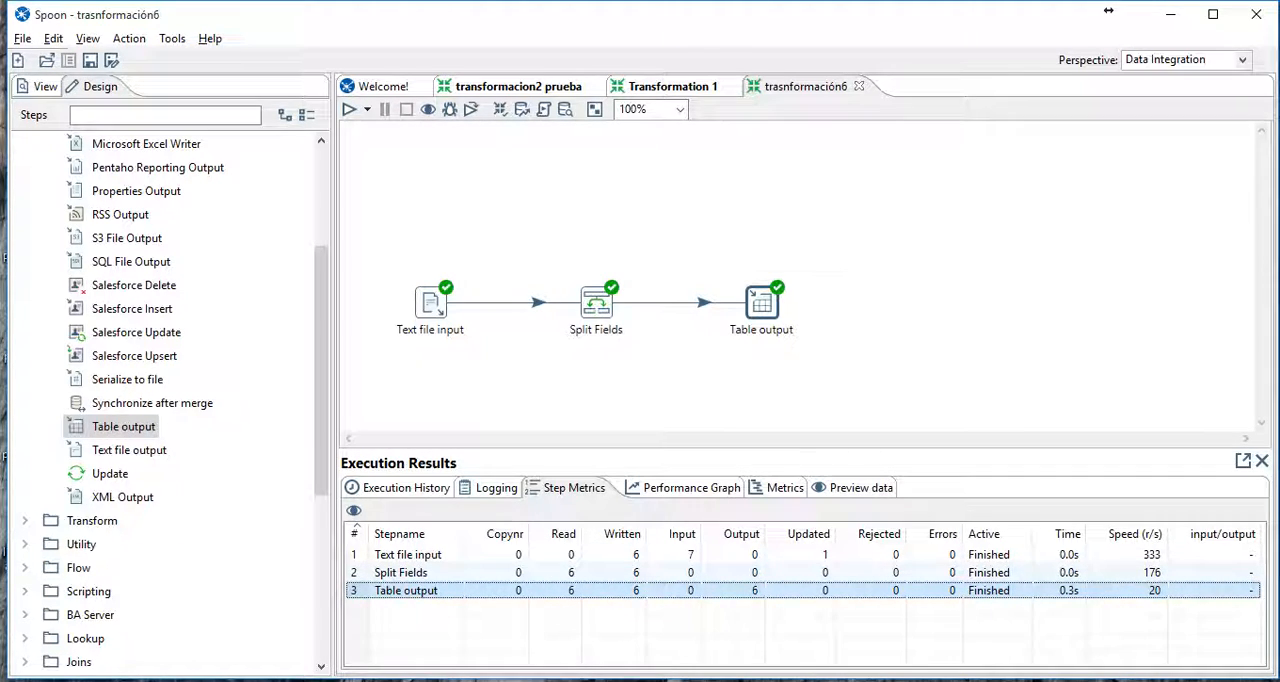
- Switch to phpMyAdmin in Chrome, browse the rows of tabla1, and compare them with the nombres text file in Notepad
click(543, 681)
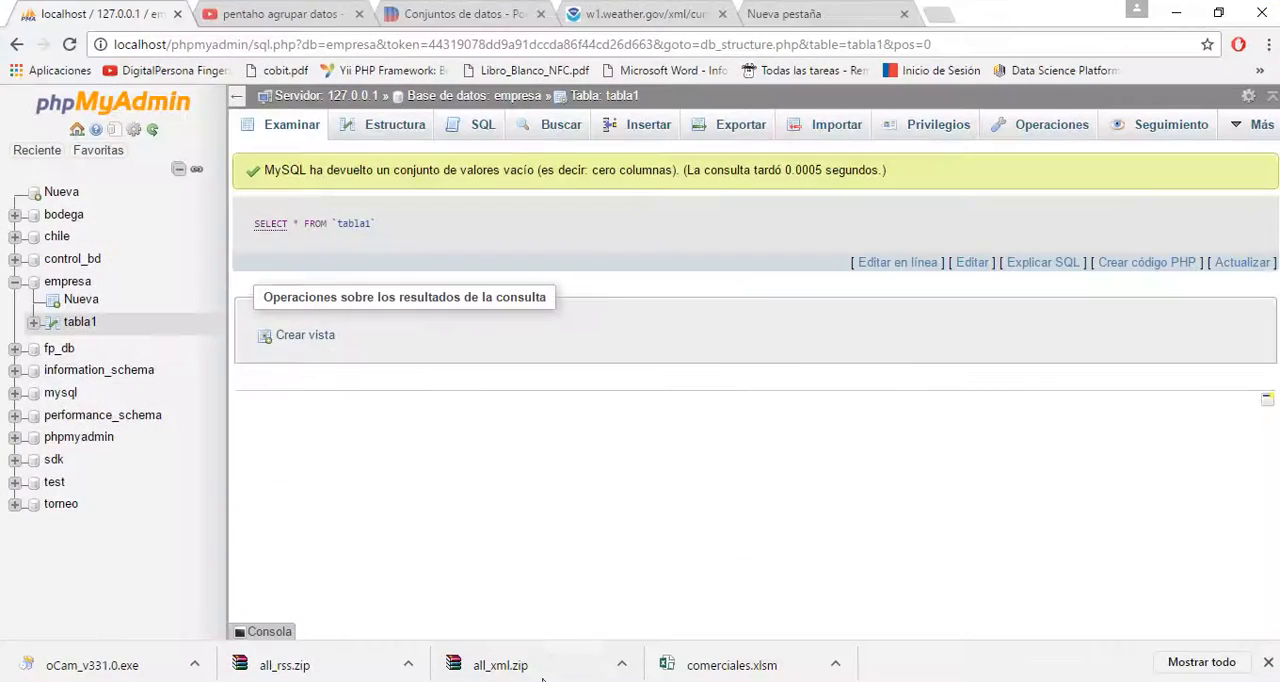
click(295, 131)
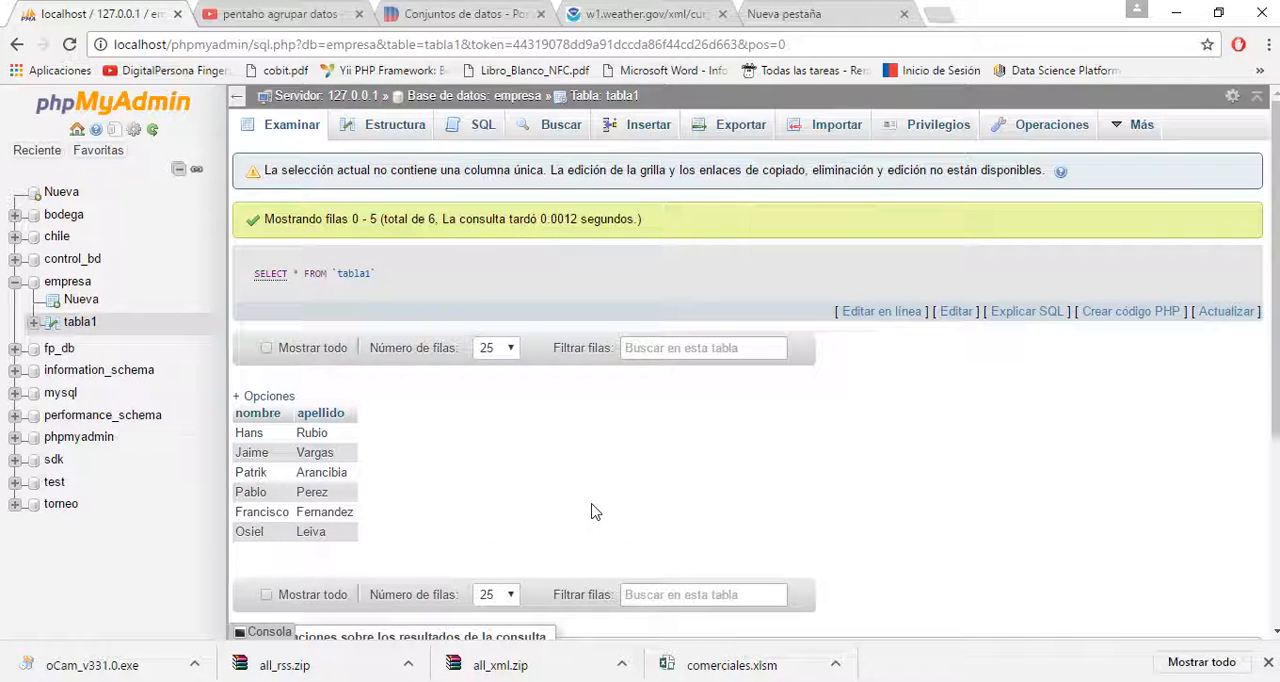
click(885, 681)
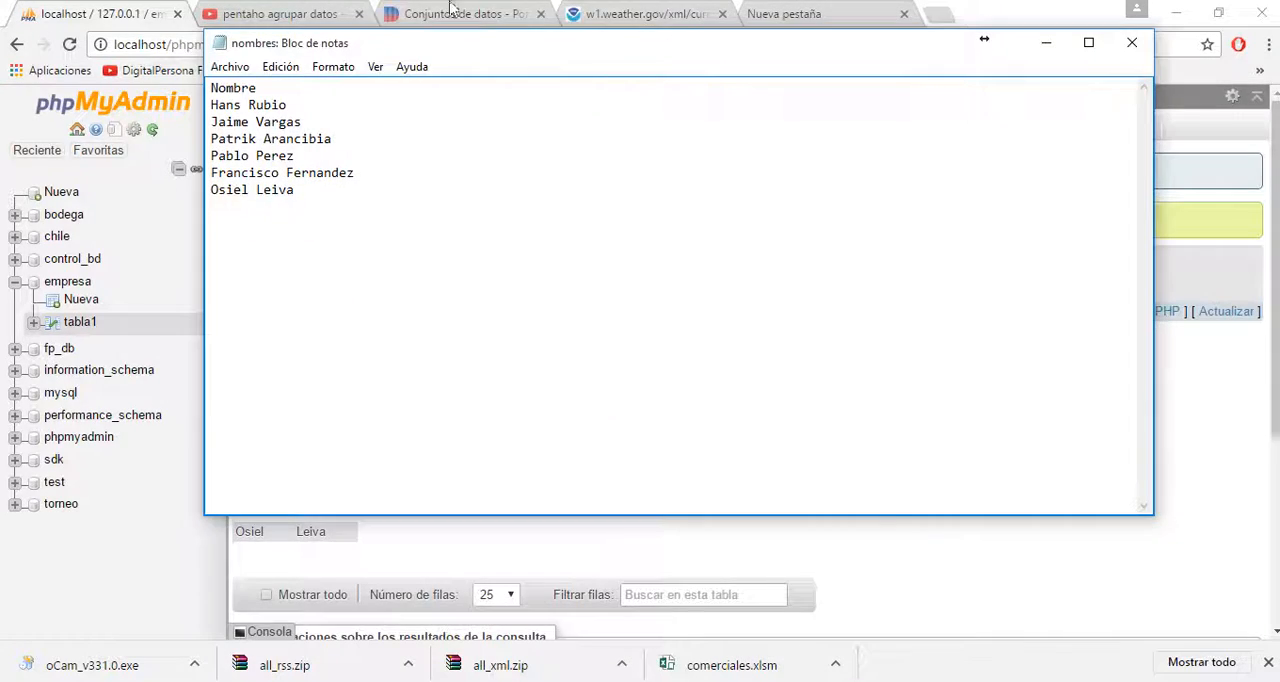
drag(449, 52, 712, 263)
drag(472, 314, 583, 400)
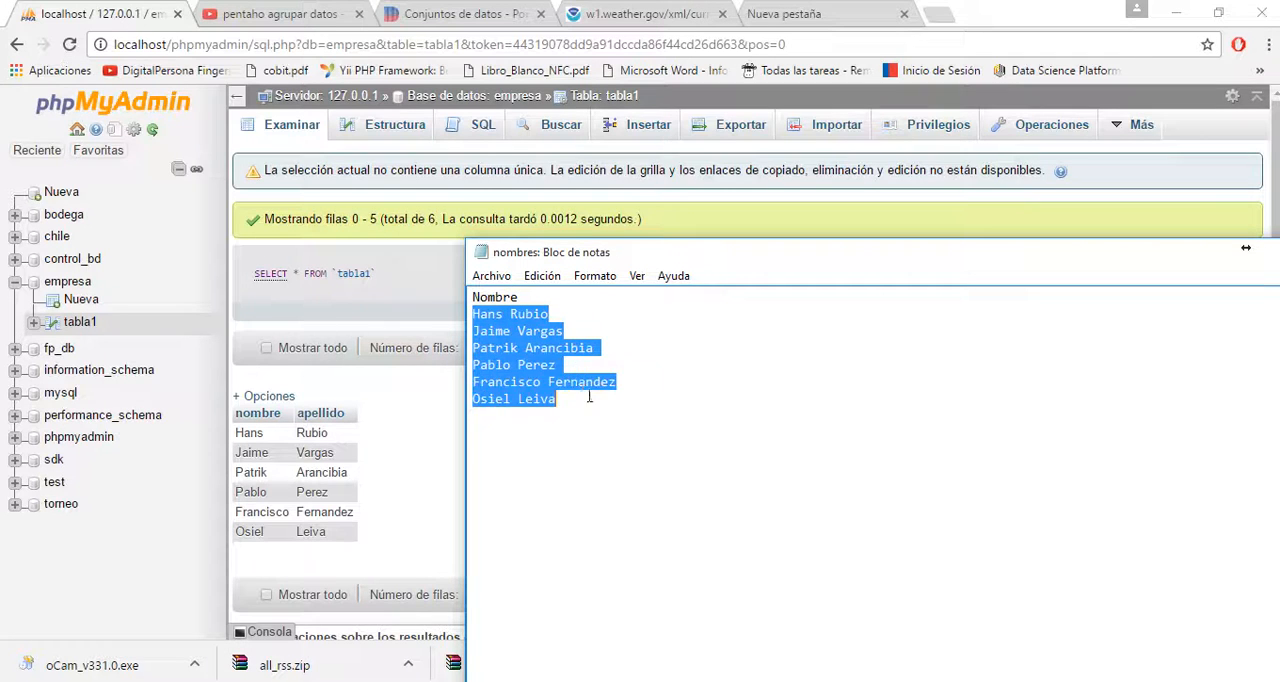
drag(836, 263, 594, 110)
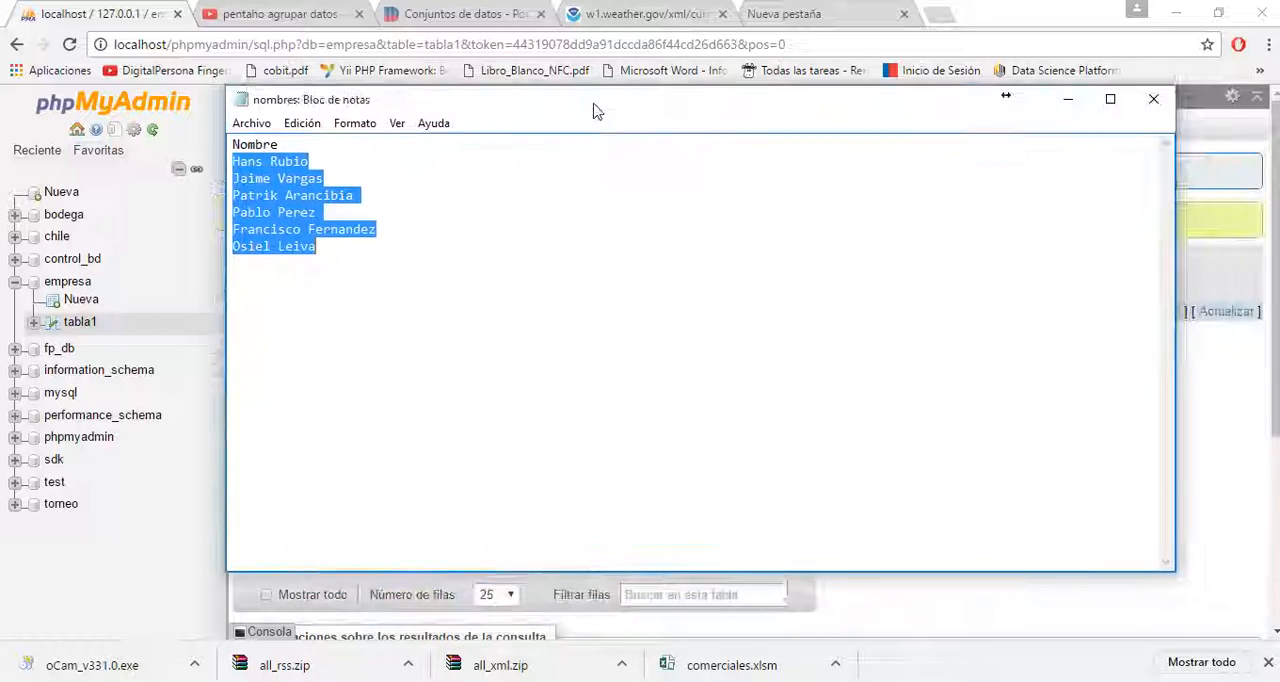
click(1150, 101)
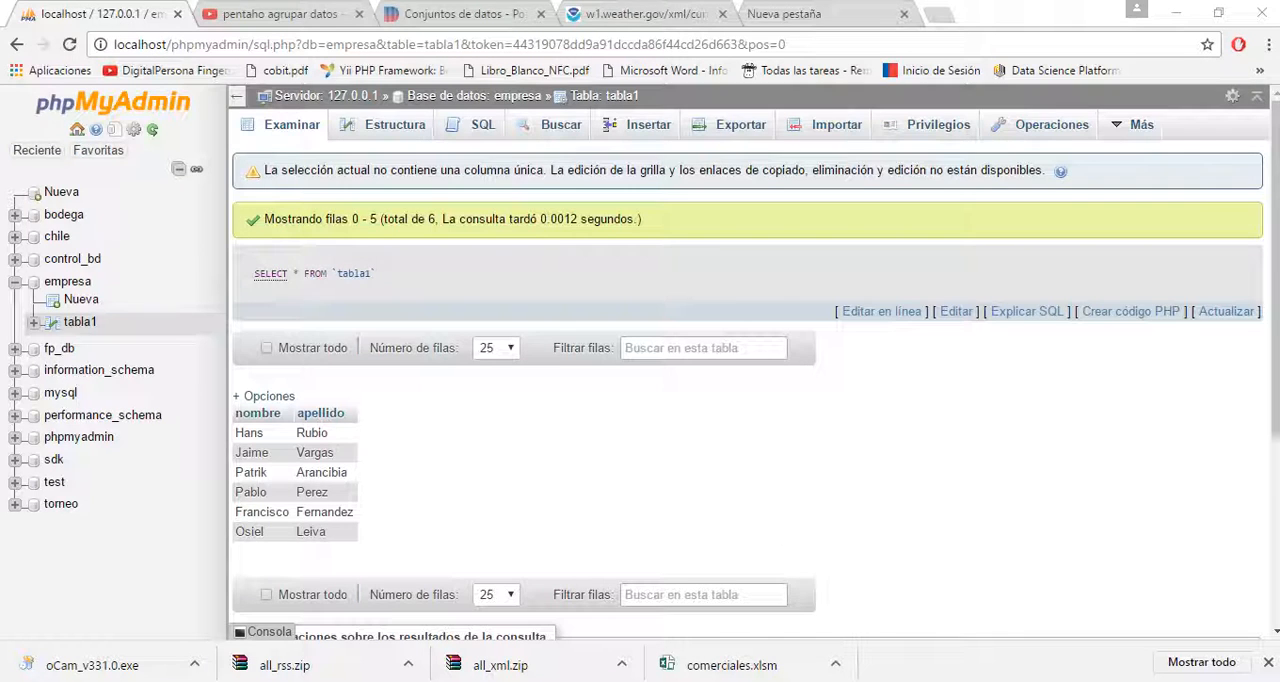
- Switch to the Actividad evaluativa 2 PDF in Foxit Reader and read the requirements for the tabla1 and tabla 2 transformations
click(575, 680)
click(741, 445)
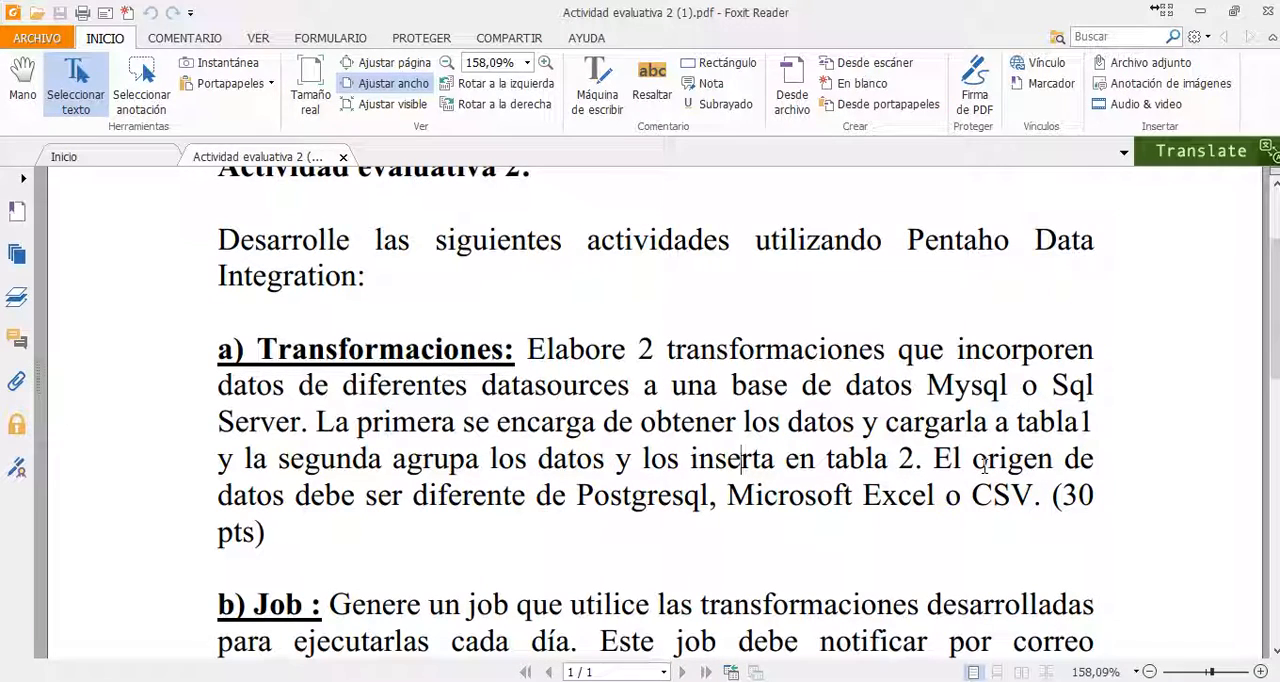
mouse_move(851, 681)
drag(931, 458, 989, 459)
click(921, 420)
drag(890, 421, 1052, 428)
drag(278, 460, 918, 462)
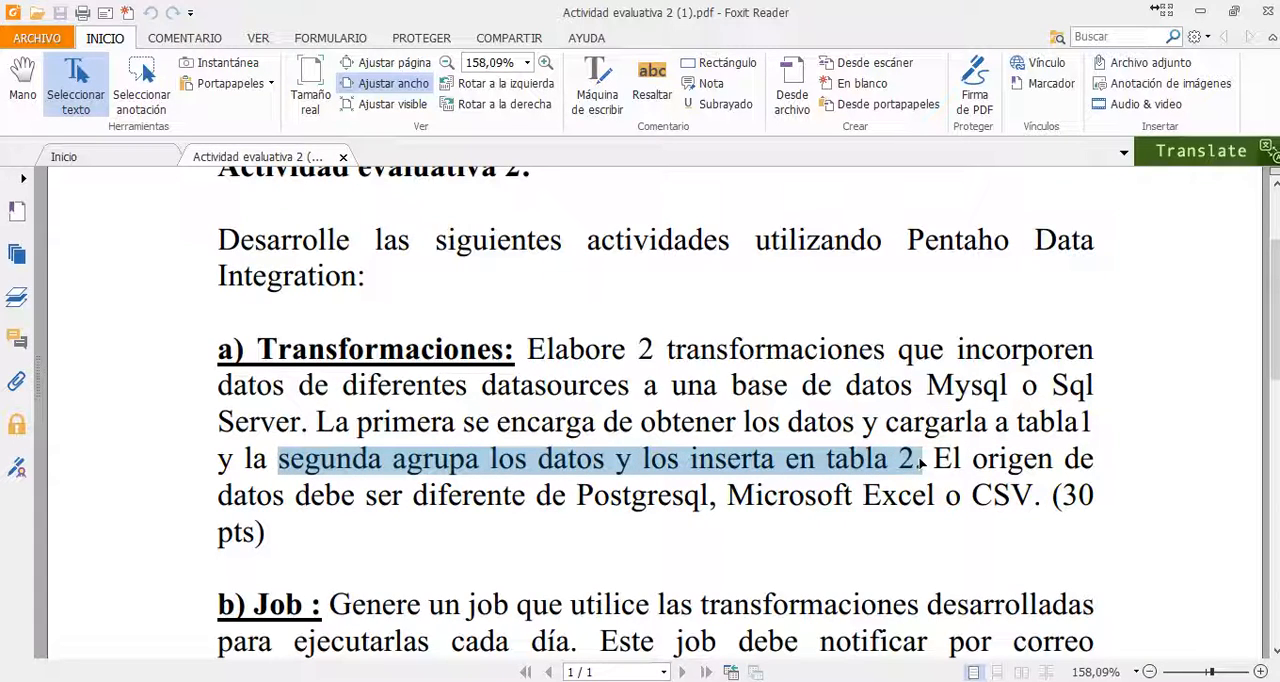
click(1200, 12)
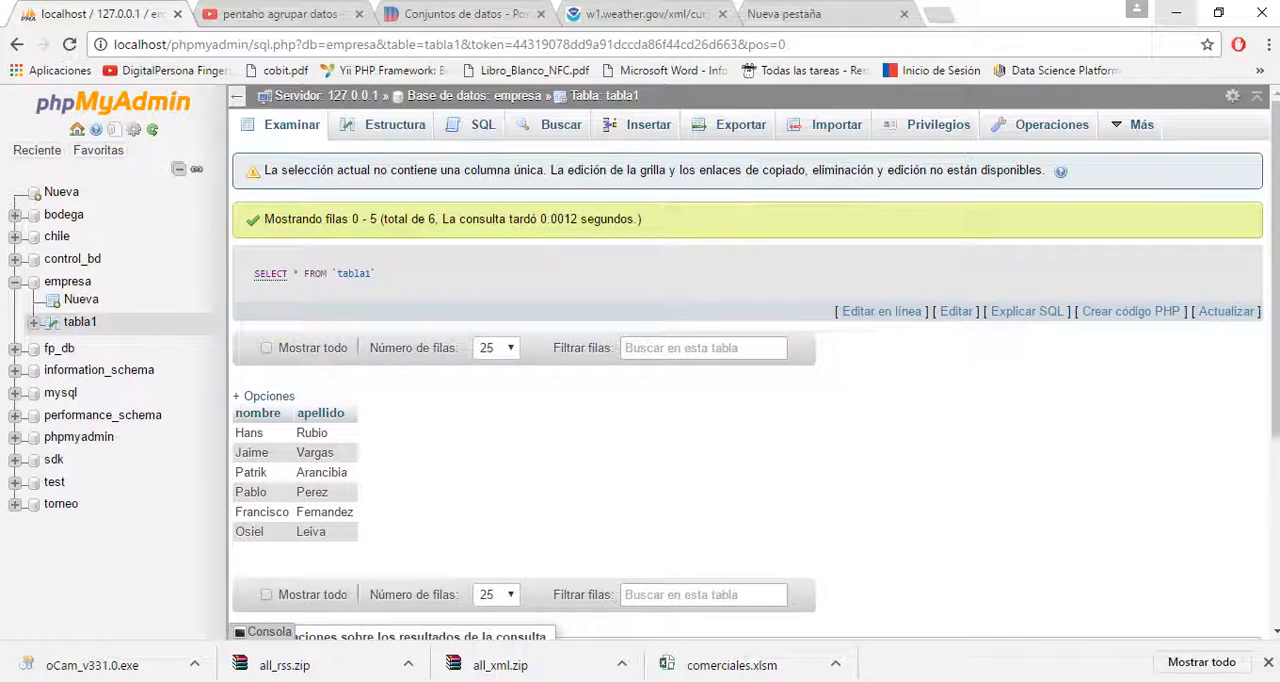
- Switch back to Spoon and create a new blank transformation
click(732, 680)
click(896, 352)
click(40, 86)
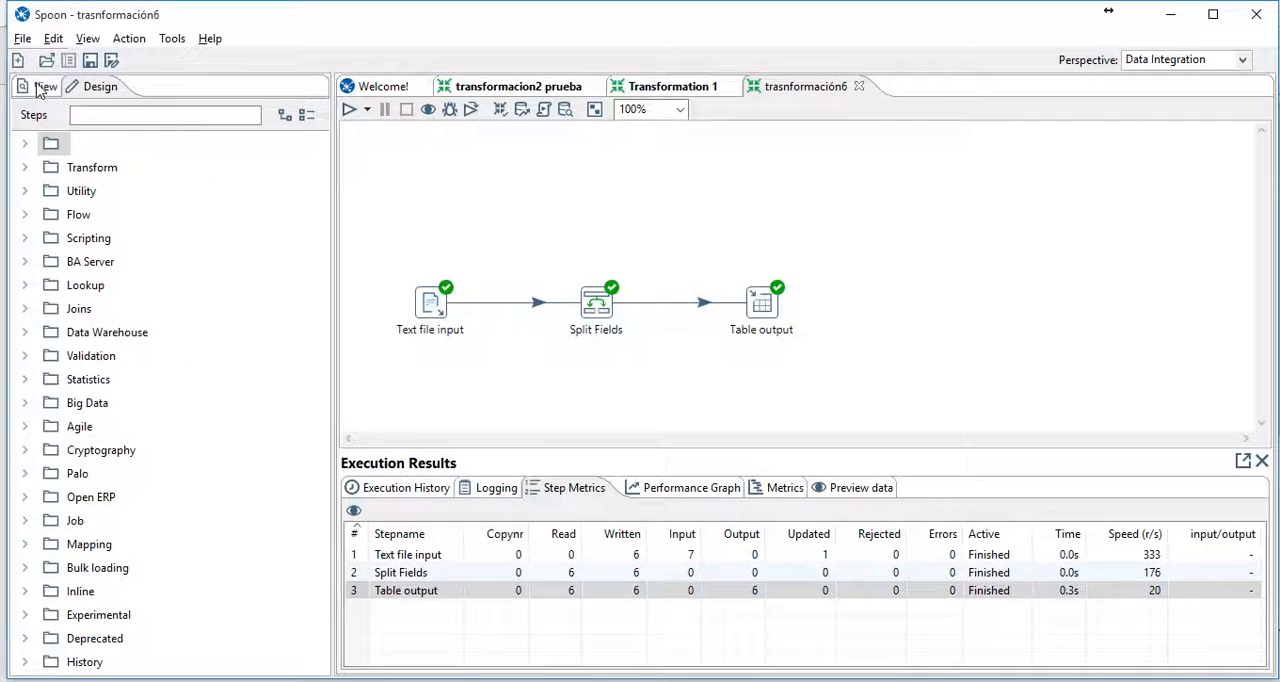
right_click(82, 147)
click(123, 157)
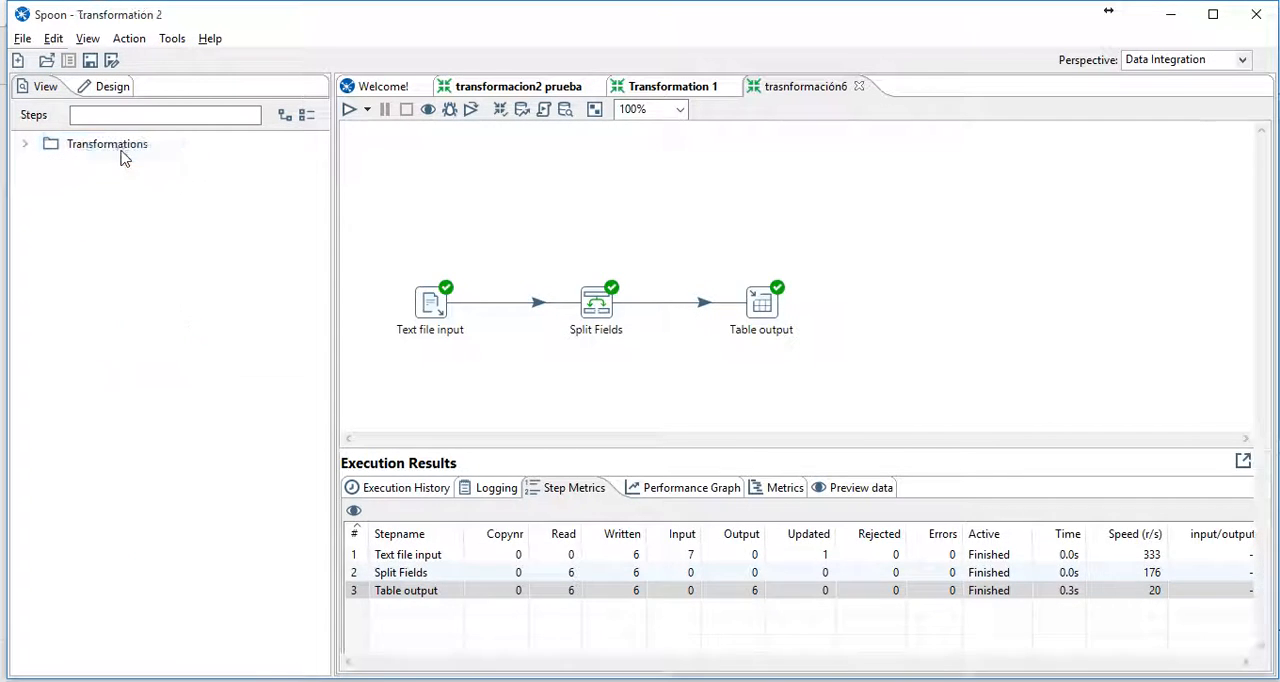
- Add a Table input step to the empty canvas of Transformation 2
click(25, 146)
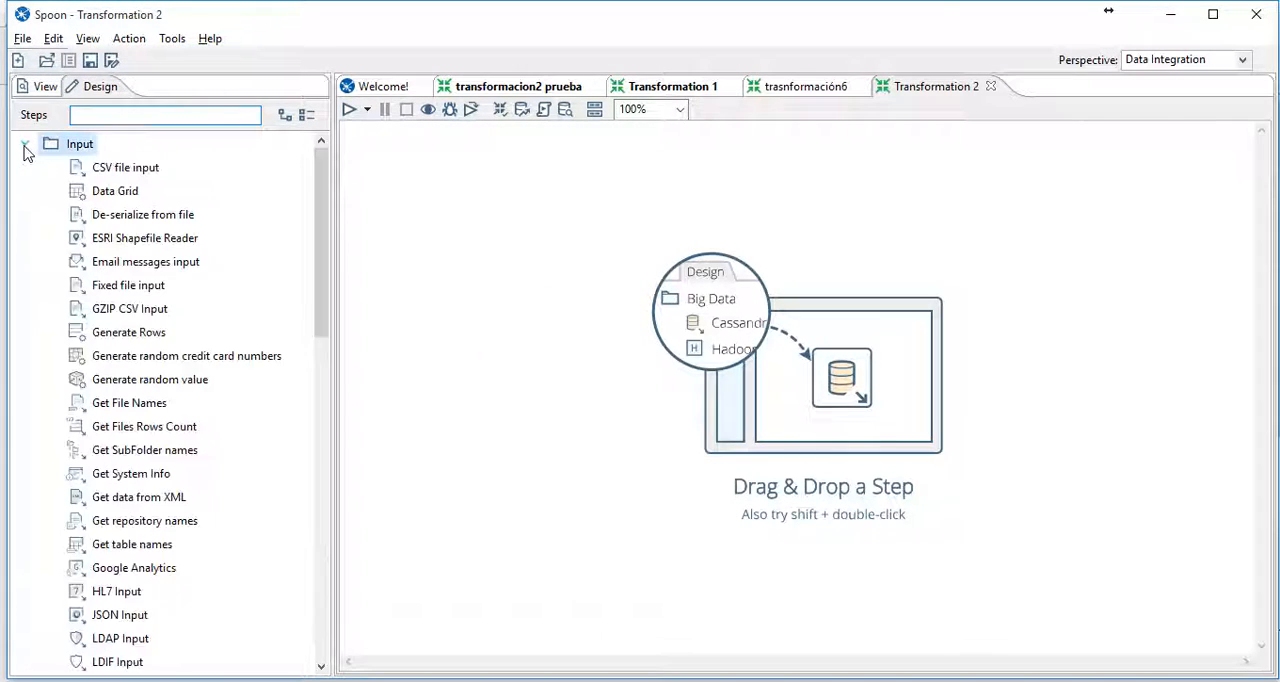
scroll(212, 387, down, 1)
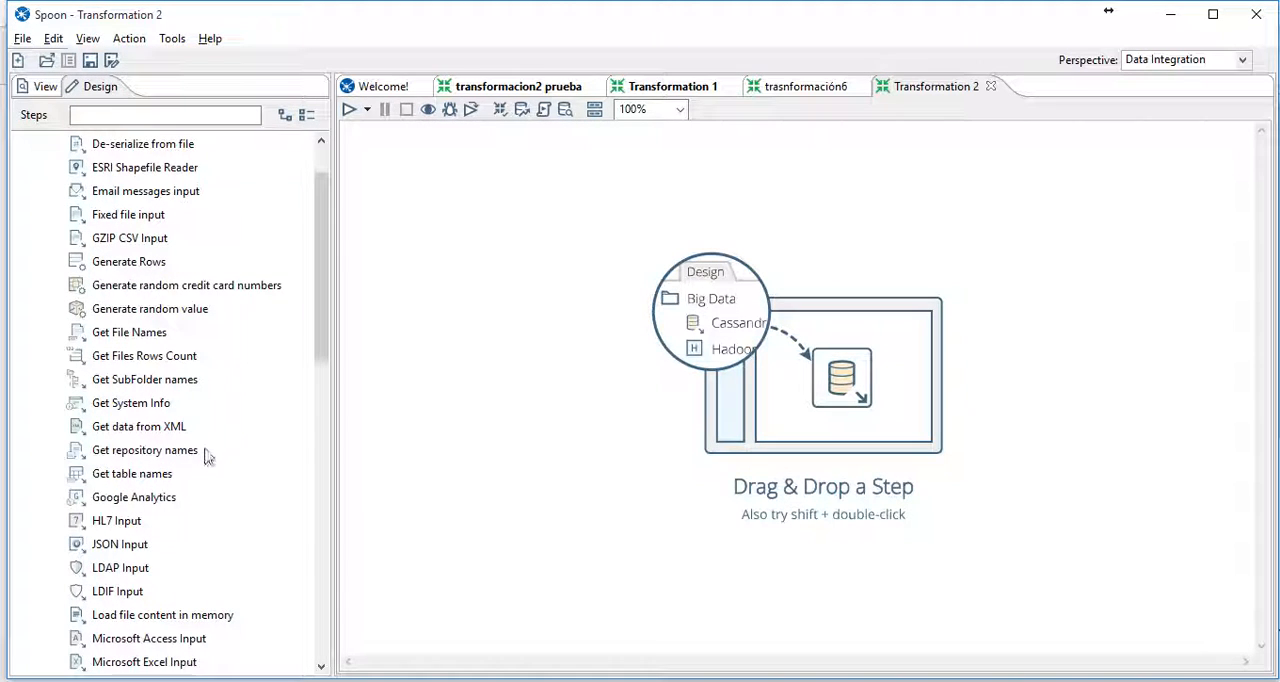
scroll(205, 470, down, 1)
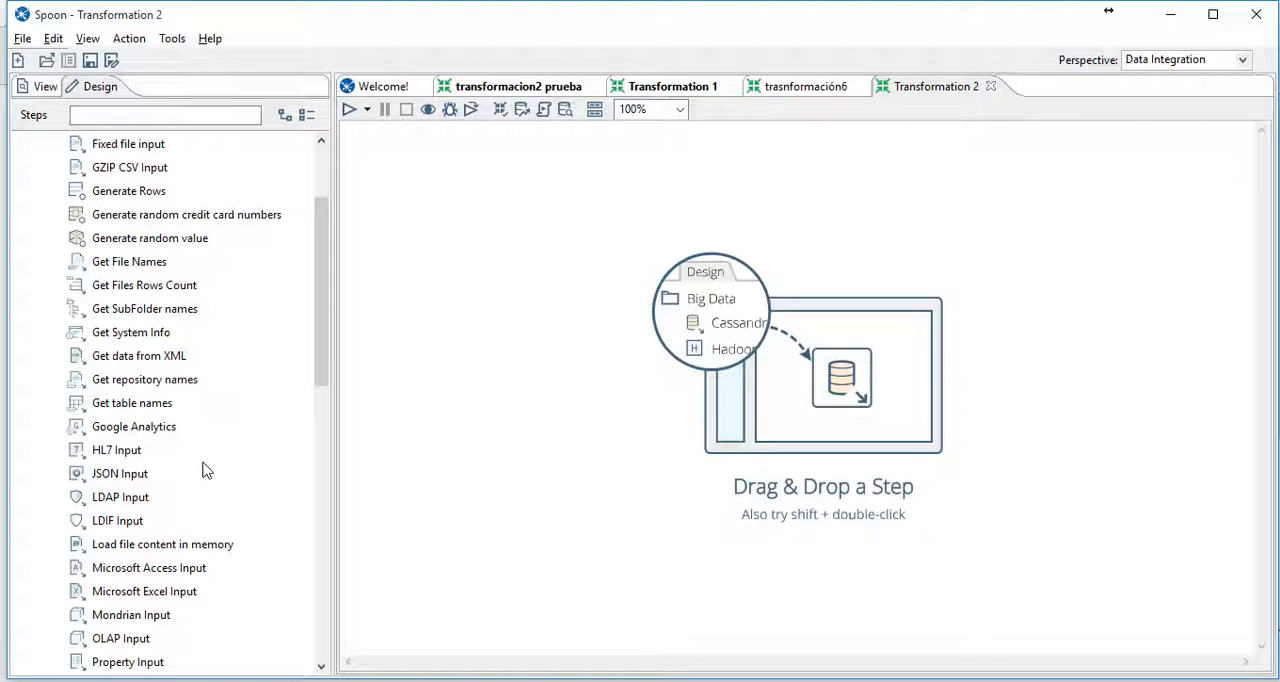
scroll(205, 470, down, 1)
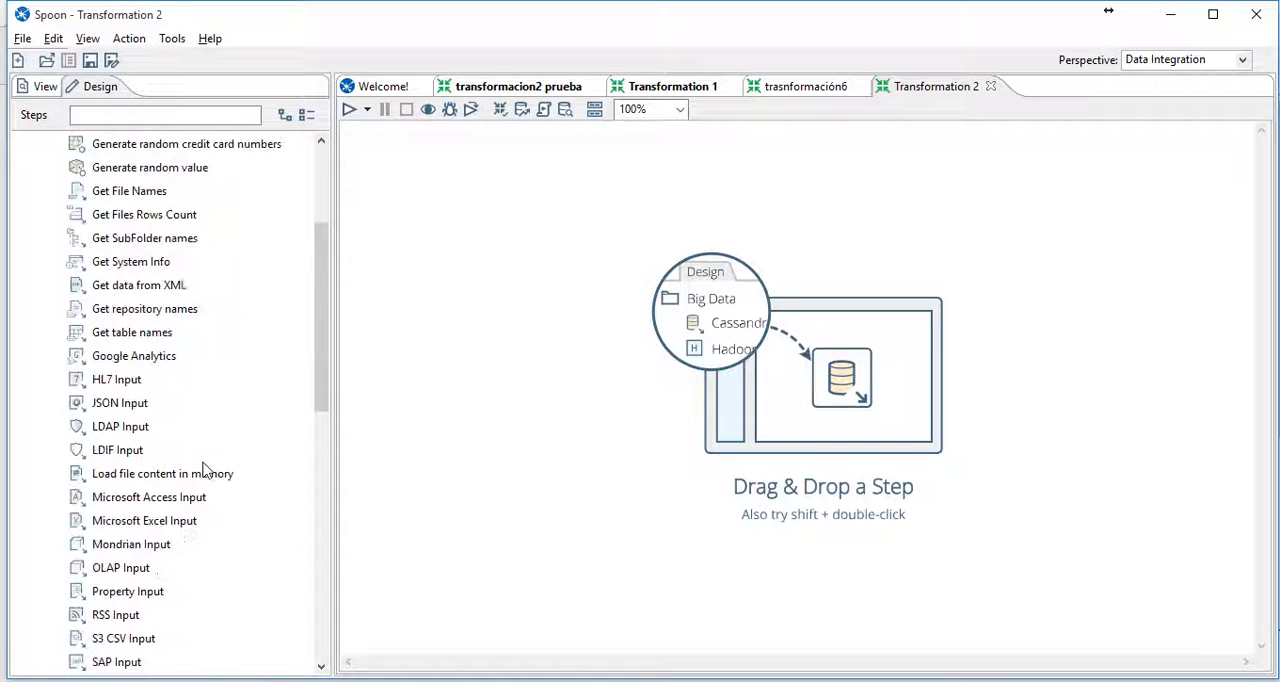
scroll(205, 470, down, 2)
drag(122, 592, 455, 294)
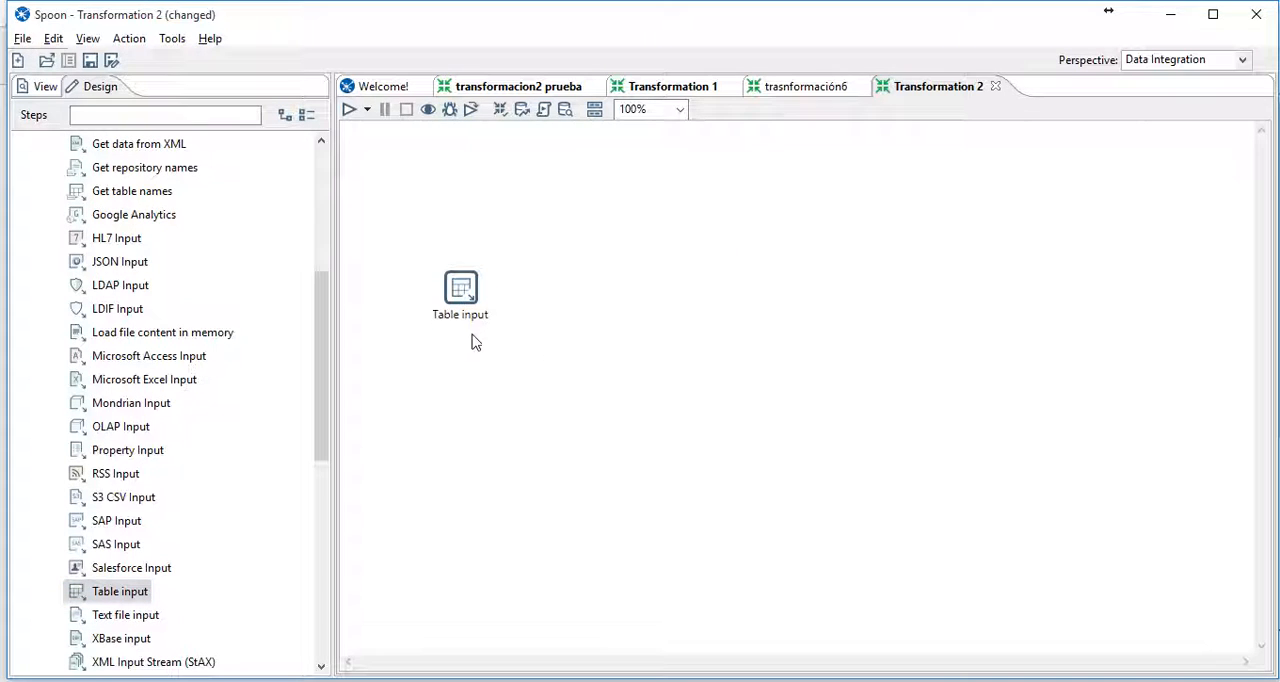
- Open the Table input settings and start a new database connection of type MySQL with Native (JDBC) access
double_click(468, 286)
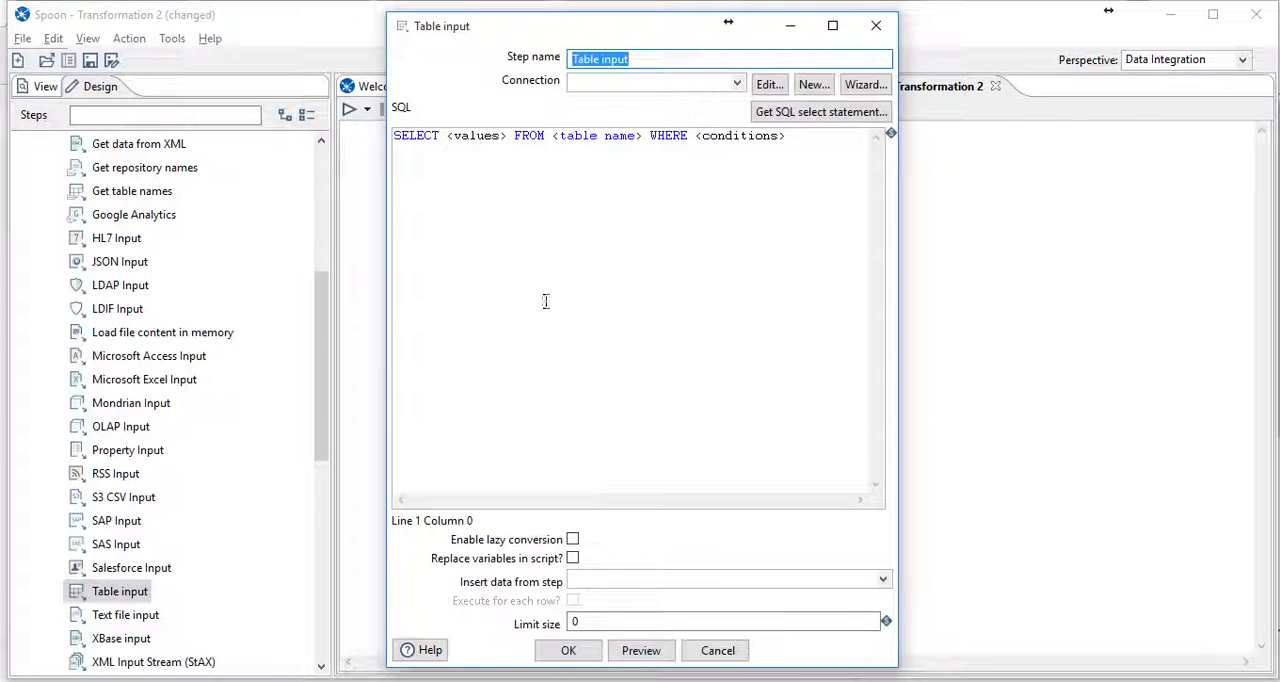
click(737, 84)
click(737, 86)
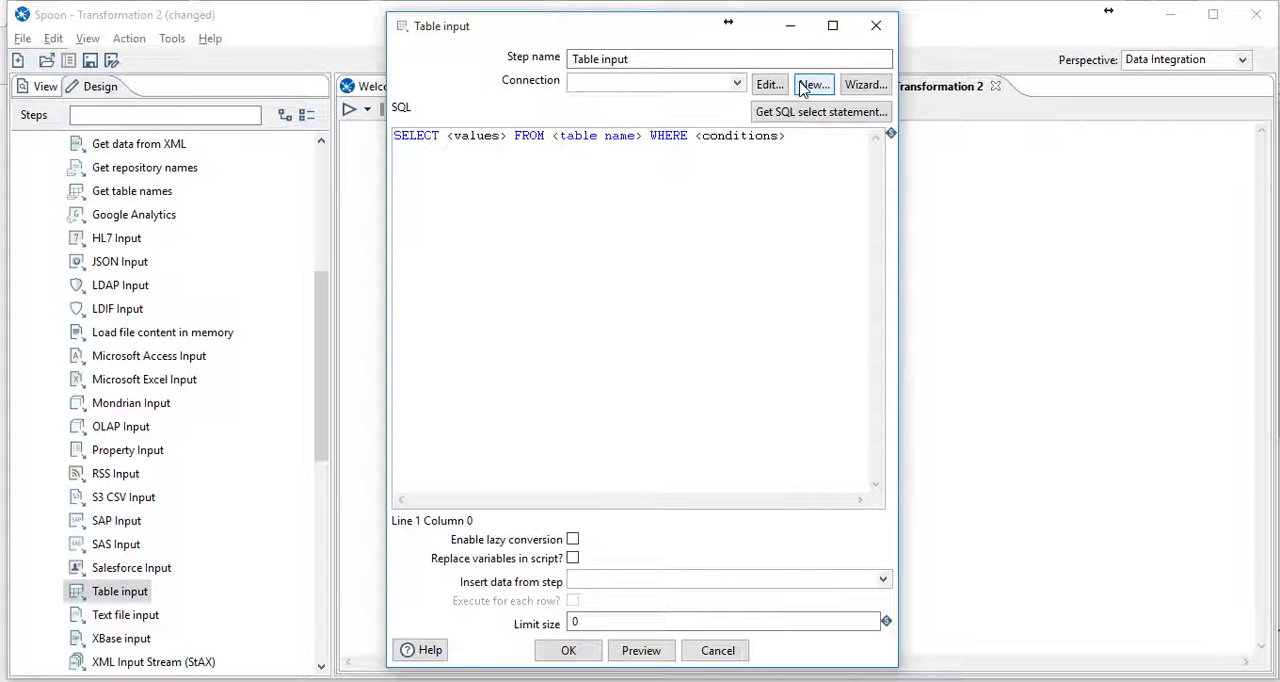
click(808, 88)
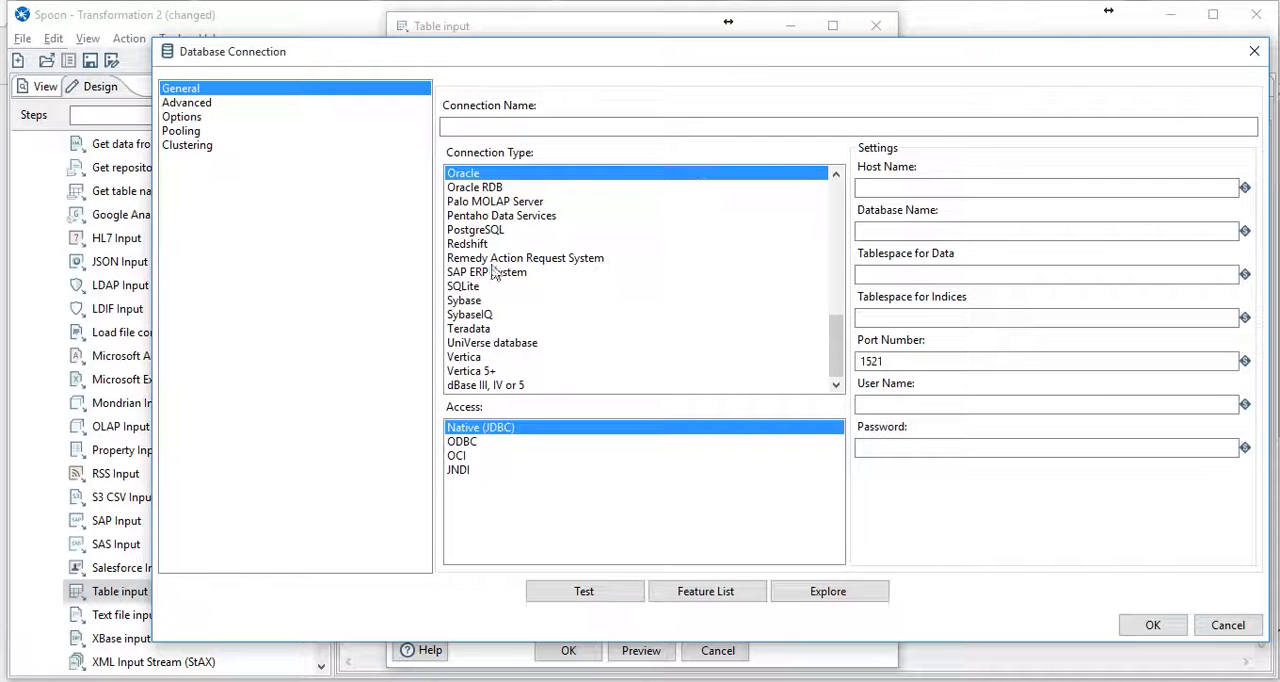
click(515, 316)
scroll(516, 318, up, 4)
click(470, 272)
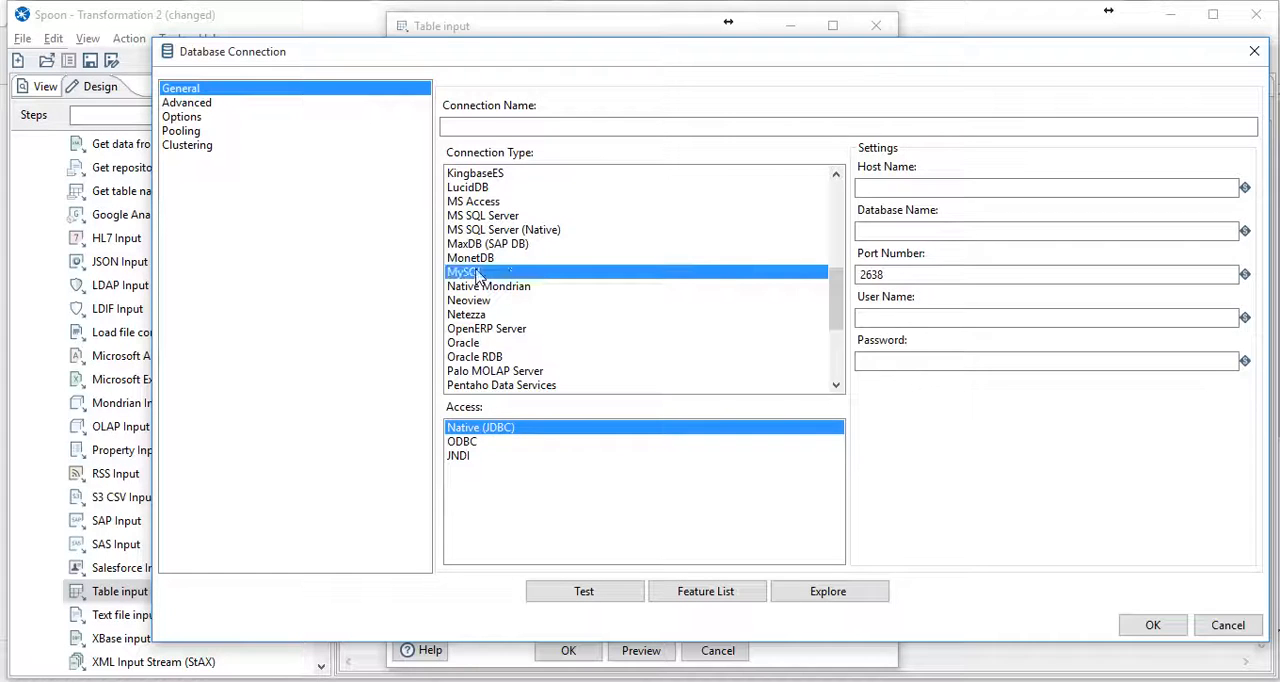
- Set the connection's host to localhost, its database to empresa and its user name to root
click(862, 188)
text(lo)
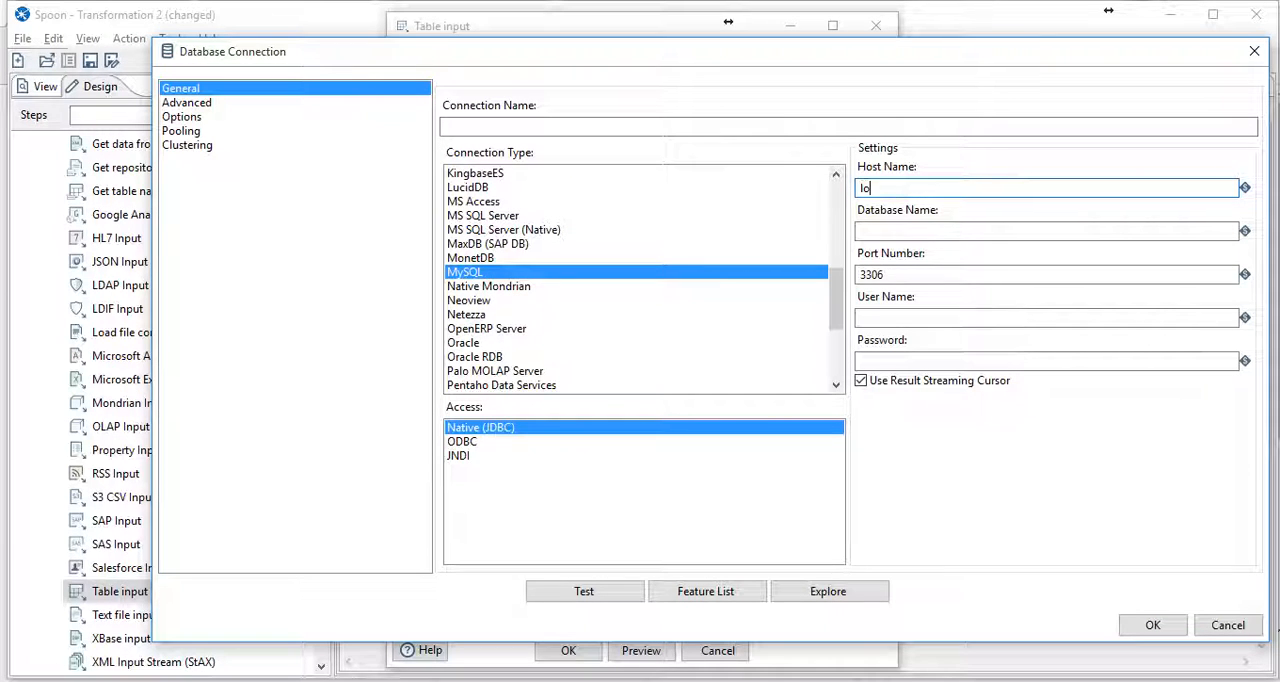
text(calhost)
click(980, 231)
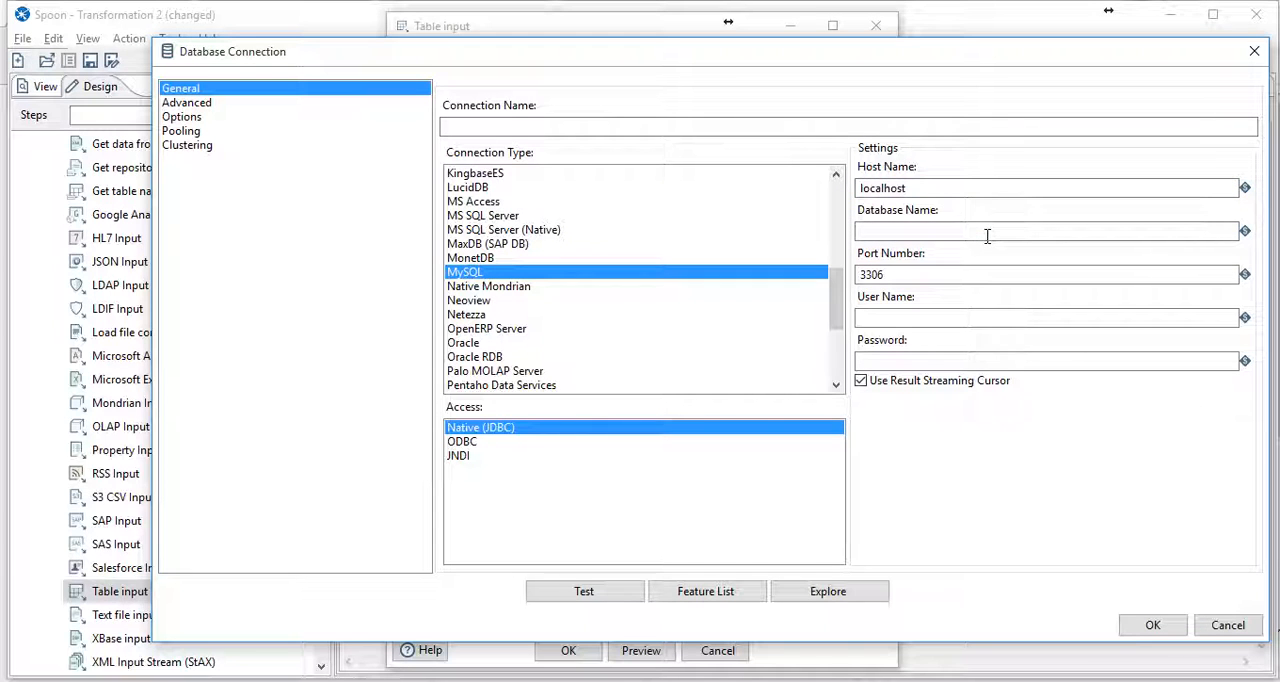
text(empresa)
click(1007, 318)
text(root)
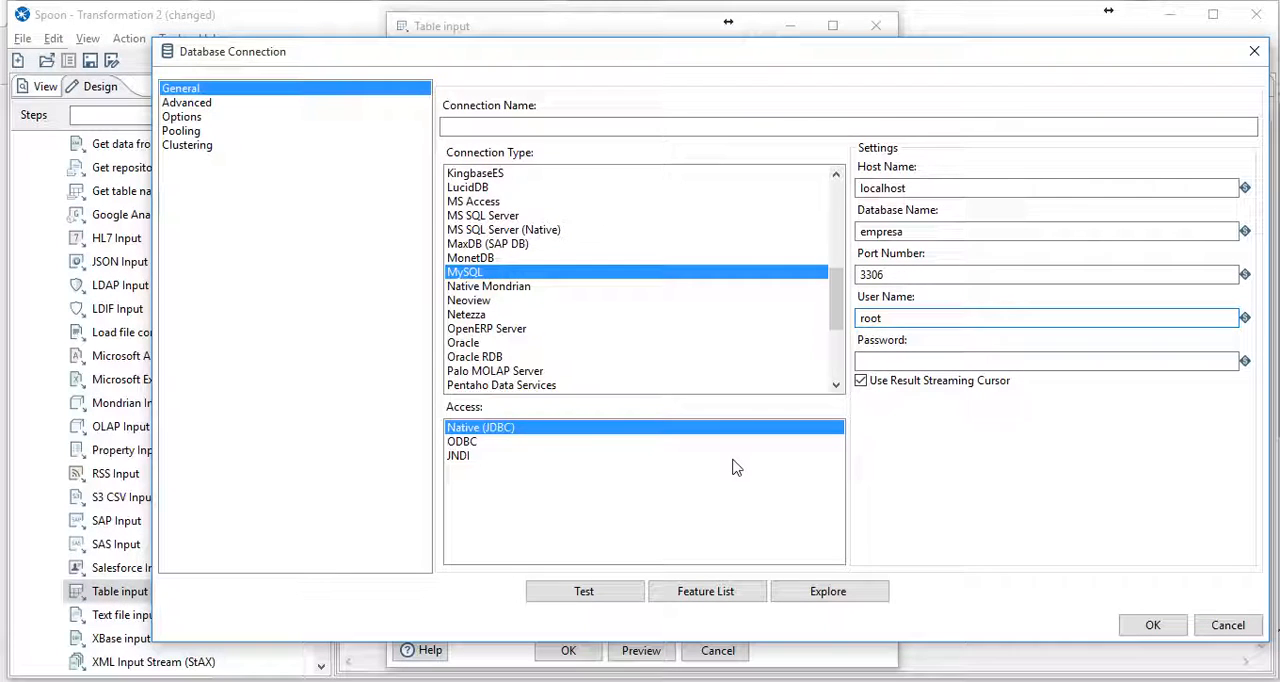
- Name the connection mysqllocal, test it, and accept it for the Table input step
click(587, 596)
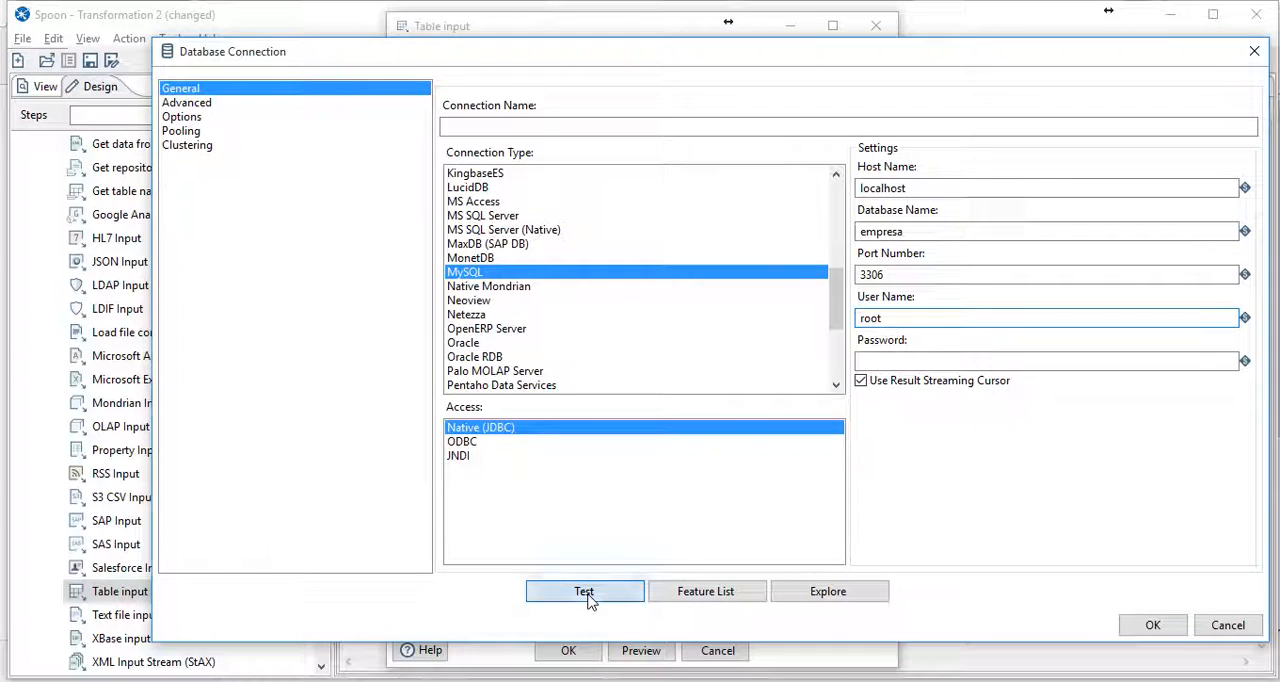
click(268, 216)
click(500, 125)
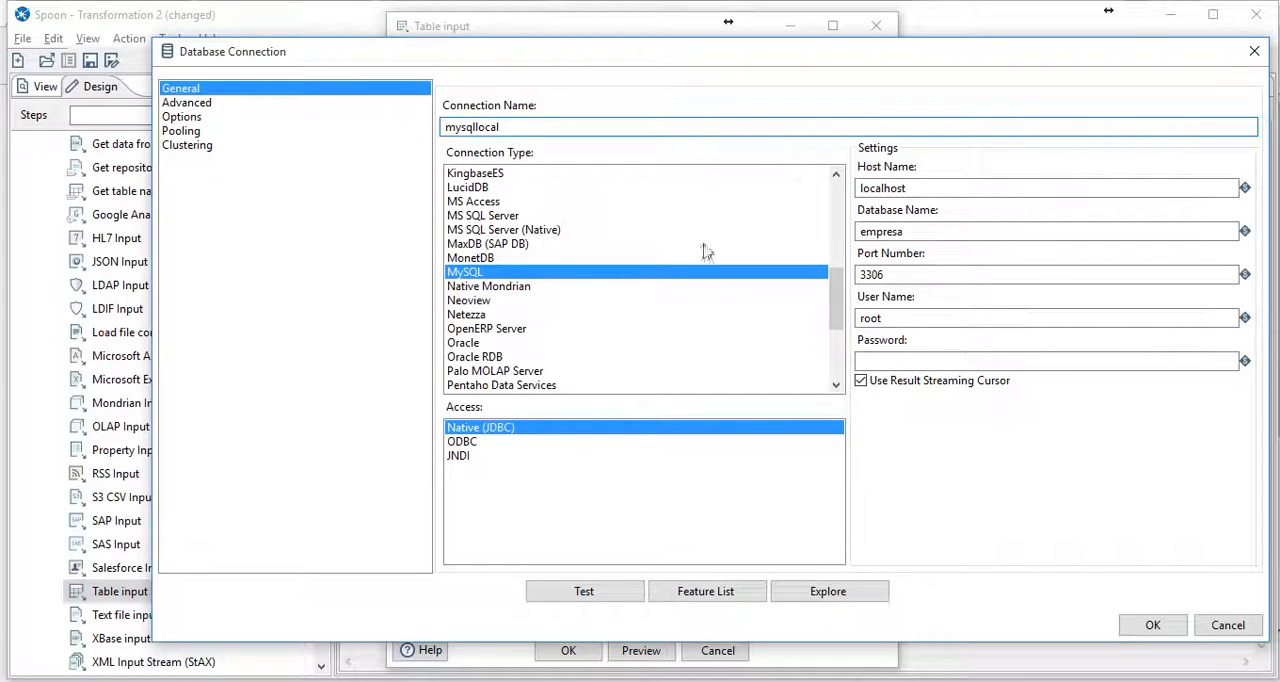
click(605, 595)
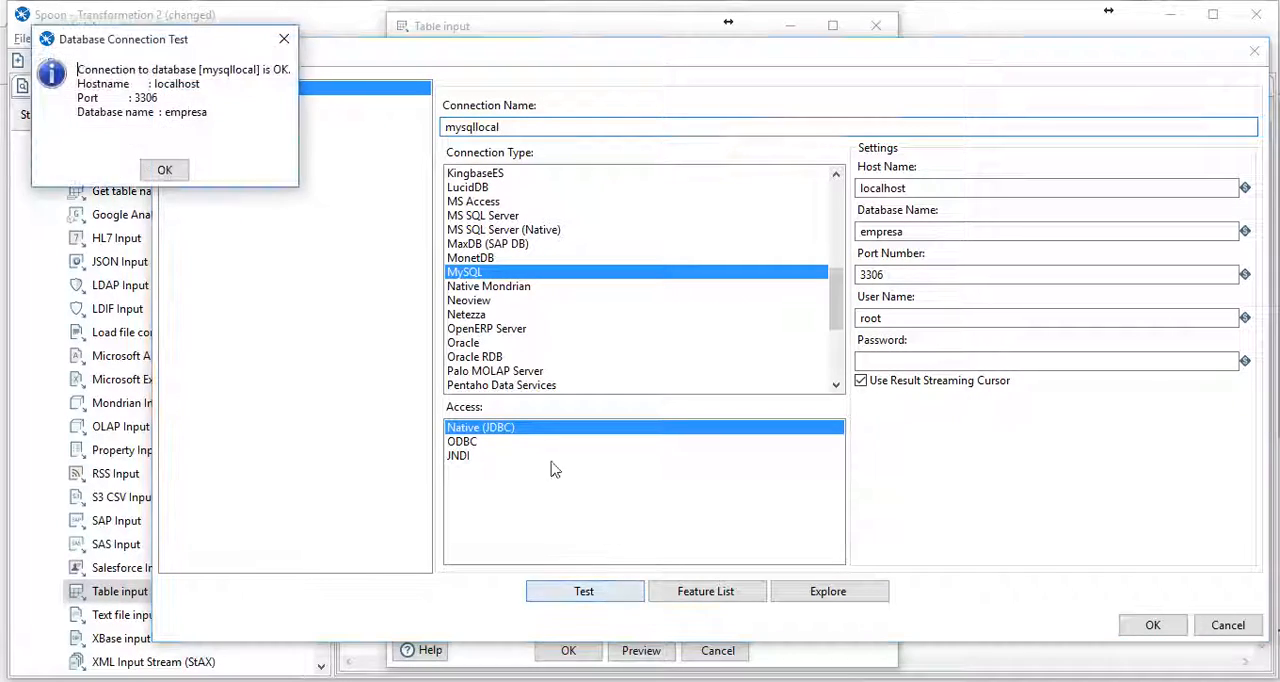
click(164, 170)
click(1152, 625)
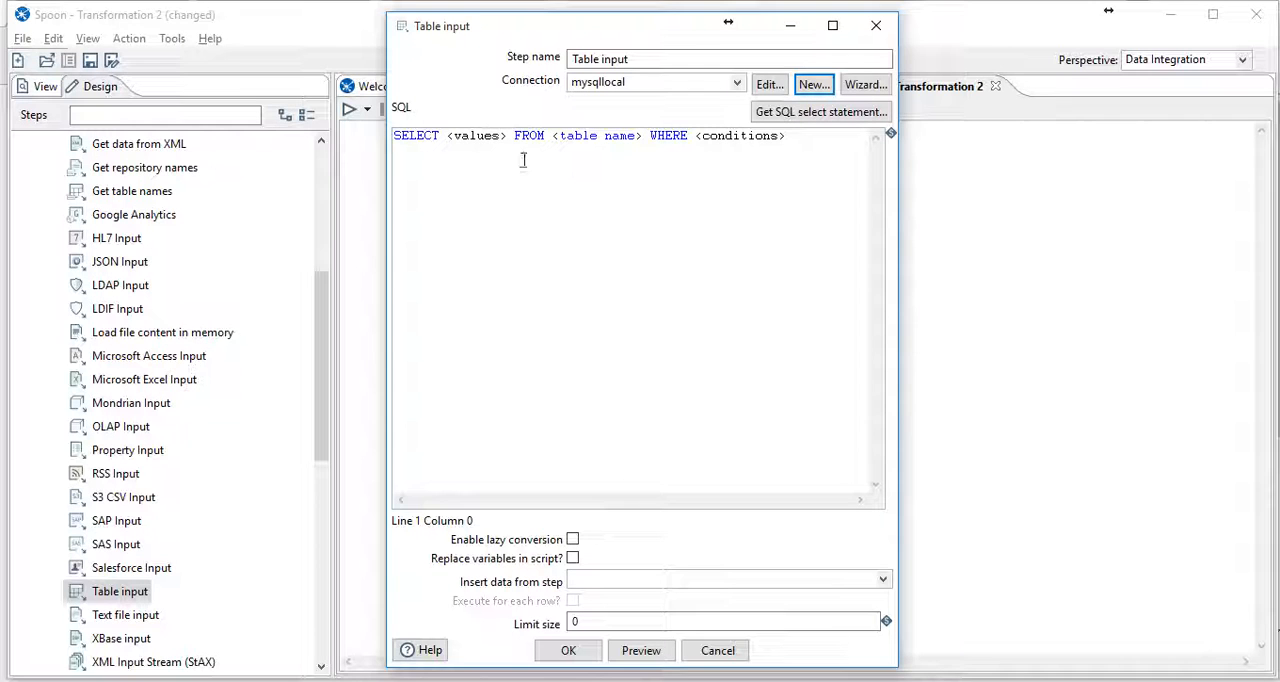
- Generate the SQL select statement from tabla1 of mysqllocal, including the field names nombre and apellido
double_click(477, 137)
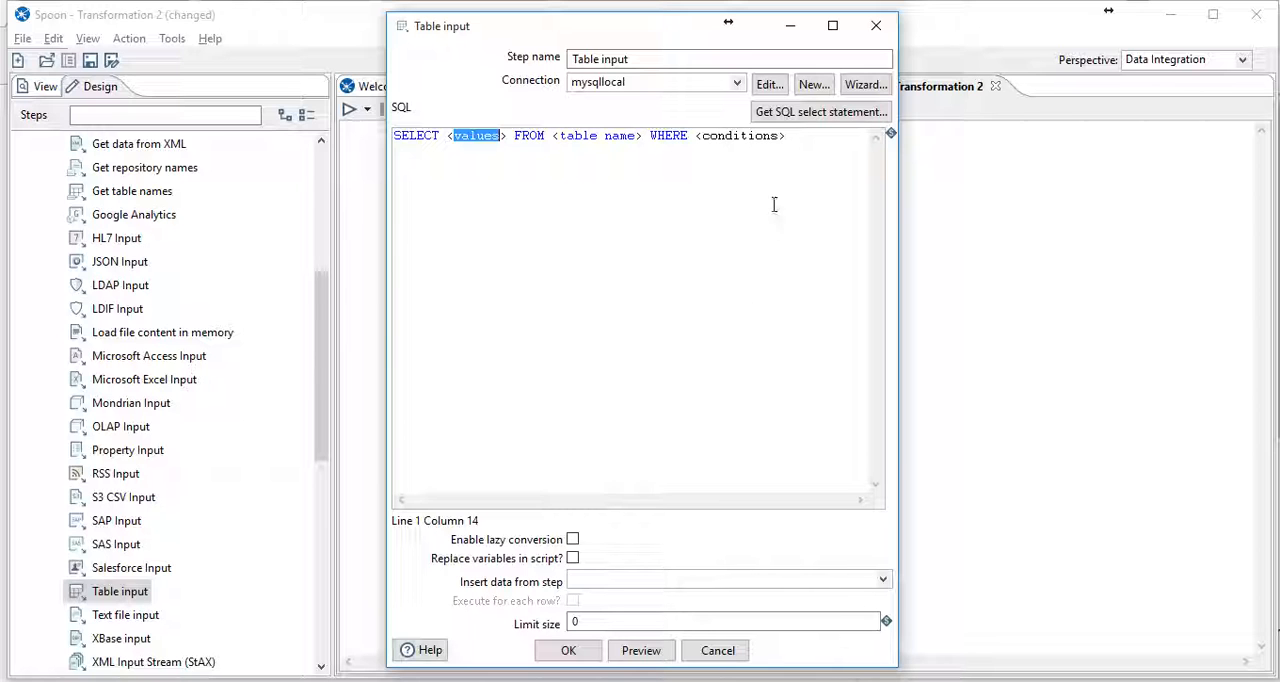
click(822, 112)
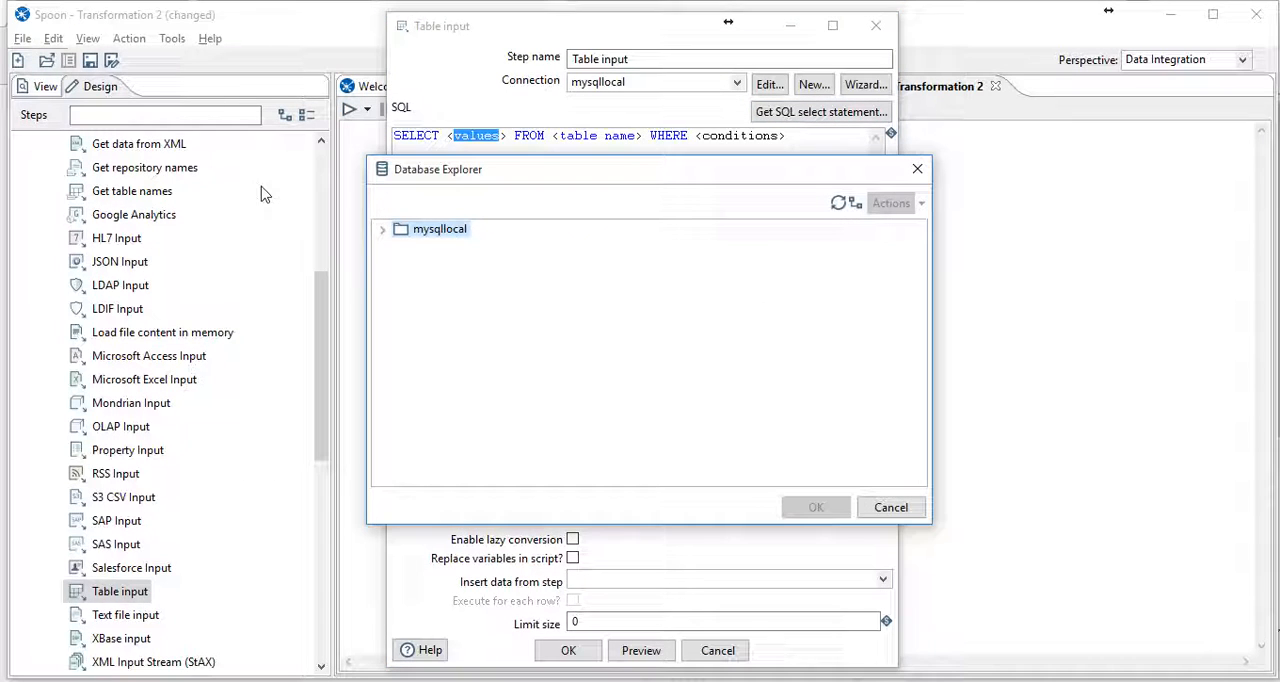
click(378, 232)
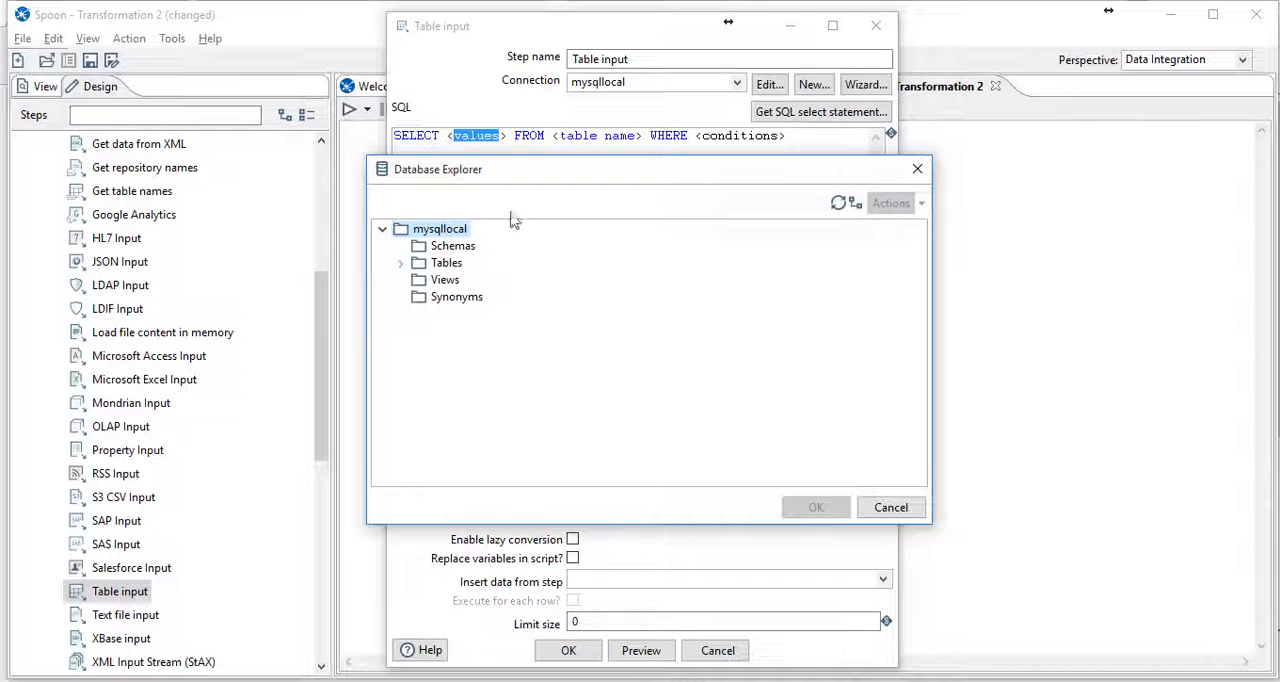
drag(770, 186, 971, 276)
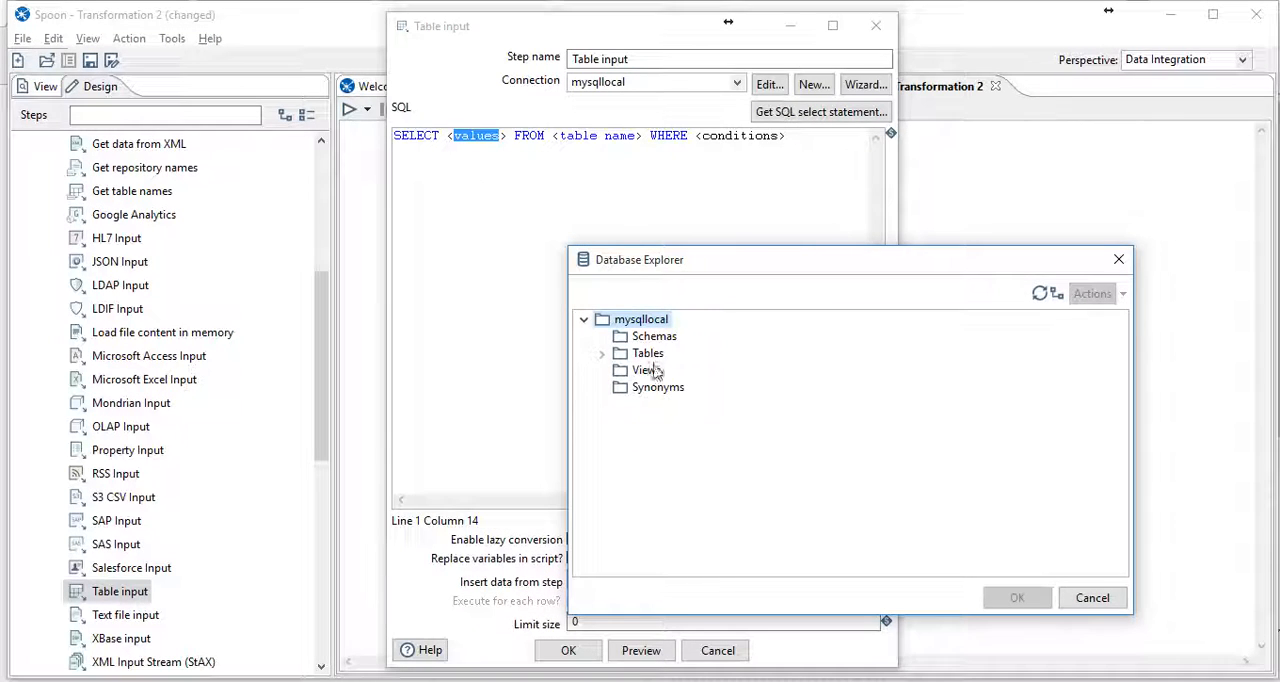
click(602, 354)
click(666, 370)
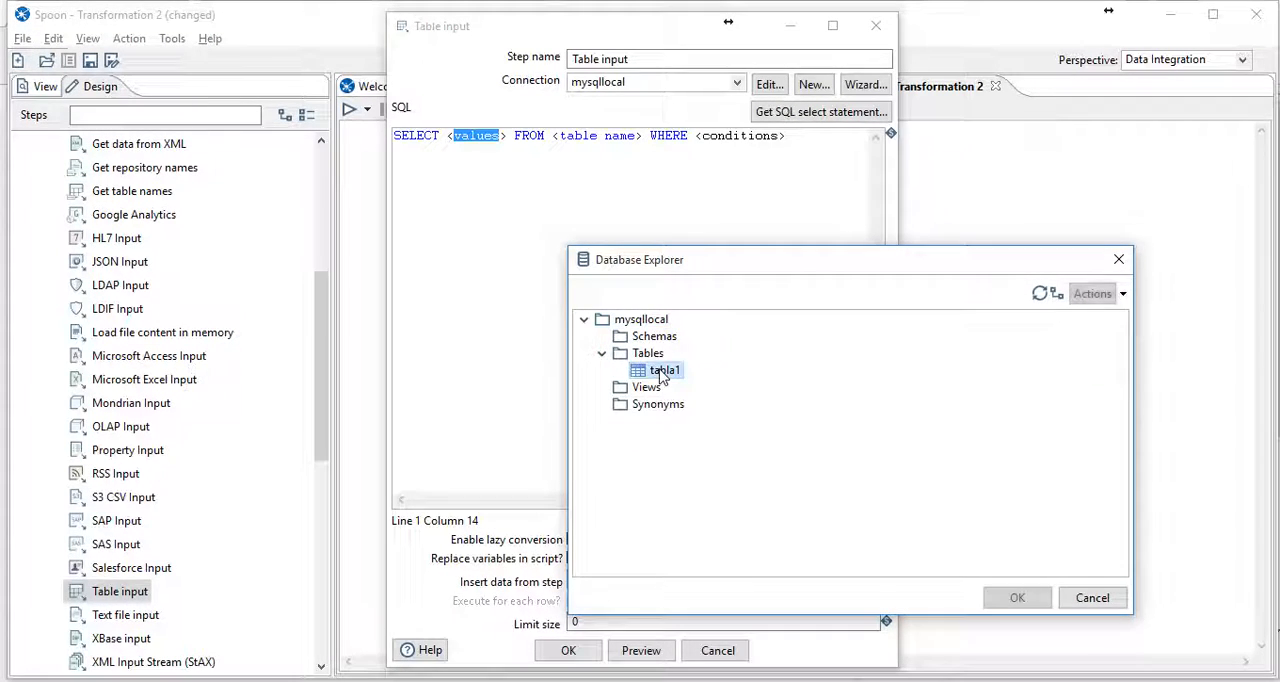
double_click(664, 372)
click(594, 417)
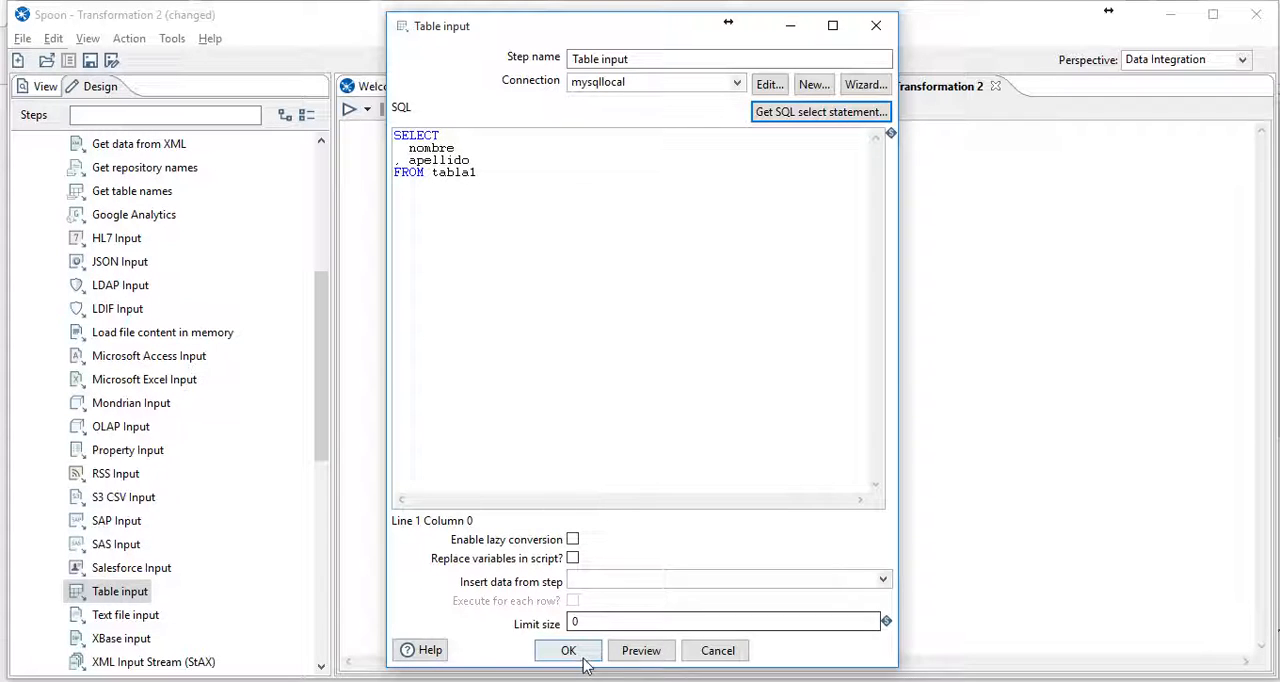
- Preview up to 1000 rows of the Table input, accept its settings, and shift the step slightly down the canvas
click(632, 656)
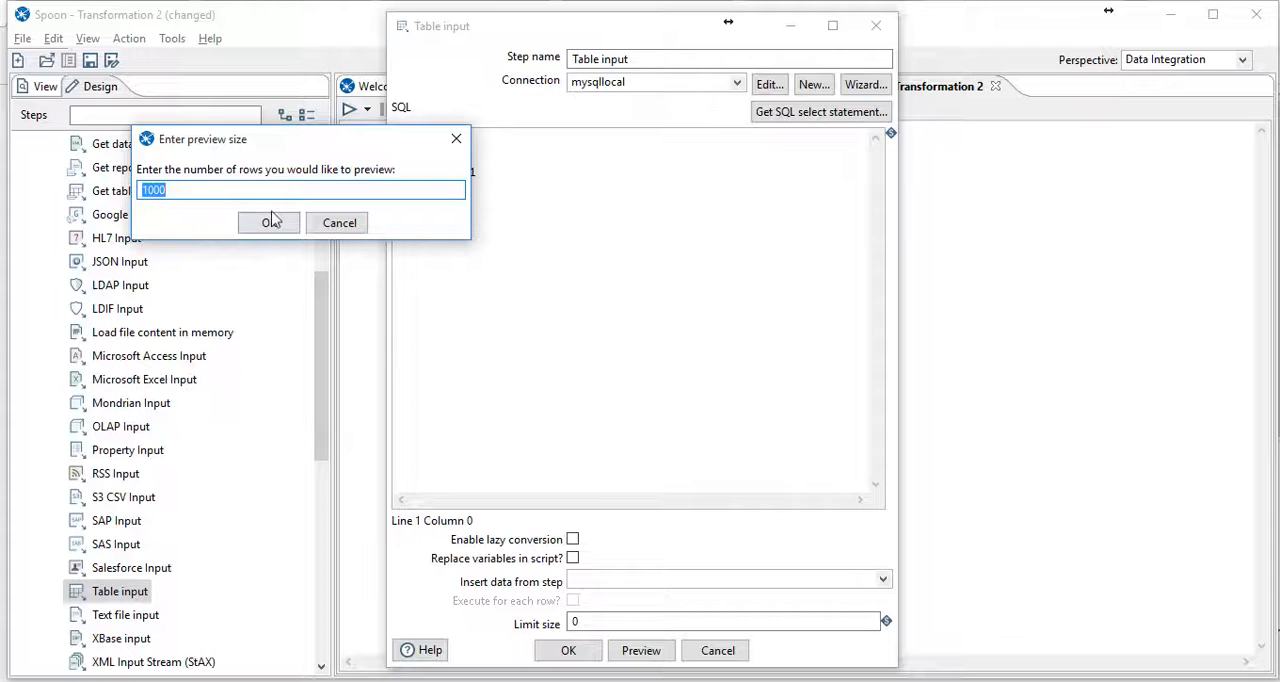
click(274, 220)
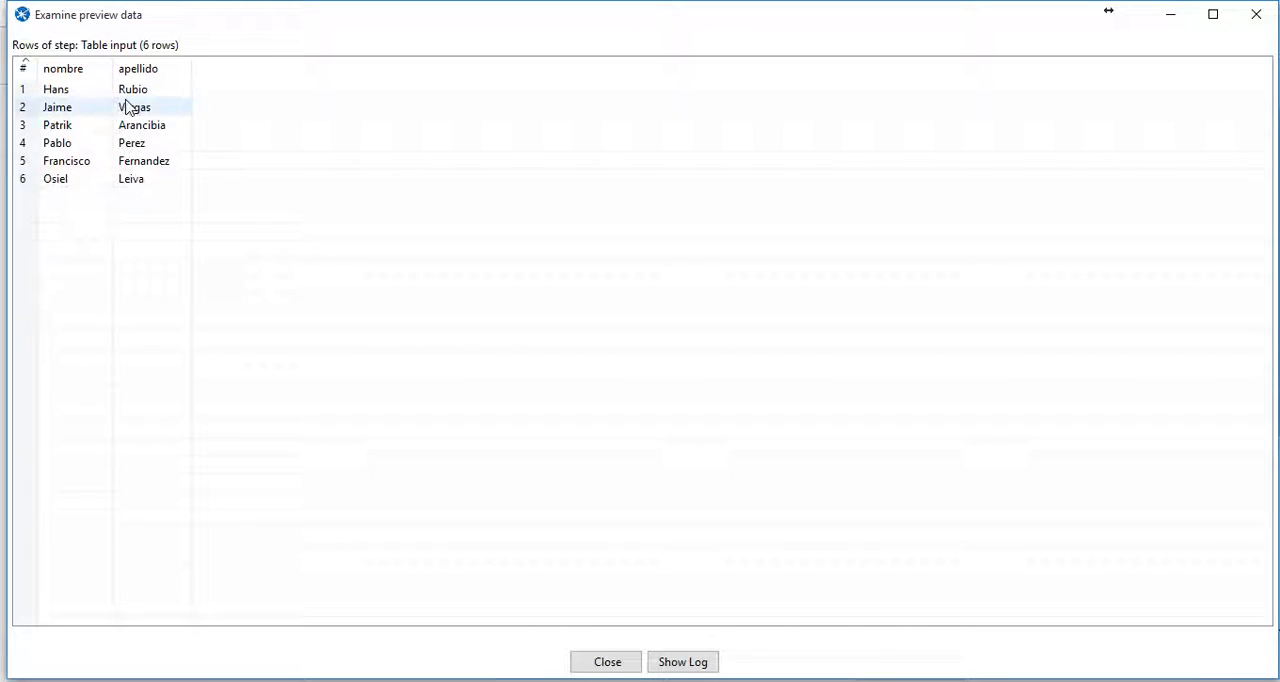
click(635, 665)
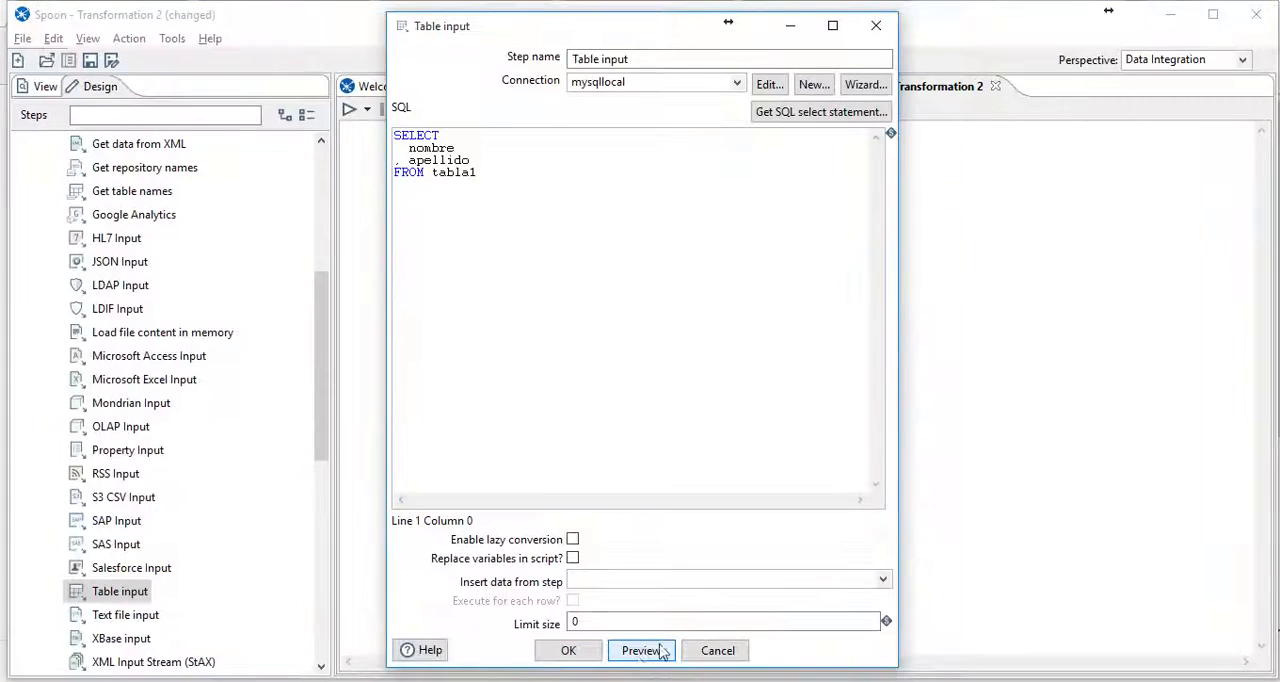
click(570, 651)
drag(466, 294, 462, 330)
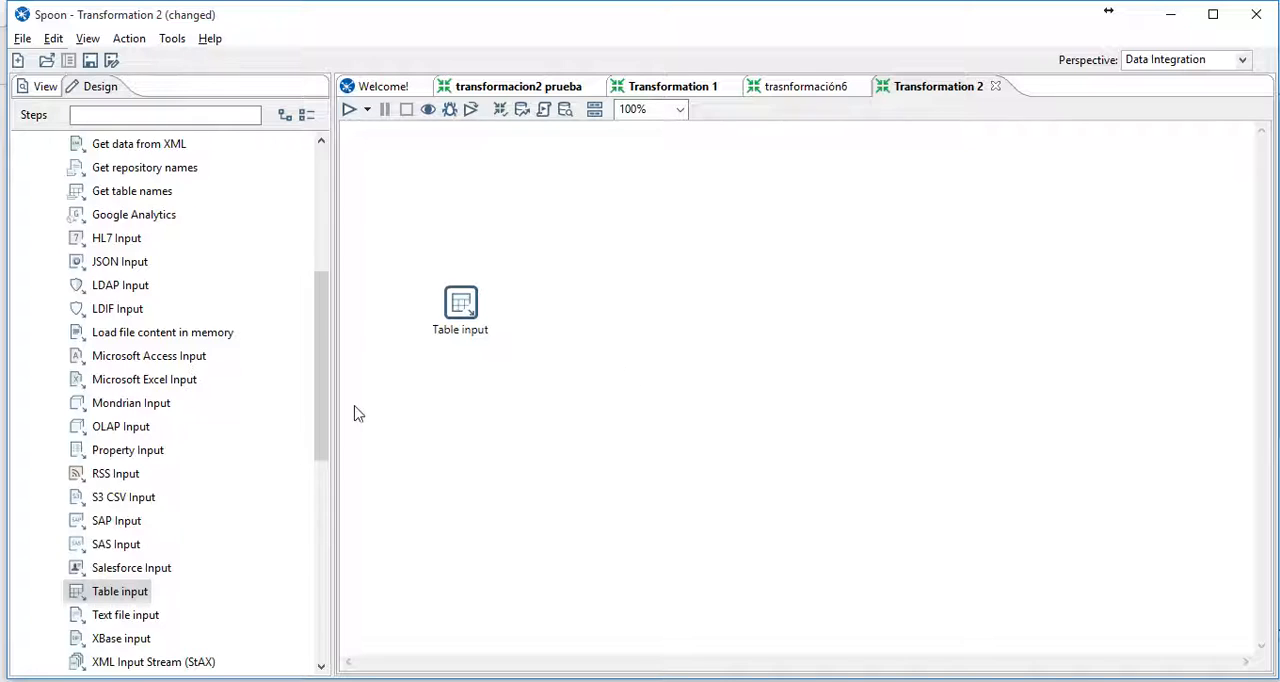
- Add an Add sequence step from the Transform category beside the Table input and connect the Table input to it
scroll(271, 449, up, 5)
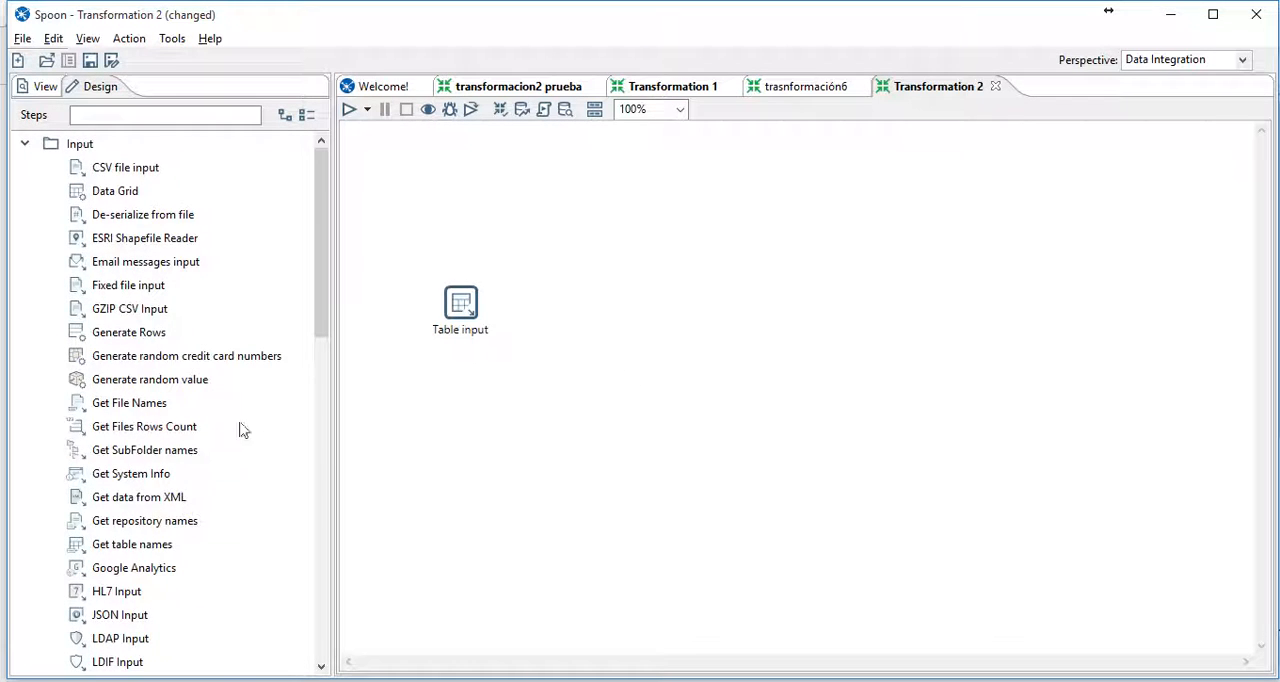
scroll(214, 378, down, 10)
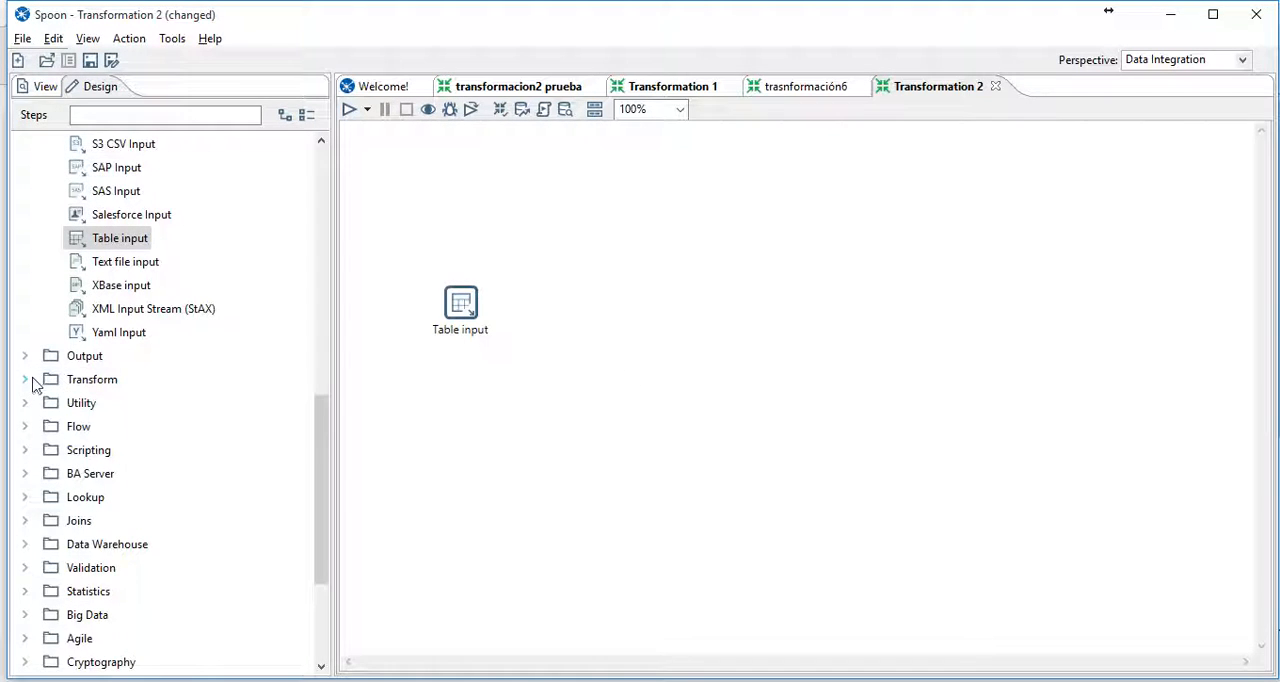
click(27, 381)
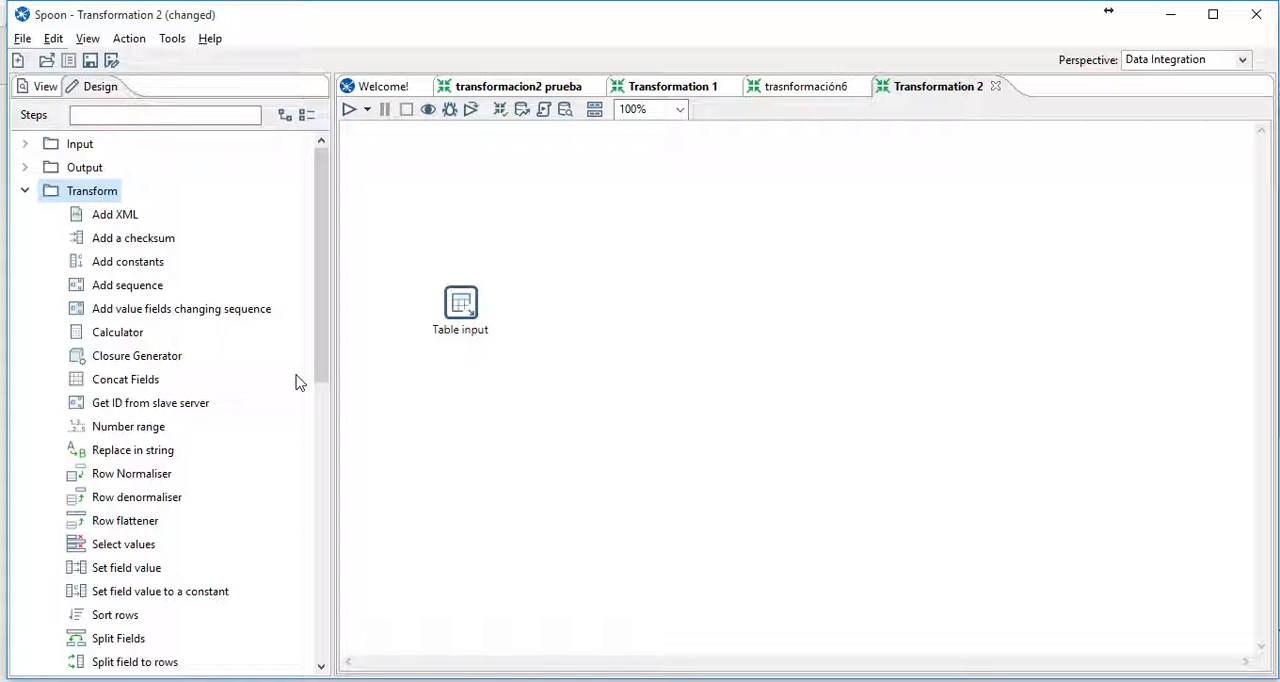
scroll(296, 383, down, 1)
scroll(296, 383, down, 1)
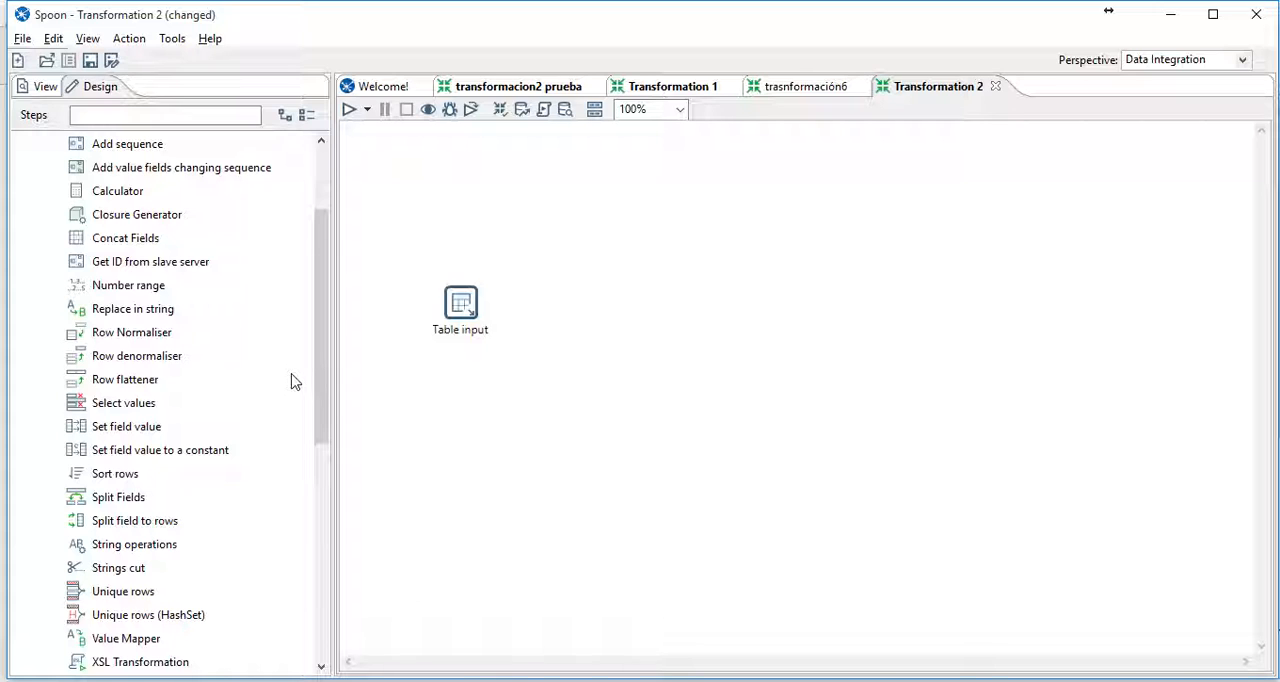
scroll(295, 381, down, 1)
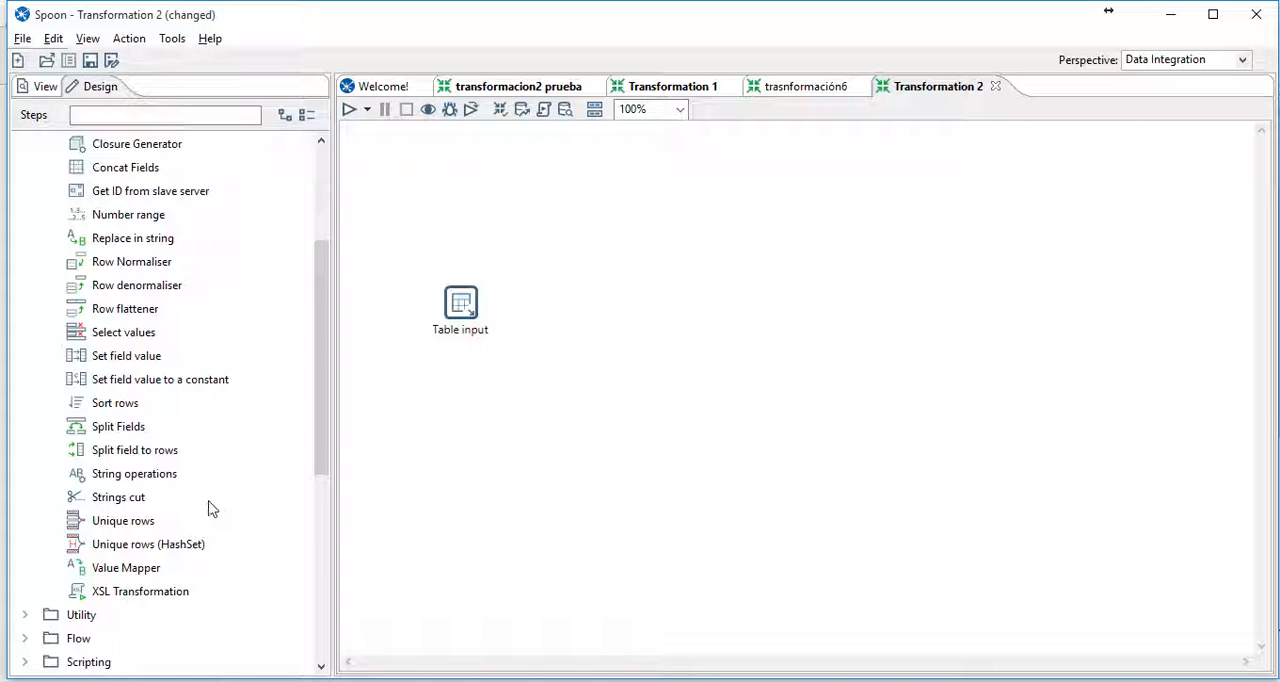
scroll(204, 482, up, 1)
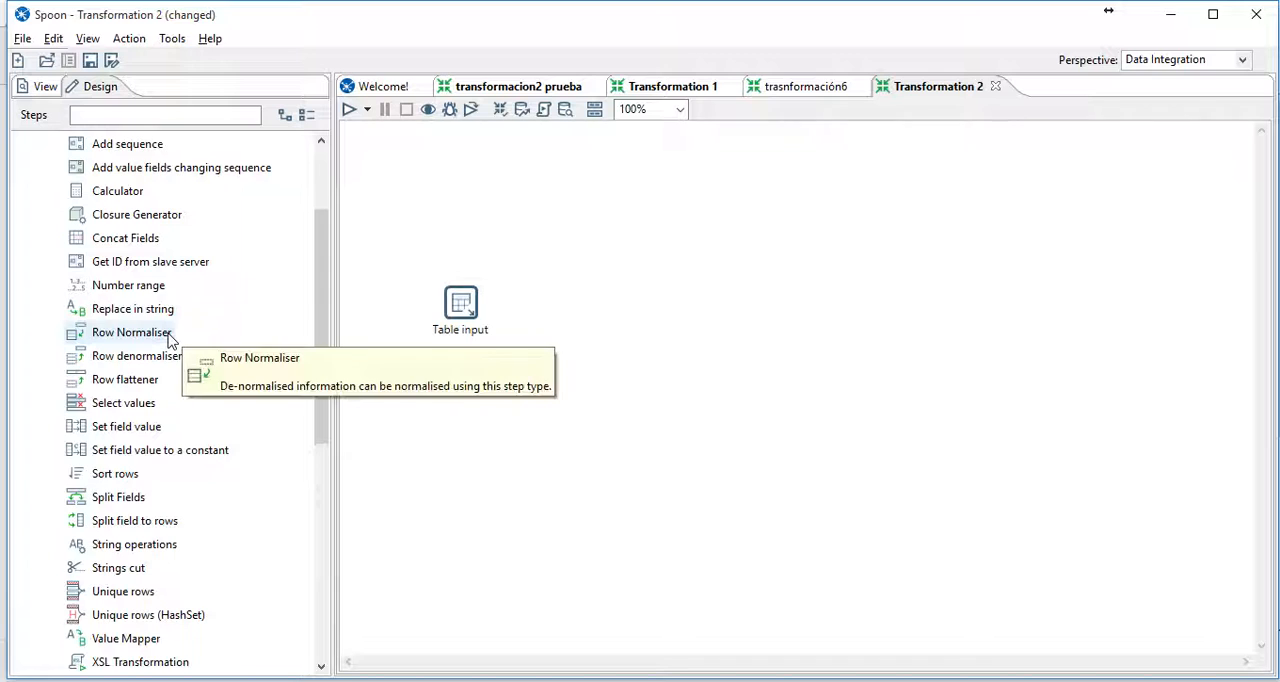
scroll(170, 345, up, 2)
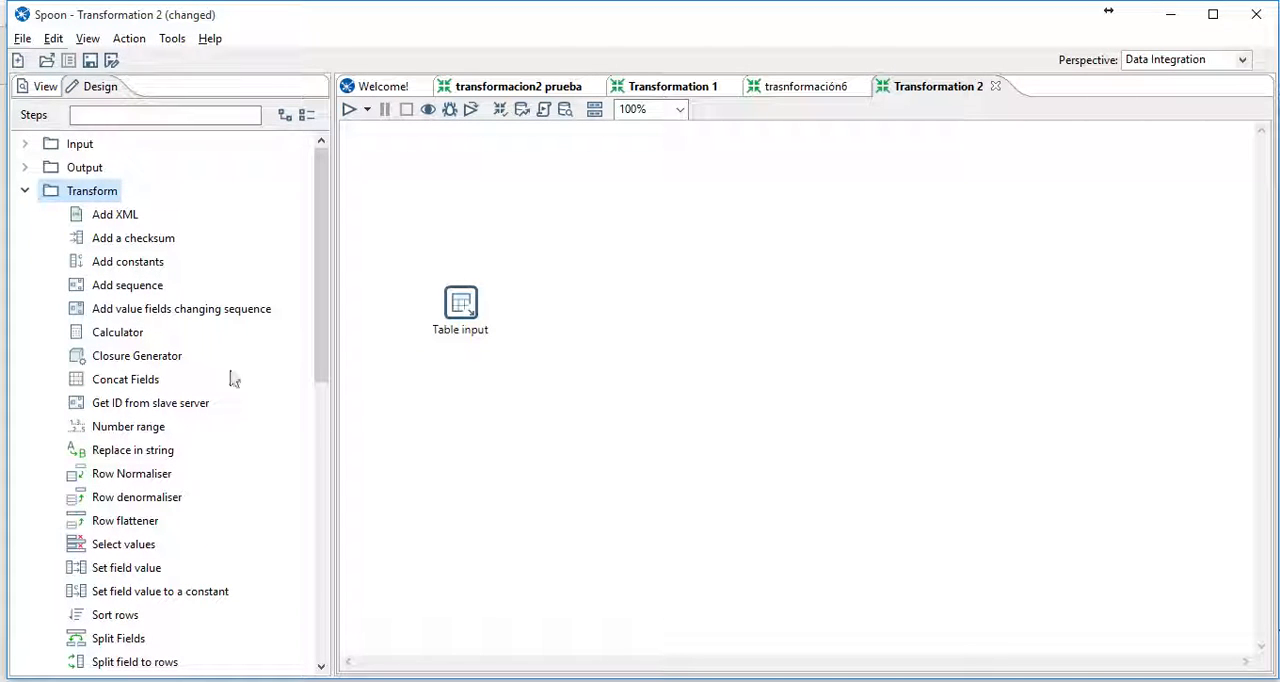
drag(133, 290, 600, 312)
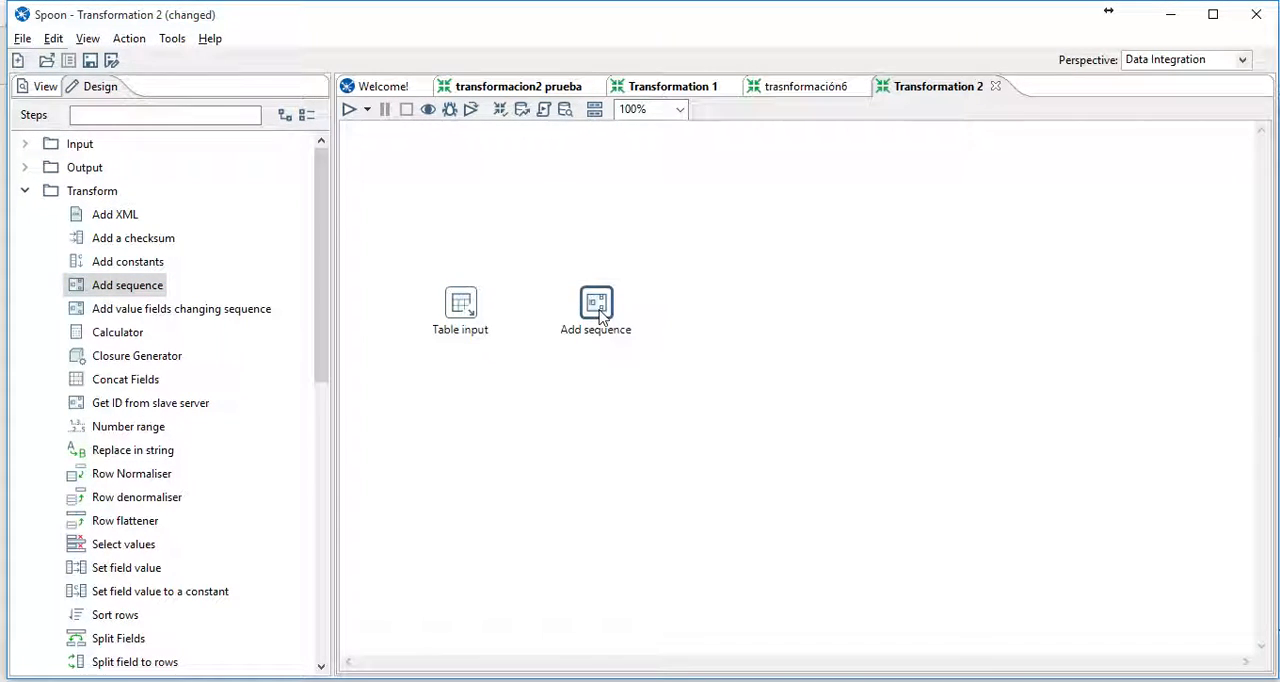
click(461, 300)
drag(471, 309, 600, 307)
- Set the Add sequence step's name of value to id and accept its counter settings
double_click(598, 305)
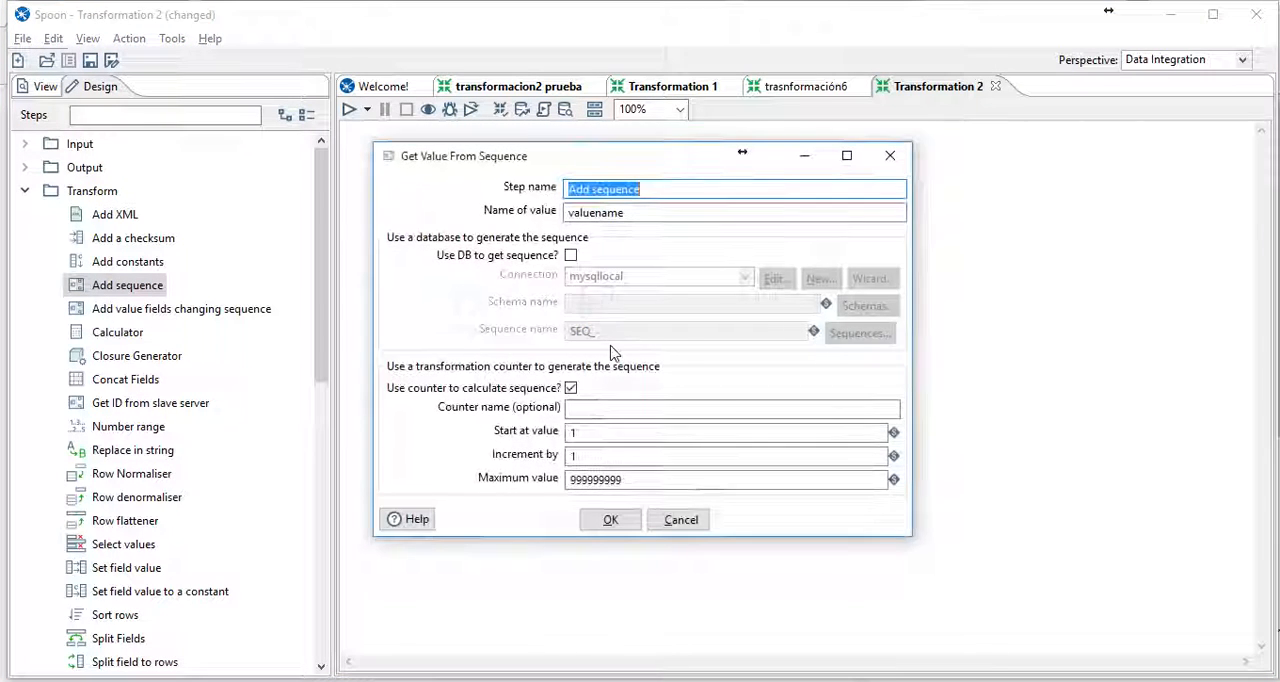
double_click(640, 211)
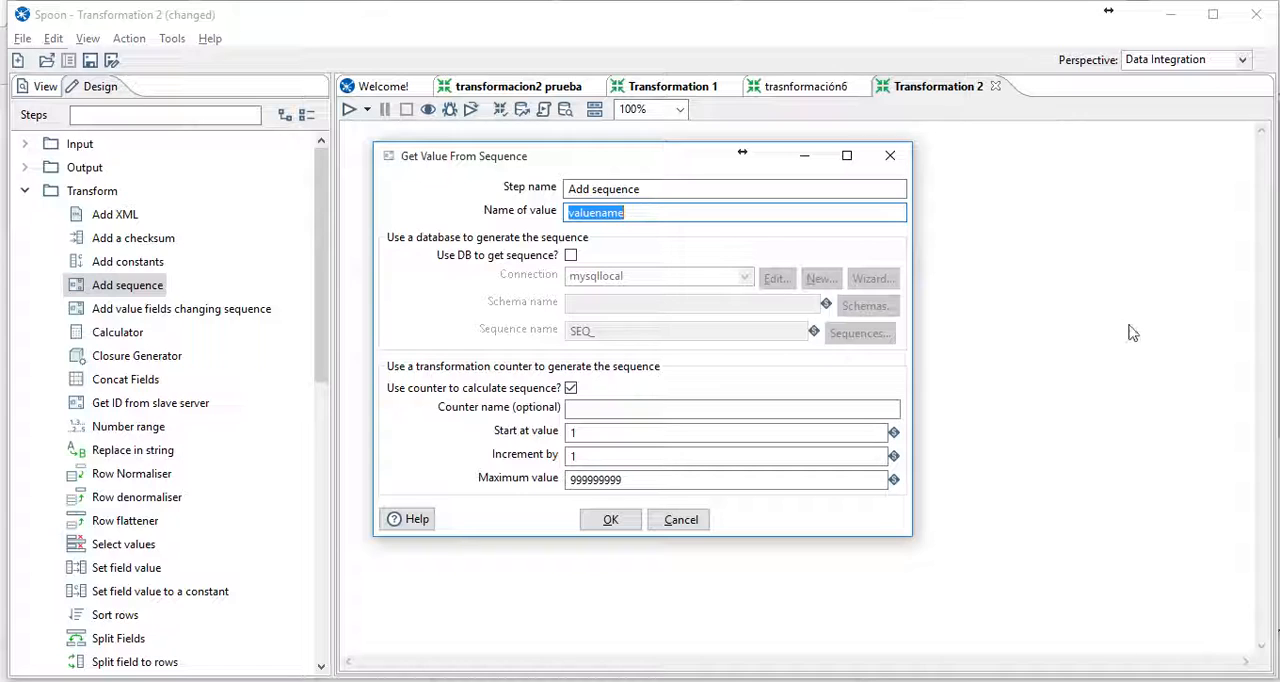
text(id)
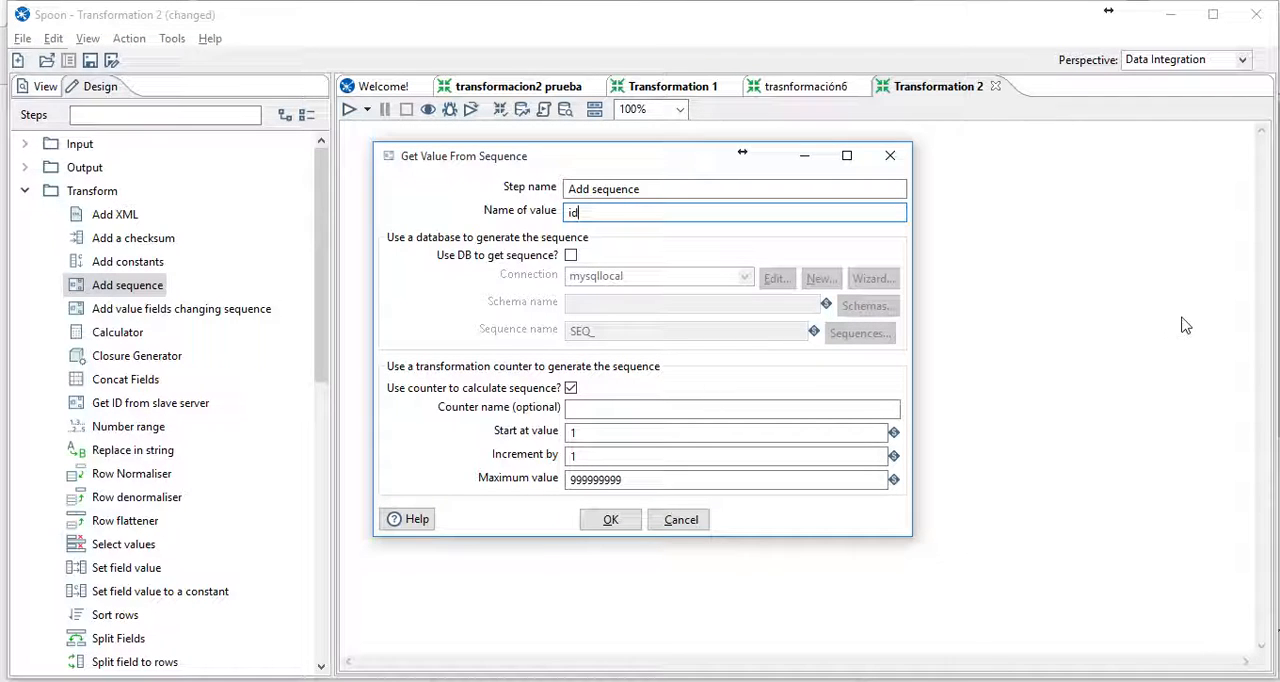
click(603, 455)
click(668, 479)
drag(671, 479, 568, 480)
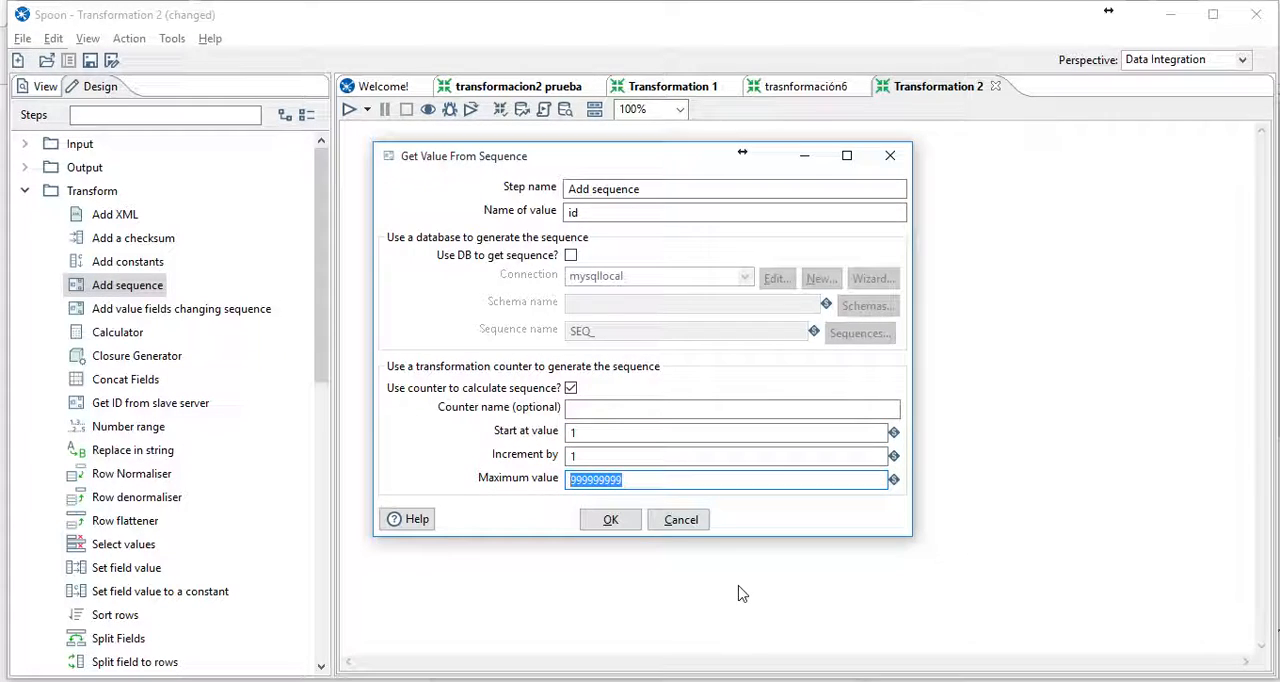
click(630, 528)
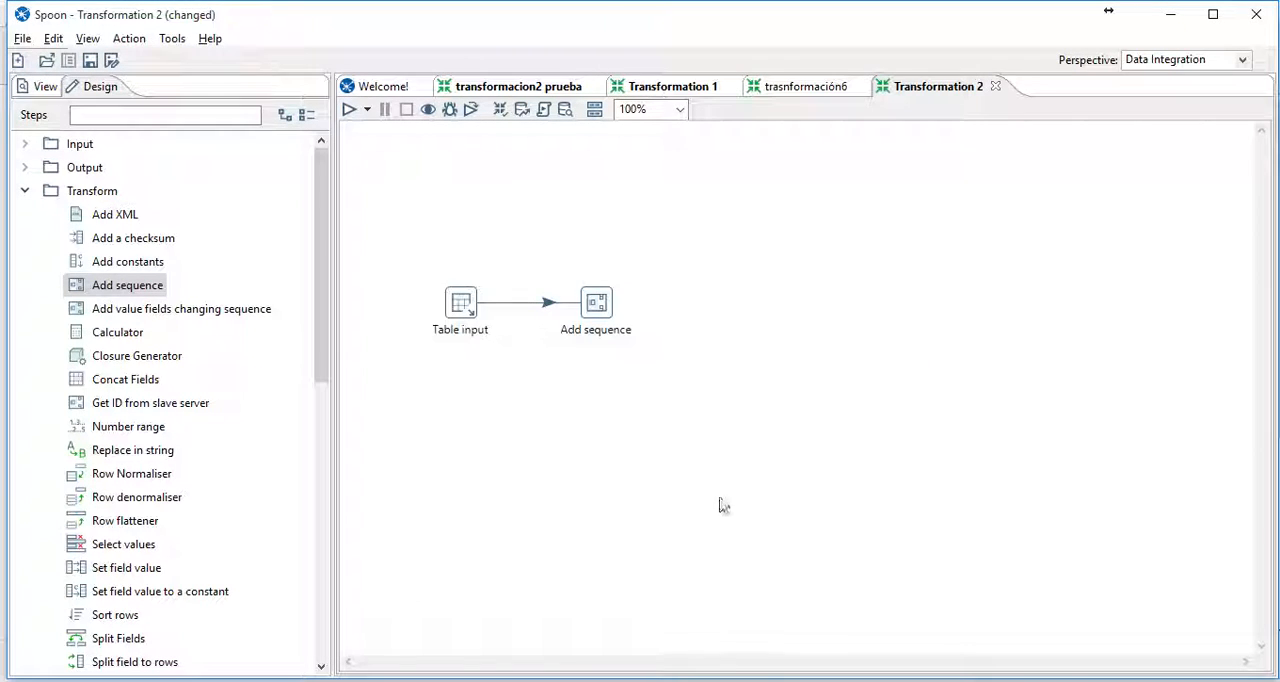
- Run the transformation locally, saving it as trasnformación7.ktr in the TIC 2 folder
mouse_move(611, 316)
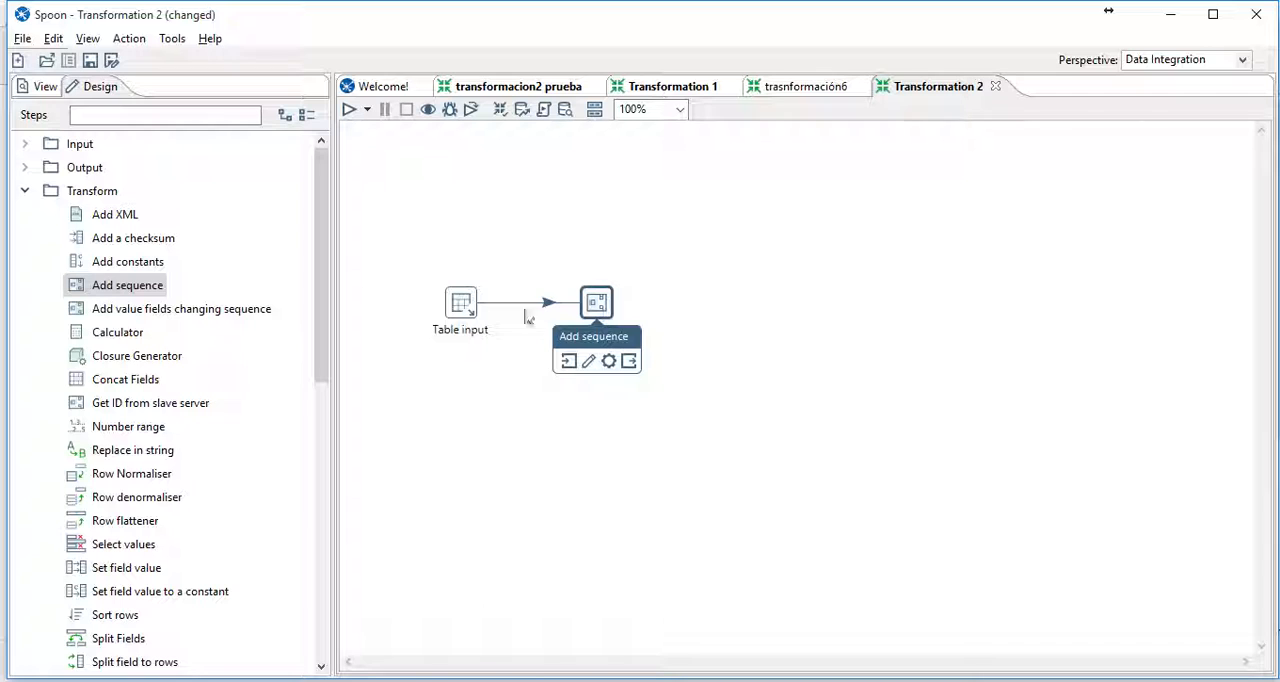
drag(424, 256, 692, 358)
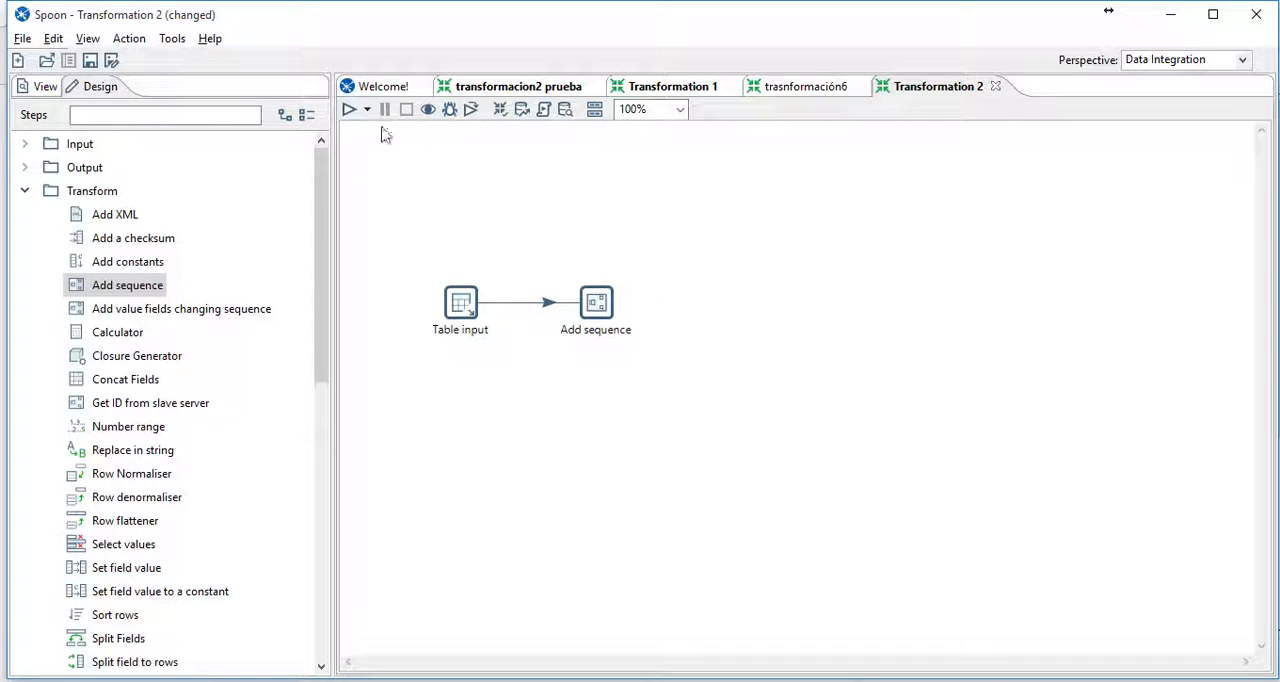
click(349, 110)
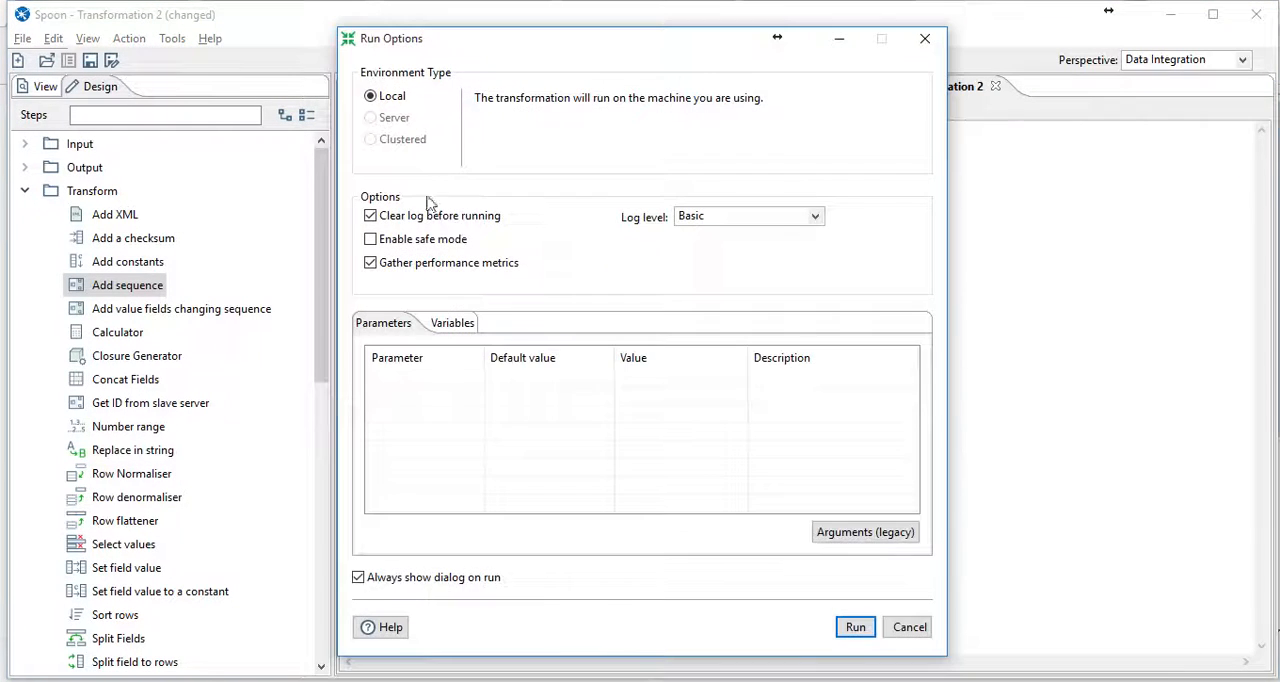
click(855, 627)
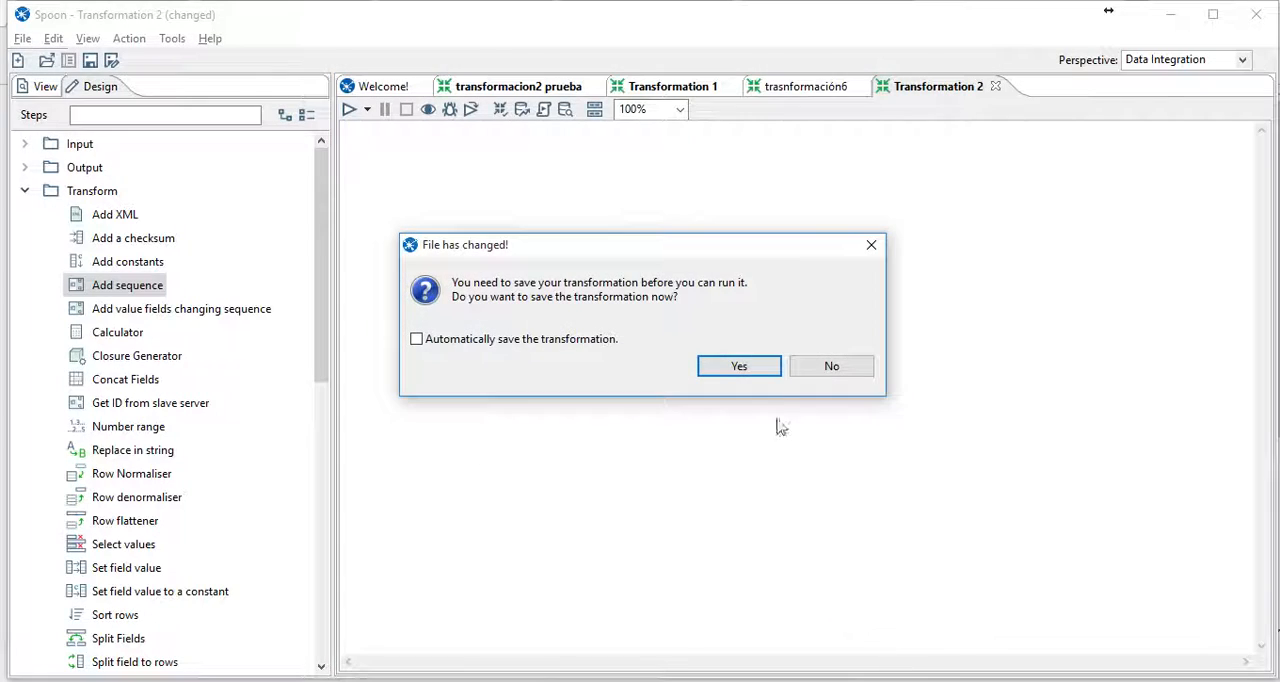
click(757, 370)
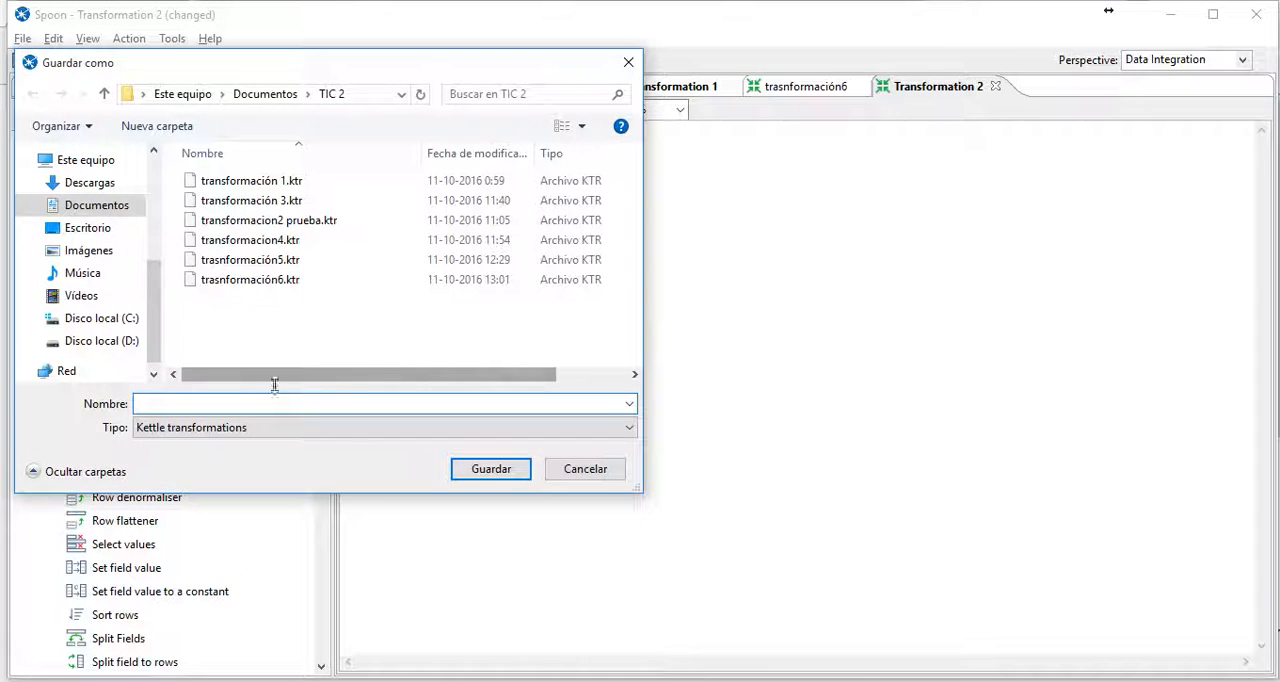
click(265, 280)
double_click(217, 405)
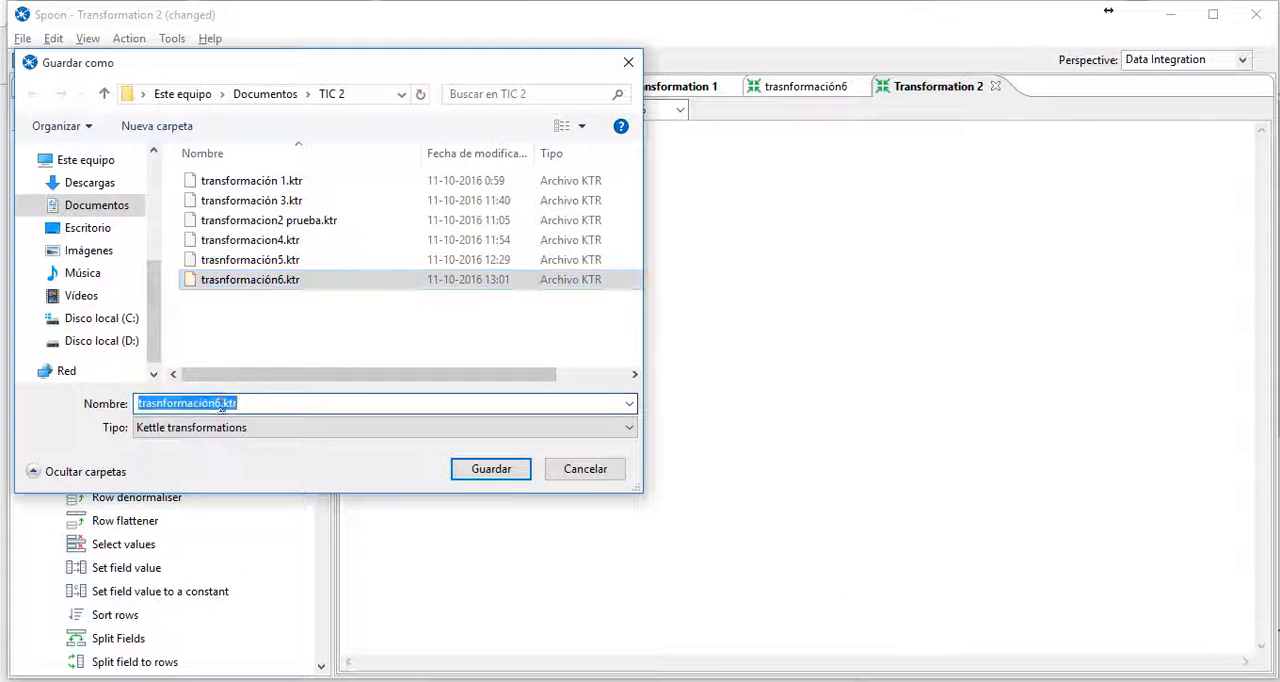
click(216, 404)
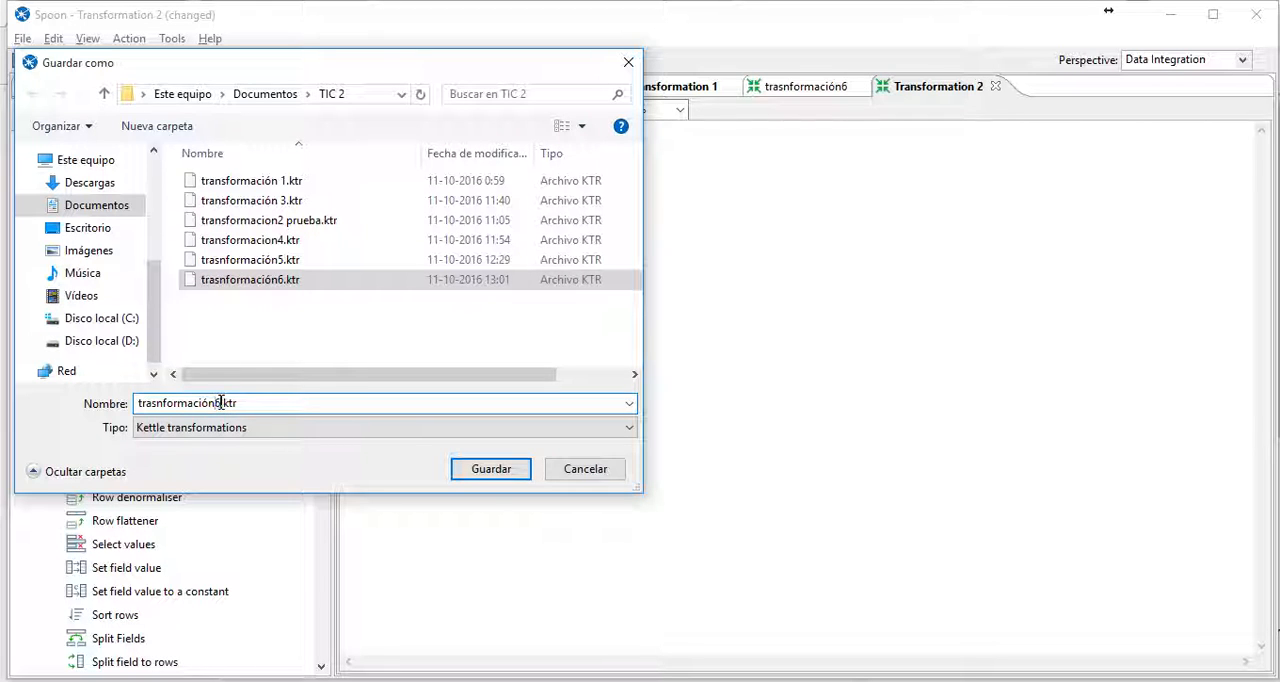
text(7)
click(468, 470)
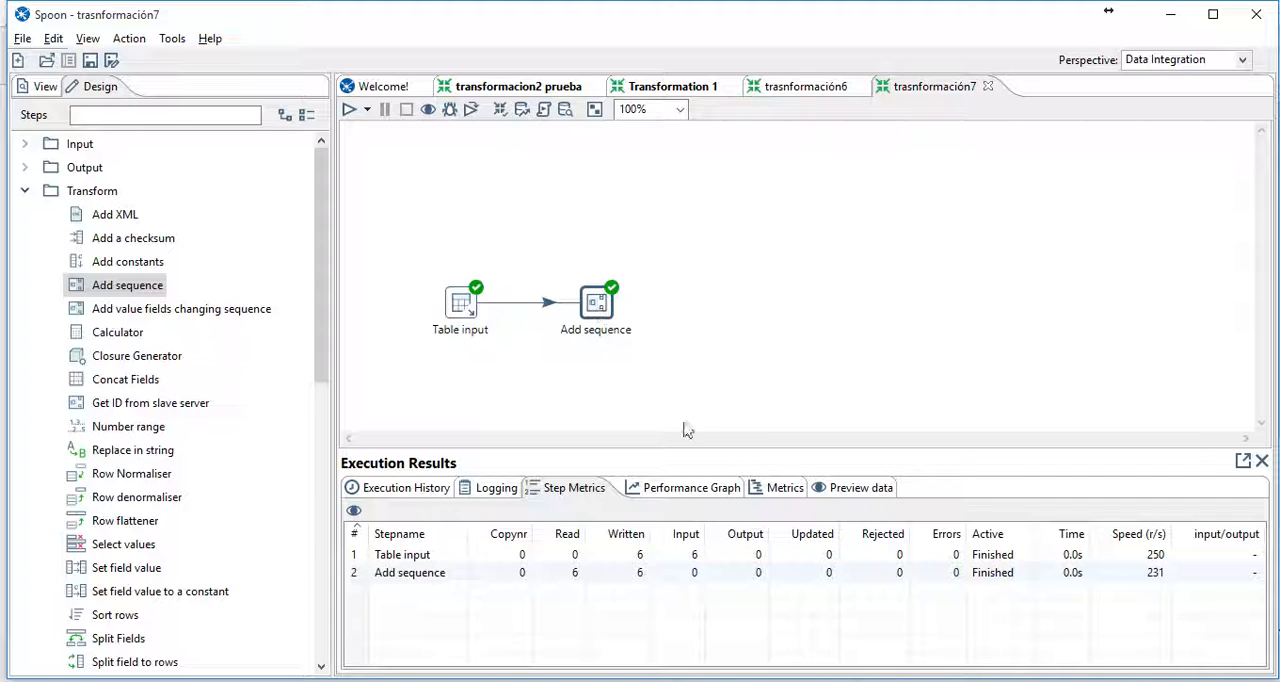
- Examine the preview data of the run and reread the assignment's requirement for the second transformation in the PDF
click(838, 489)
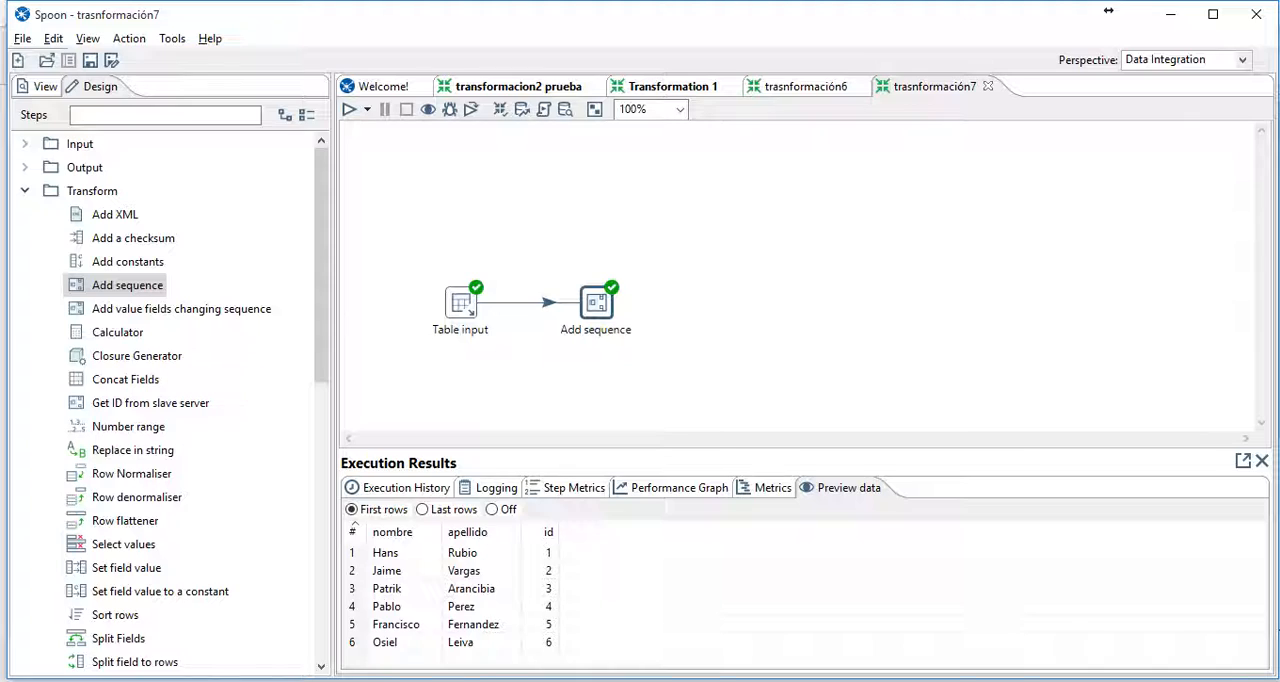
click(1167, 13)
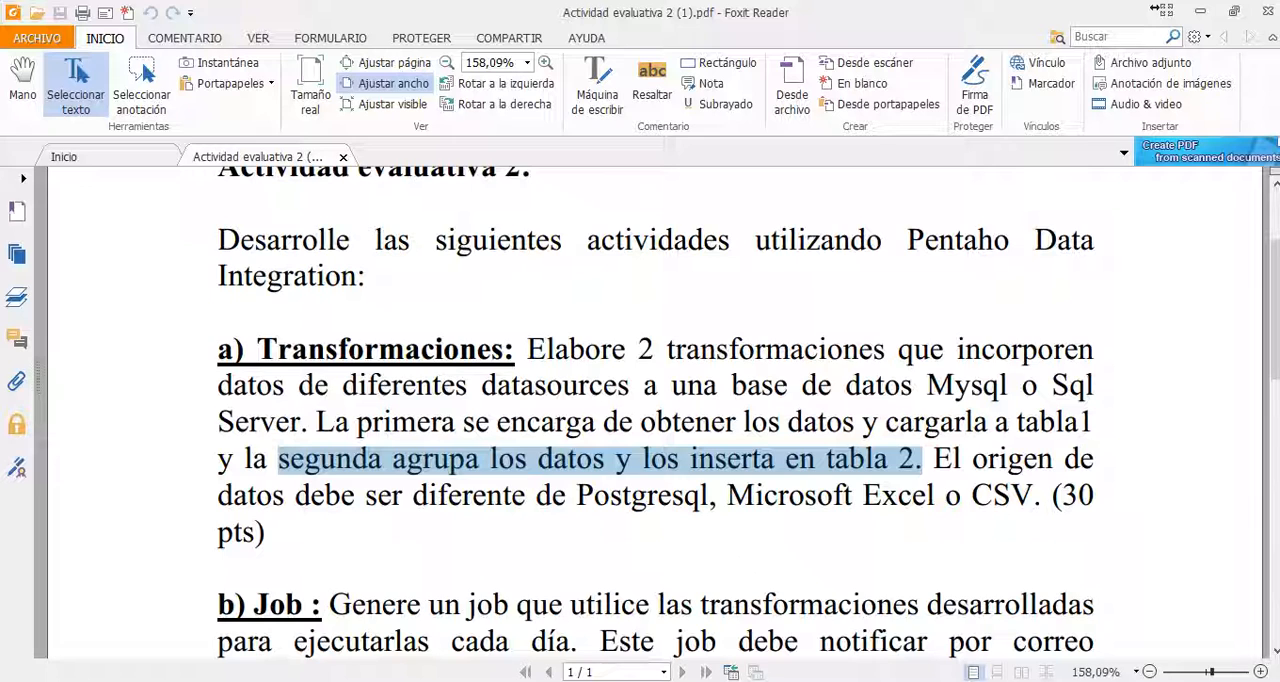
key(alt+Tab)
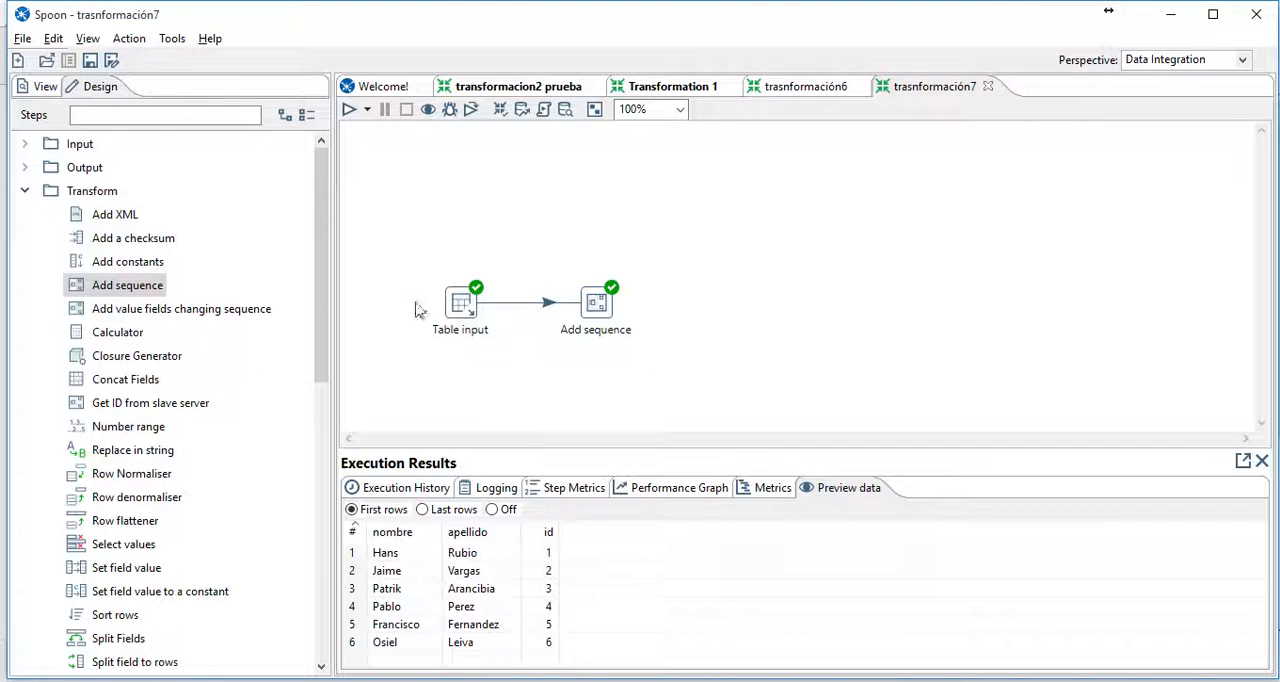
- Add a Table output step after Add sequence and connect Add sequence to it
click(25, 167)
scroll(197, 381, down, 3)
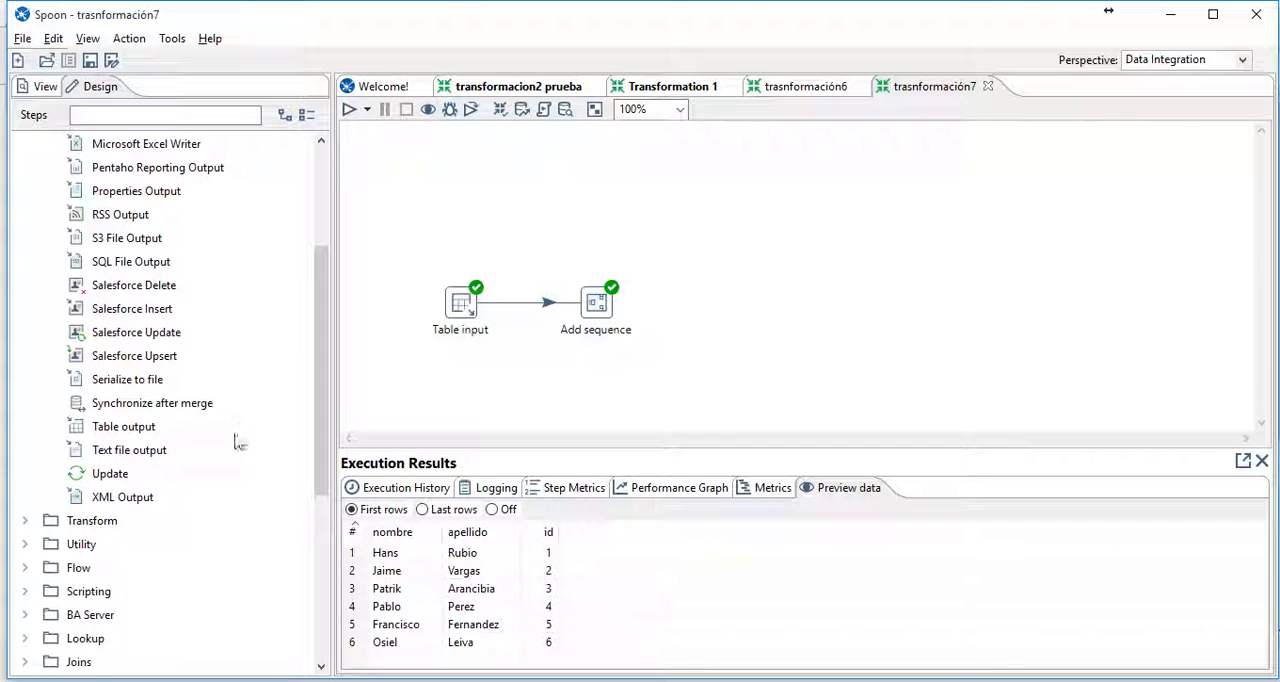
drag(128, 426, 757, 314)
mouse_move(612, 316)
mouse_down()
mouse_move(737, 303)
mouse_move(742, 314)
mouse_up()
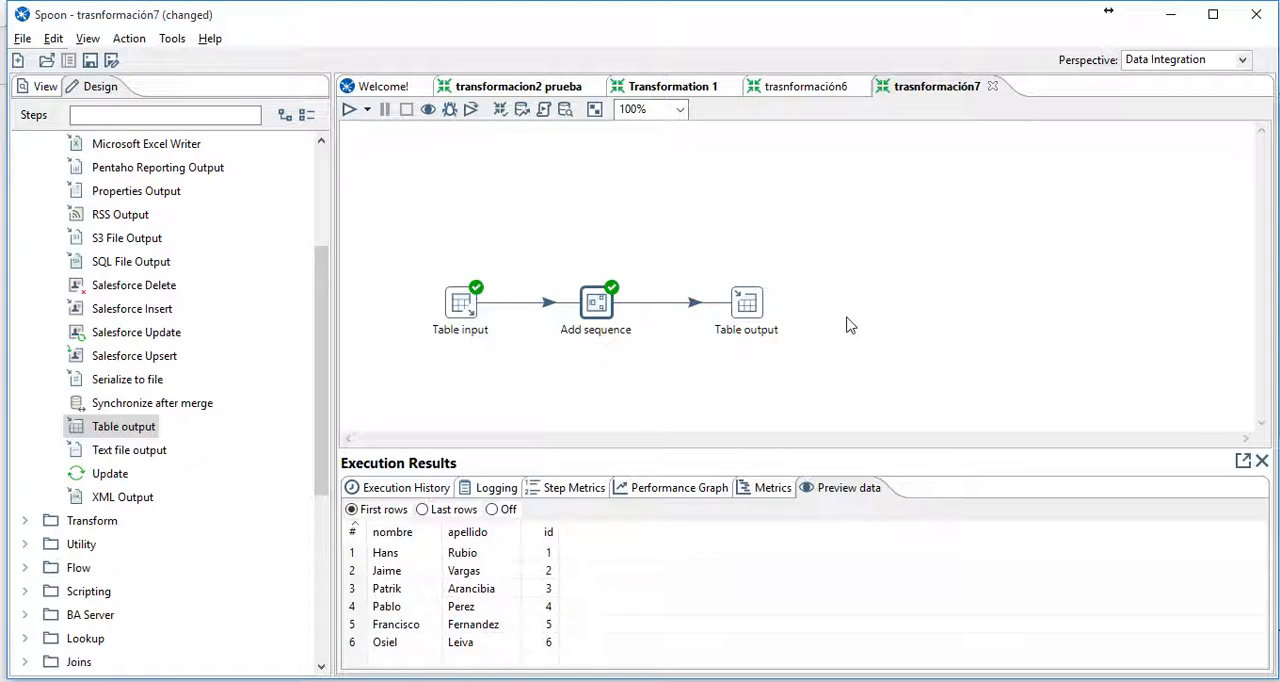
- Set the Table output's connection to mysqllocal and its target table to tabla2
double_click(750, 305)
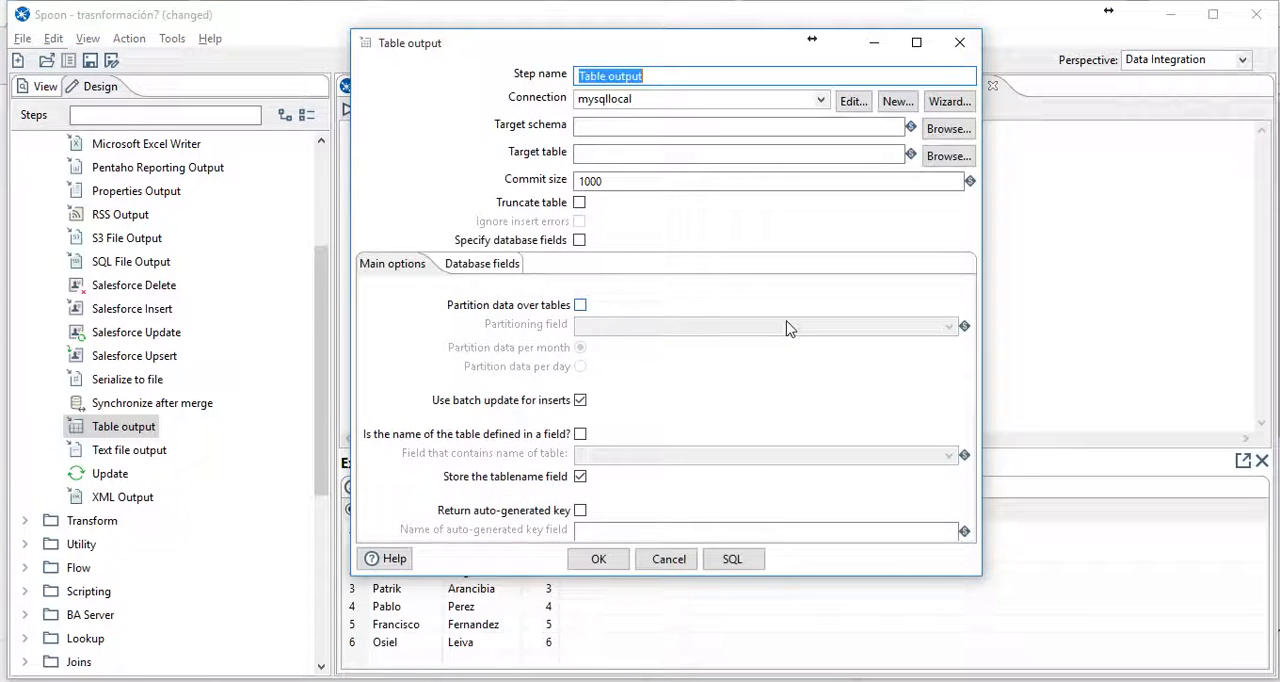
click(820, 103)
click(812, 118)
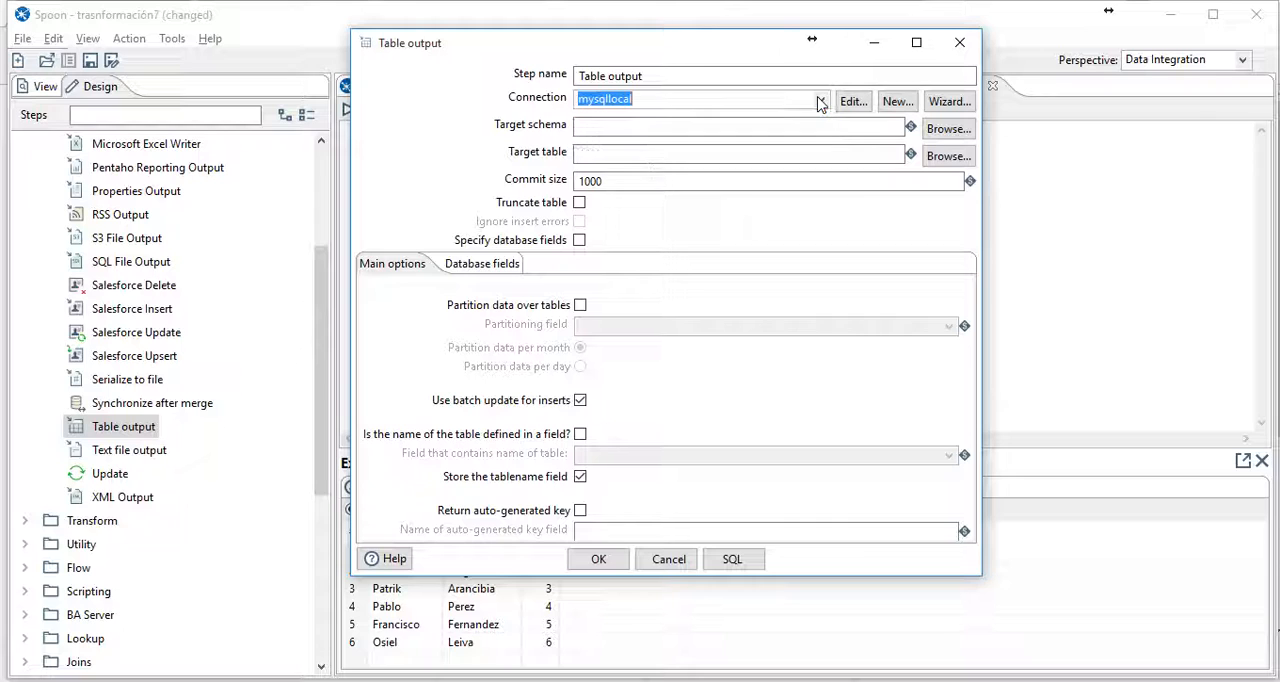
drag(646, 54, 737, 62)
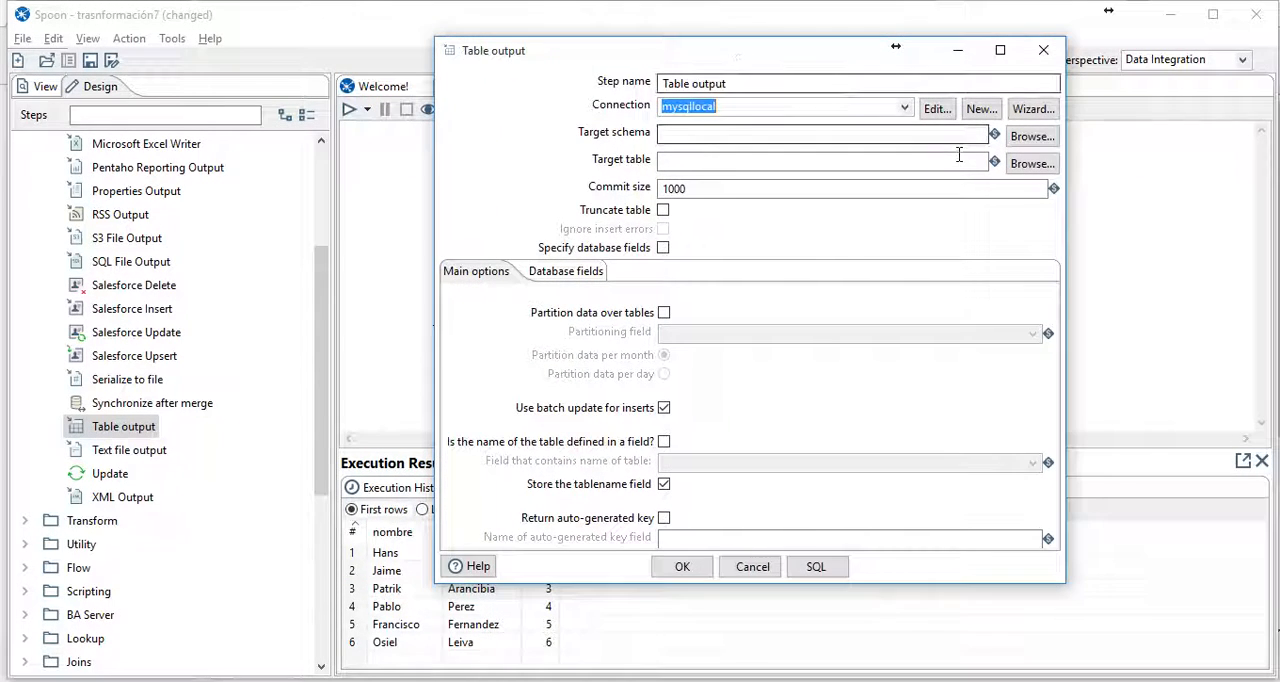
click(910, 160)
text(tabl)
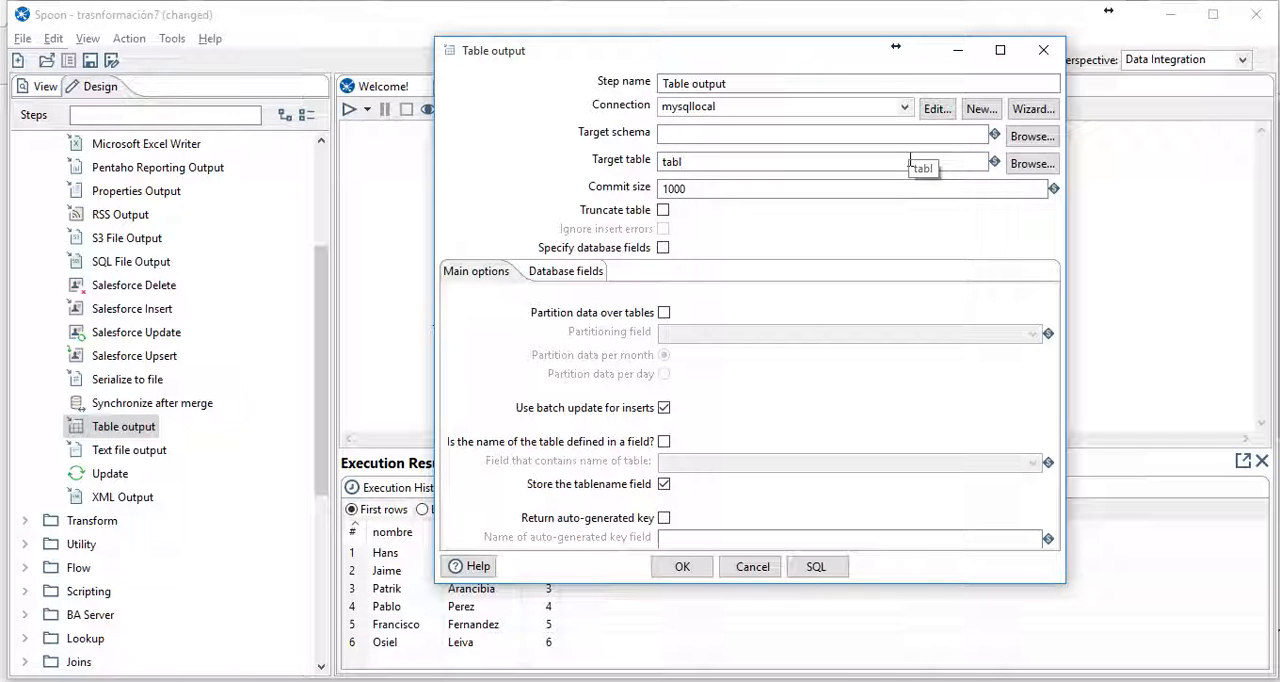
text(a)
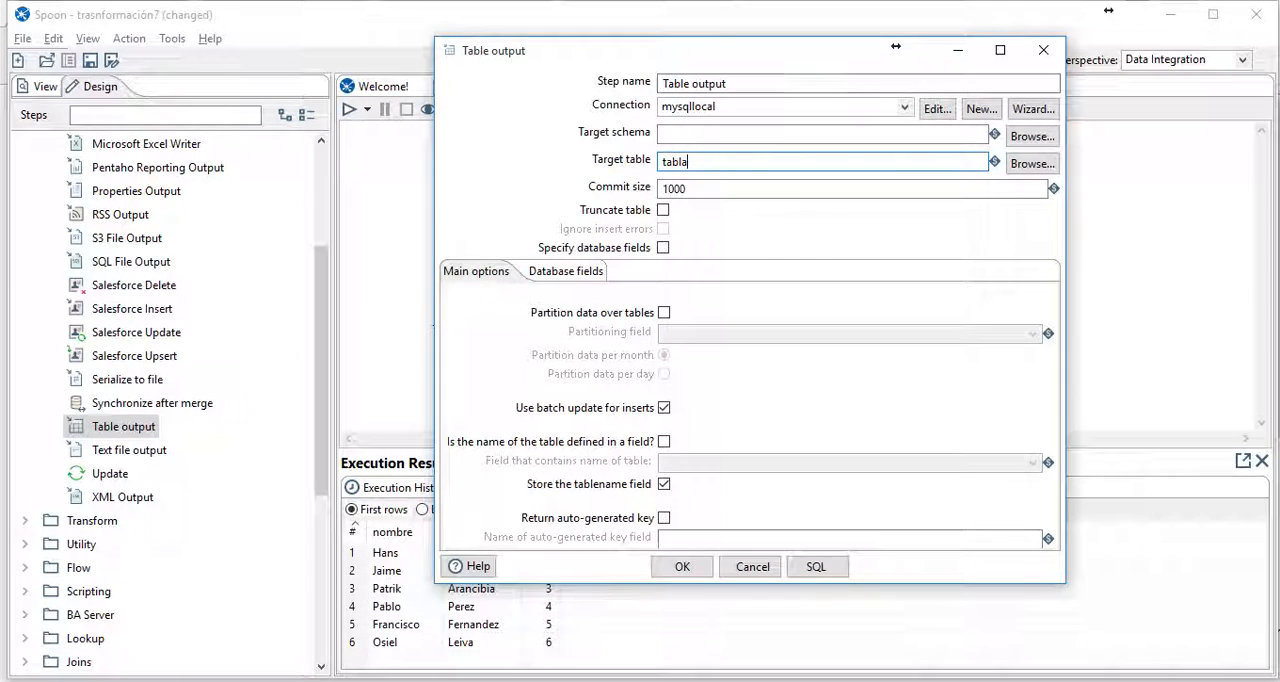
text(2)
- Generate and execute the SQL that creates tabla2 with the columns nombre, apellido and id
click(816, 566)
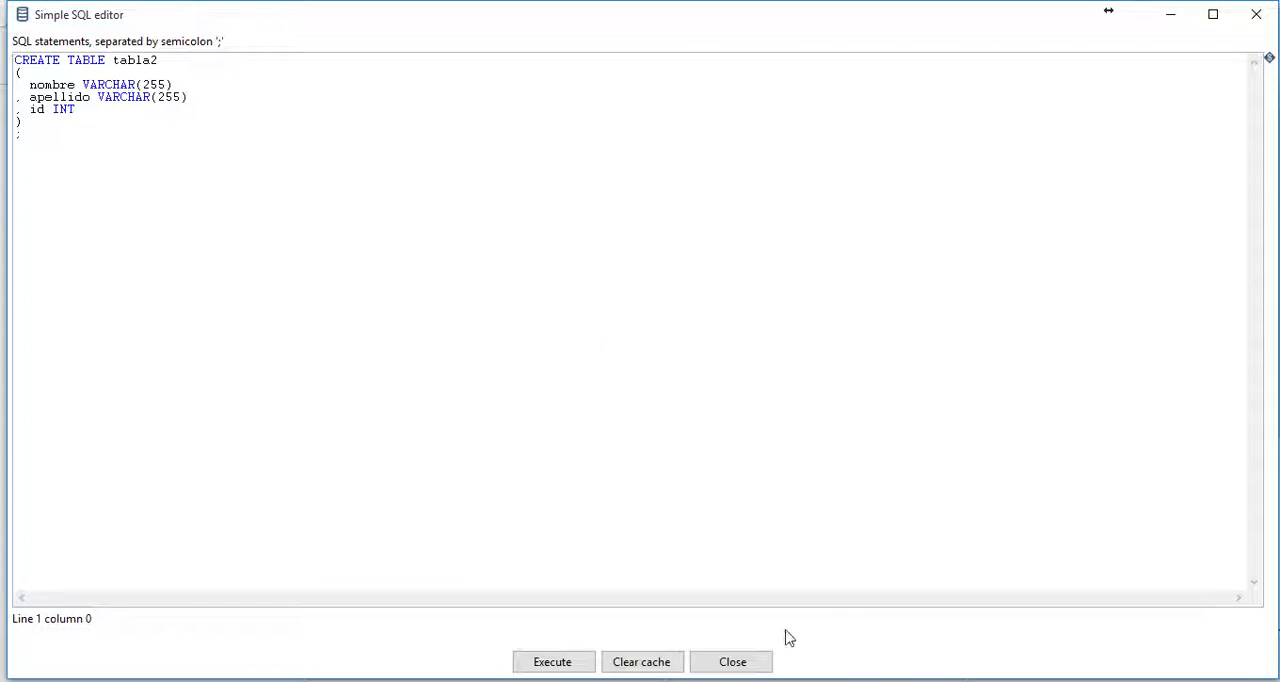
click(573, 665)
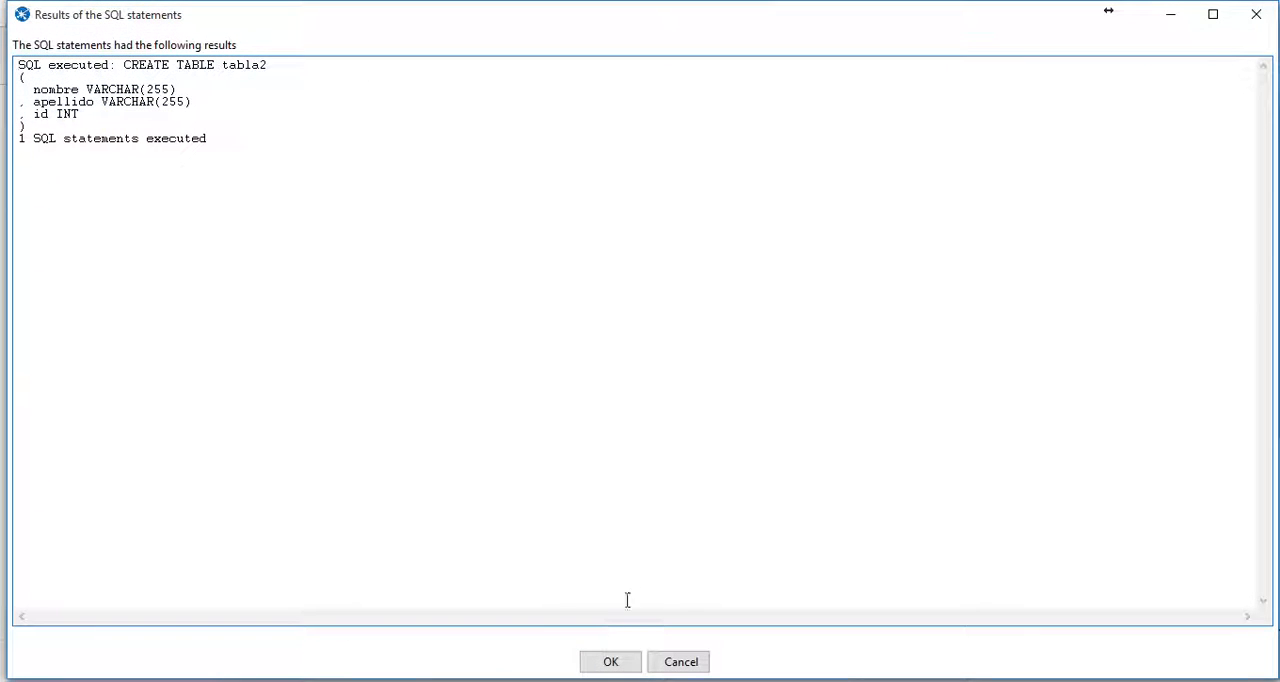
click(622, 662)
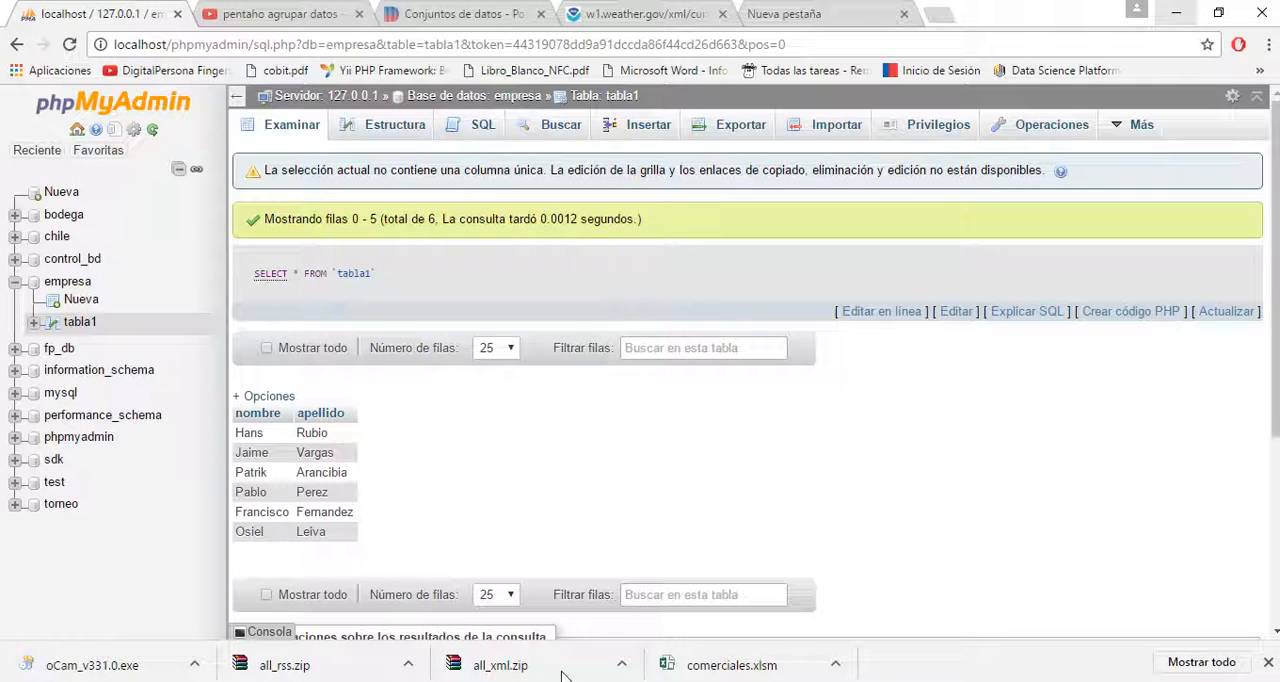
- In phpMyAdmin, open tabla2 of the empresa database and check its column structure and its rows
click(72, 282)
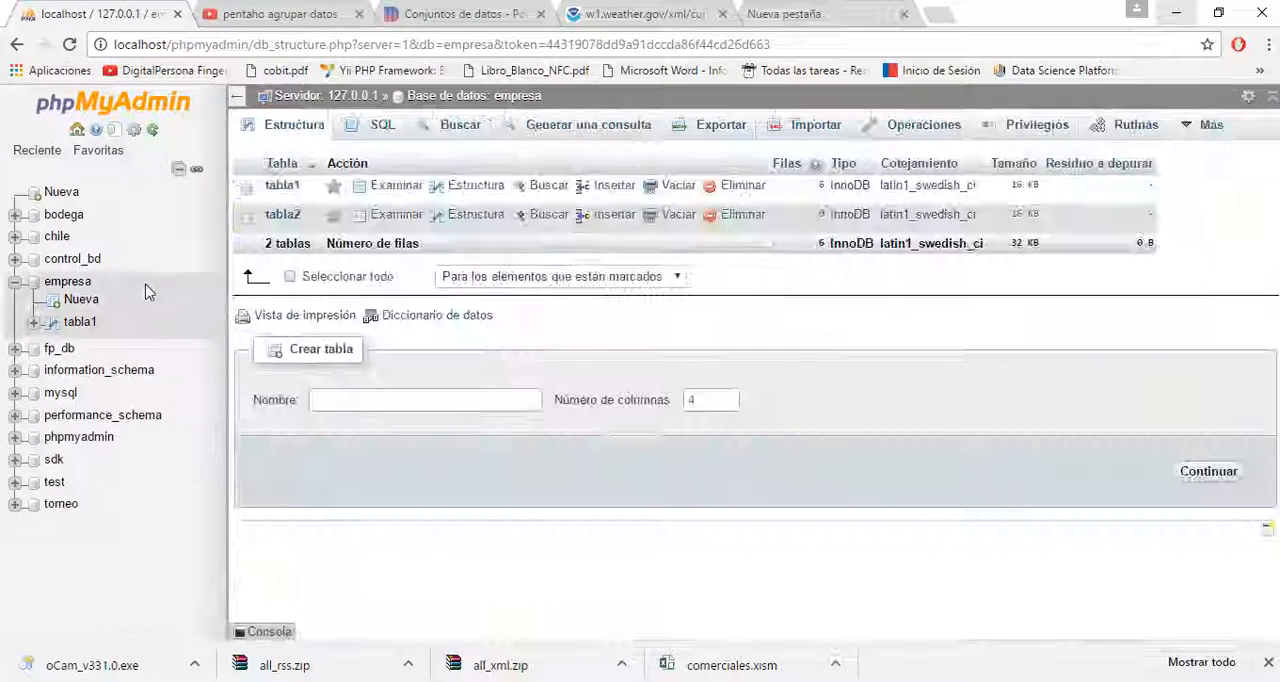
click(77, 284)
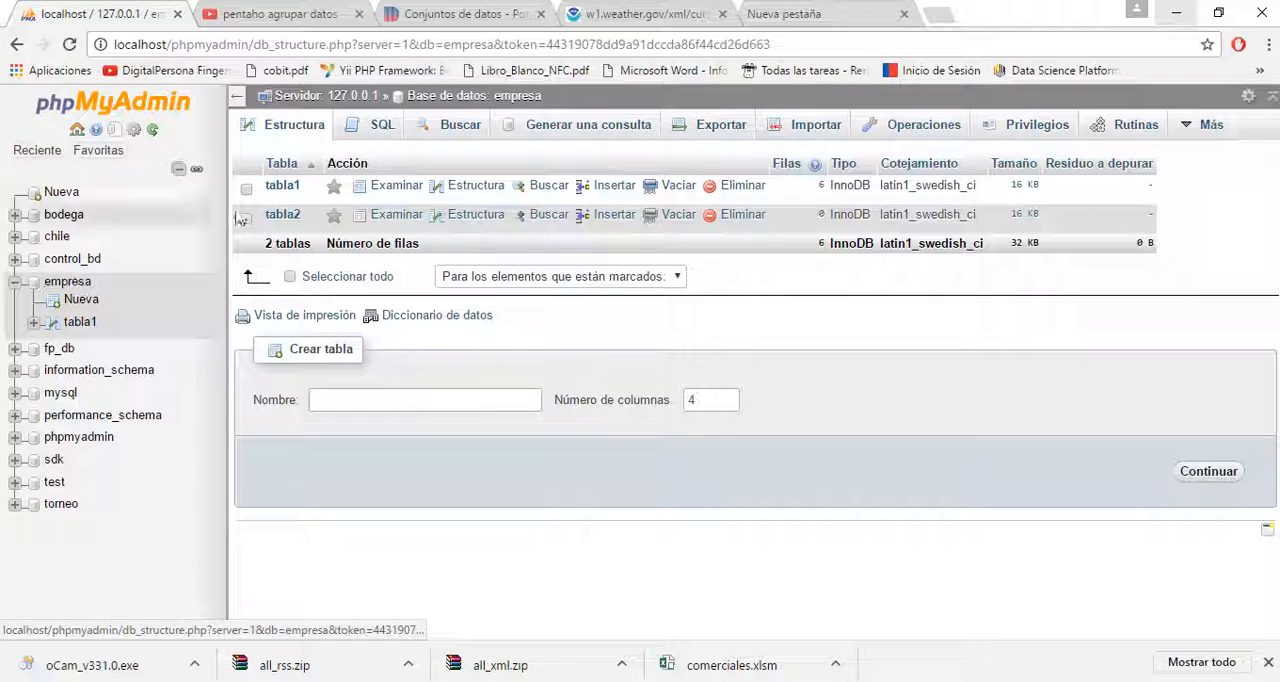
click(283, 215)
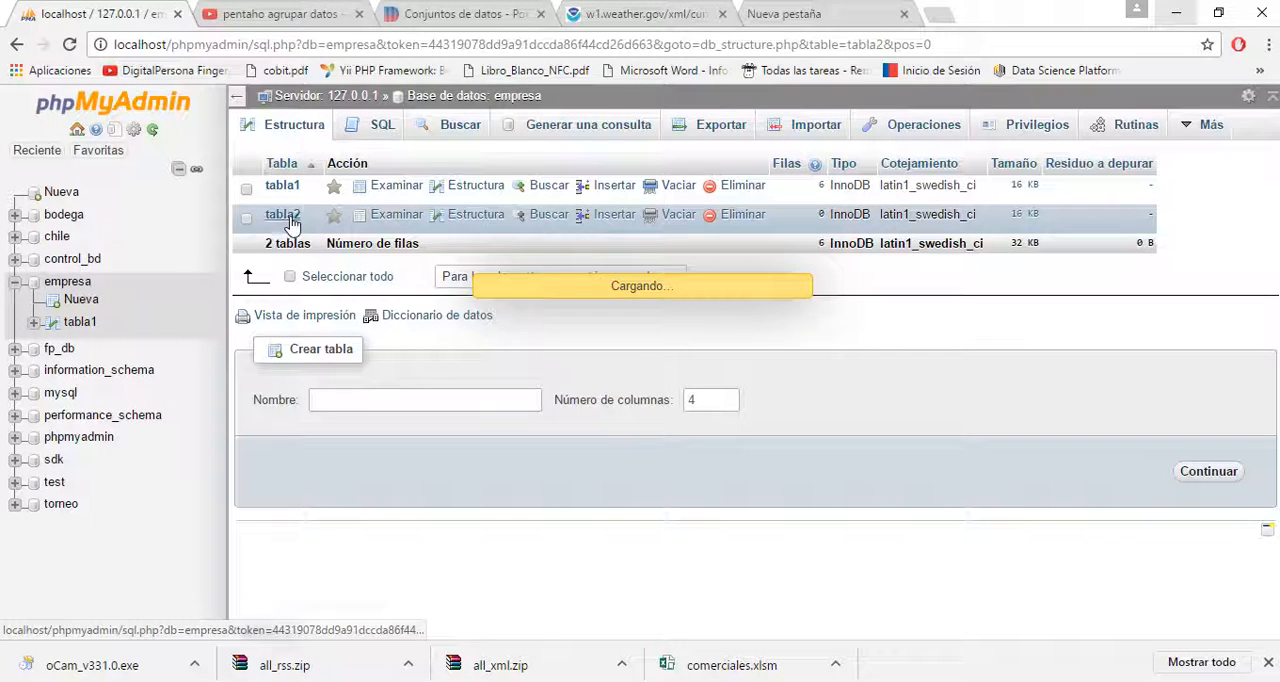
click(357, 136)
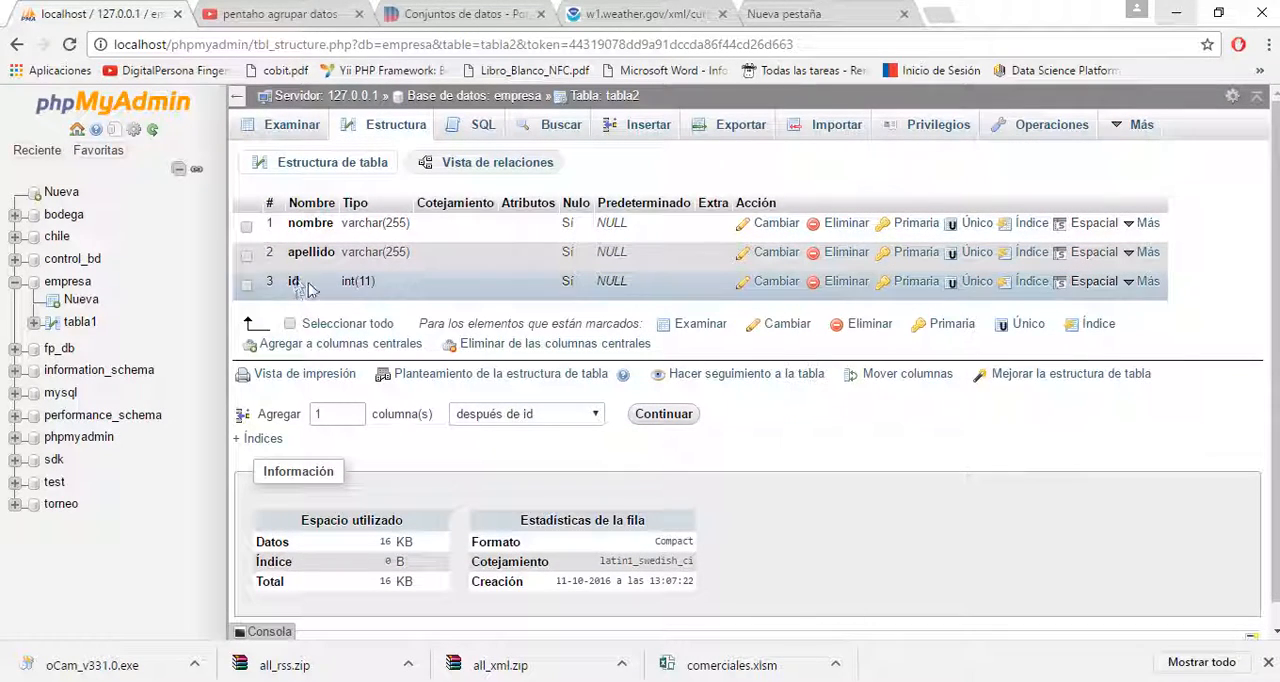
click(283, 128)
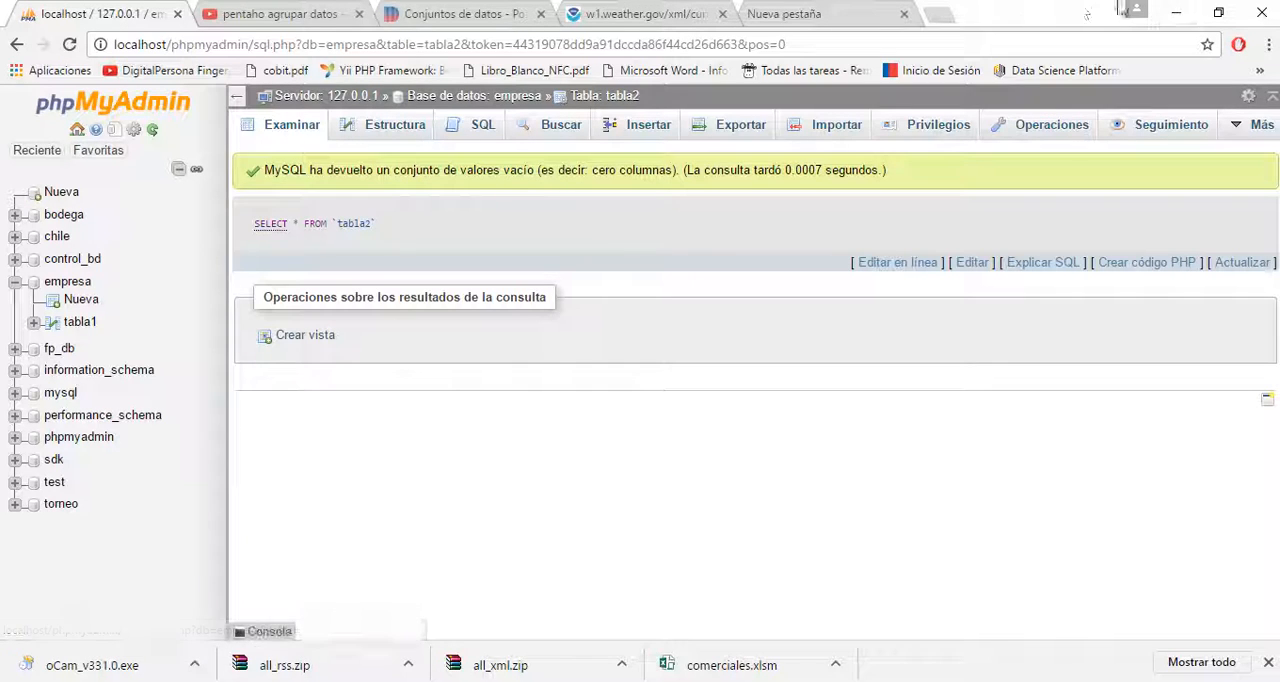
- Switch back to Spoon, close the SQL editor and accept the Table output settings
click(1176, 12)
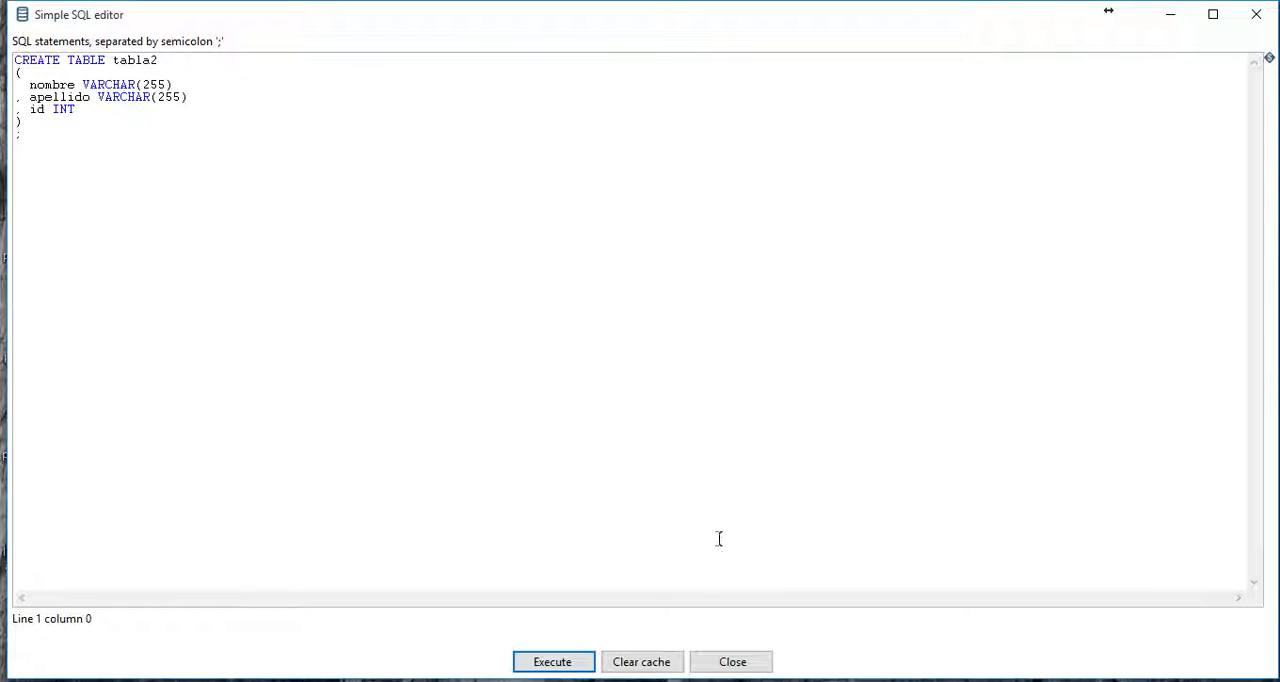
click(738, 663)
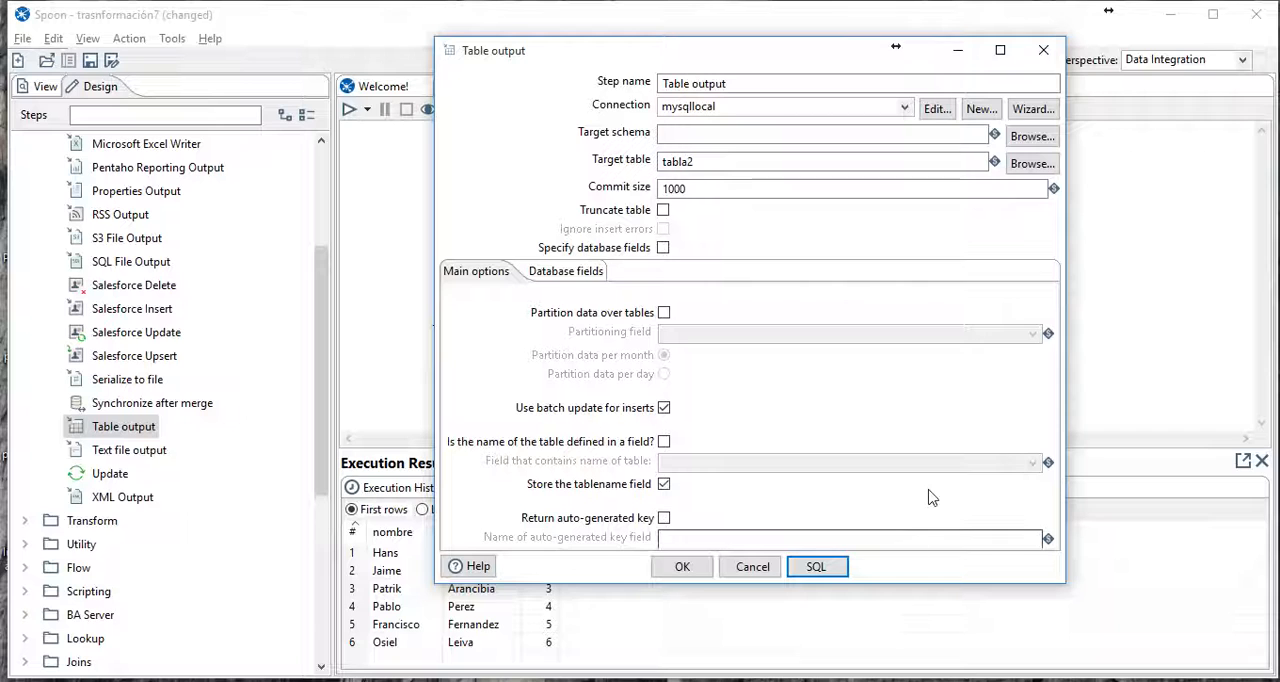
click(684, 569)
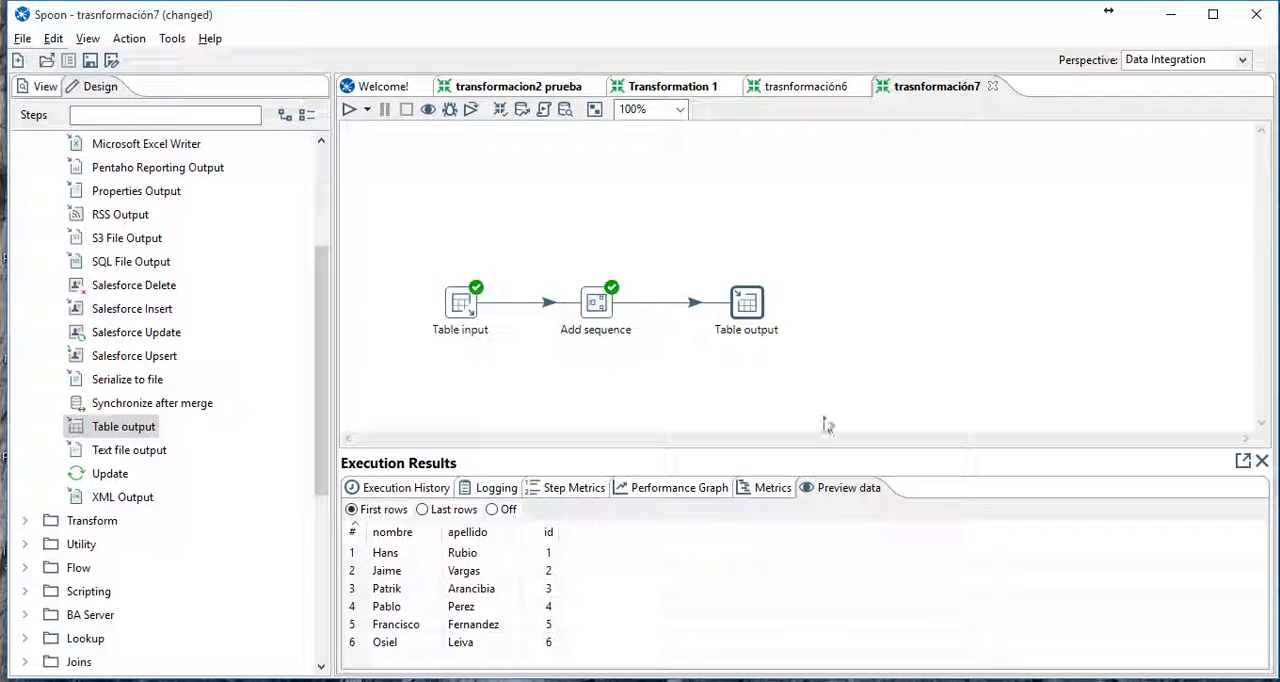
- Run the trasnformación7 transformation locally with basic logging, saving its changes before the run
click(826, 362)
drag(426, 259, 428, 244)
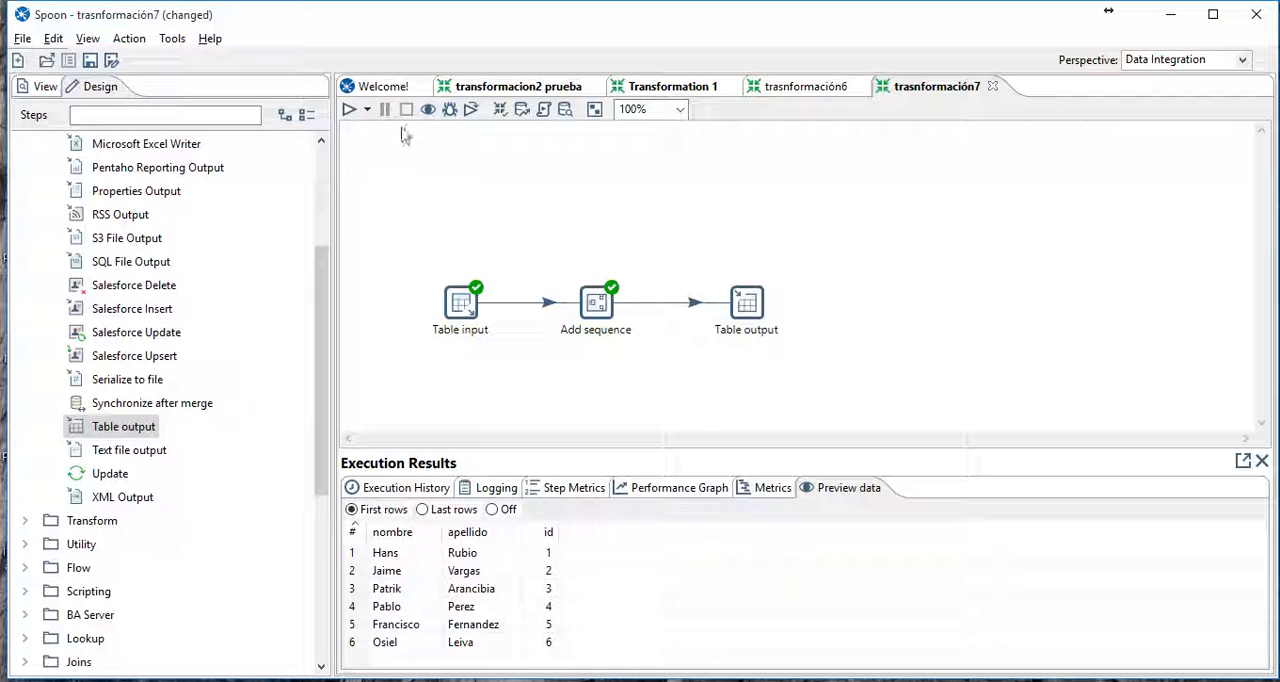
click(349, 110)
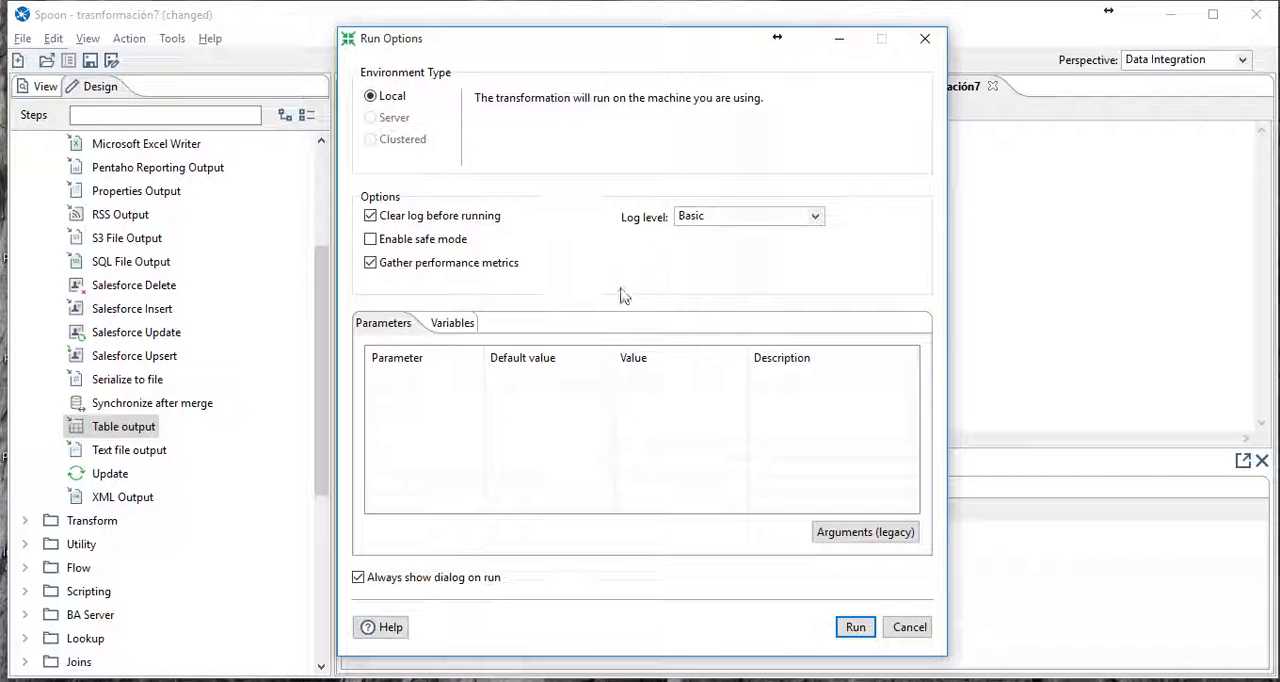
click(852, 628)
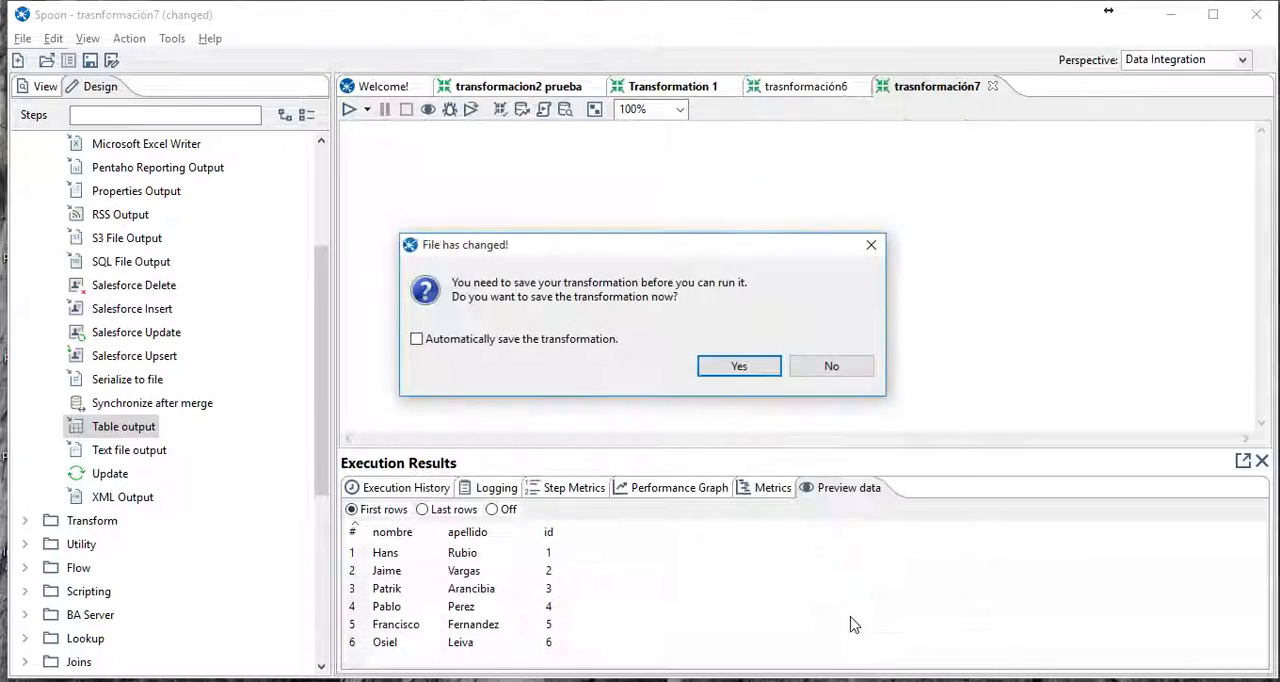
click(757, 372)
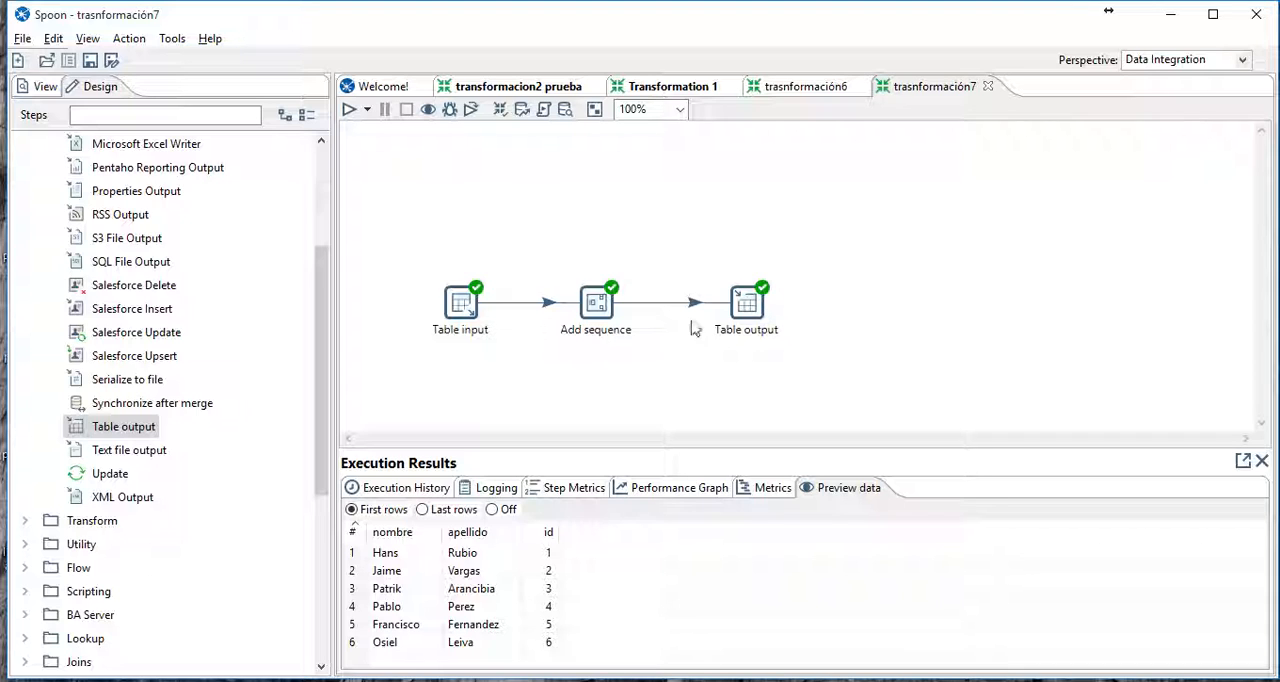
- Examine the preview data of Table input, Add sequence and Table output, and the step metrics of the run
click(466, 311)
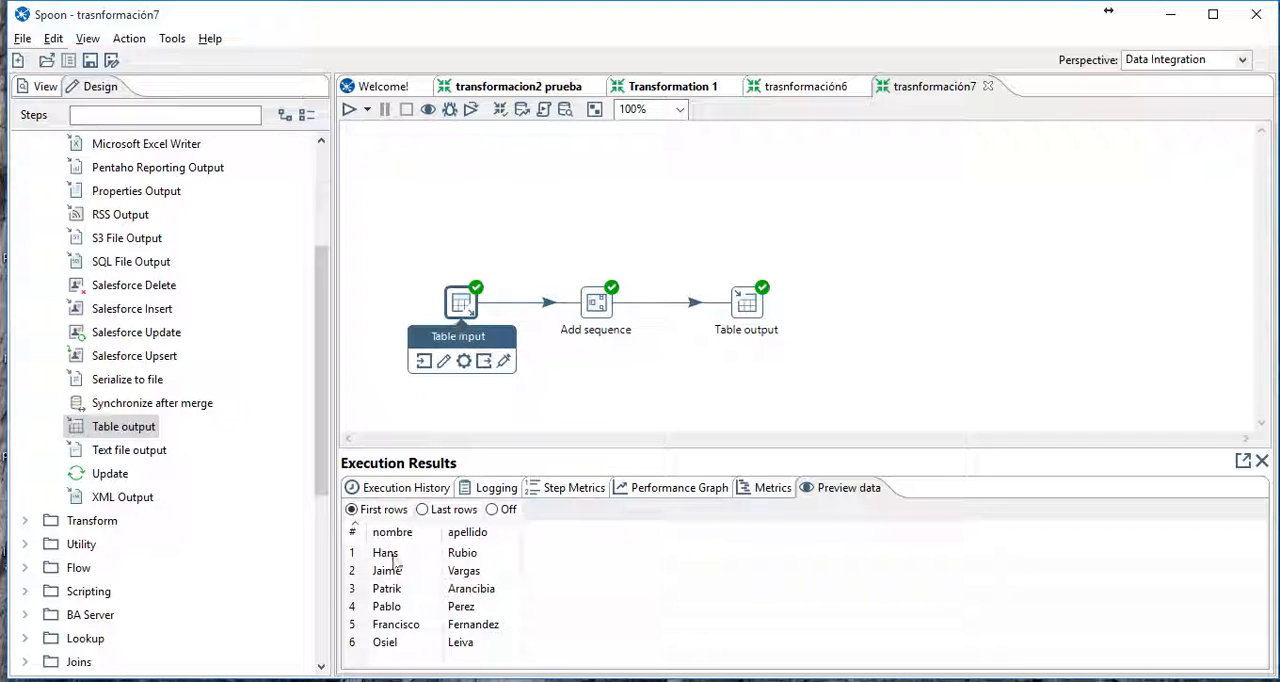
click(598, 308)
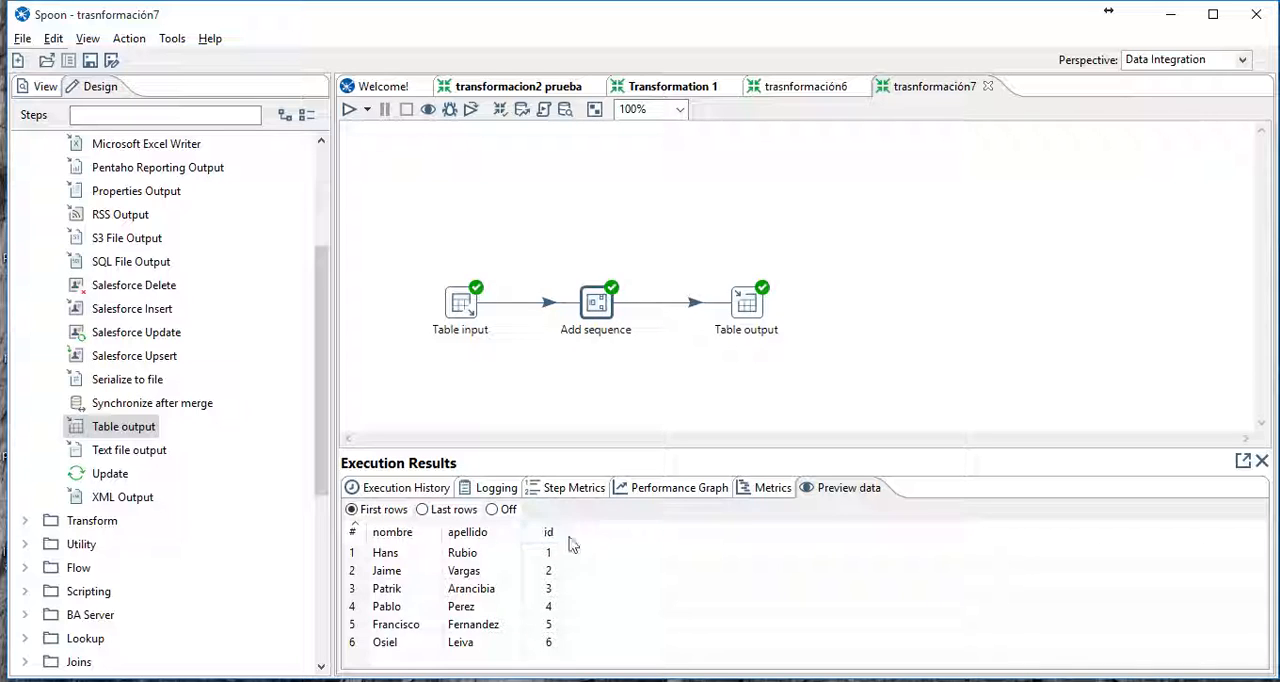
click(747, 308)
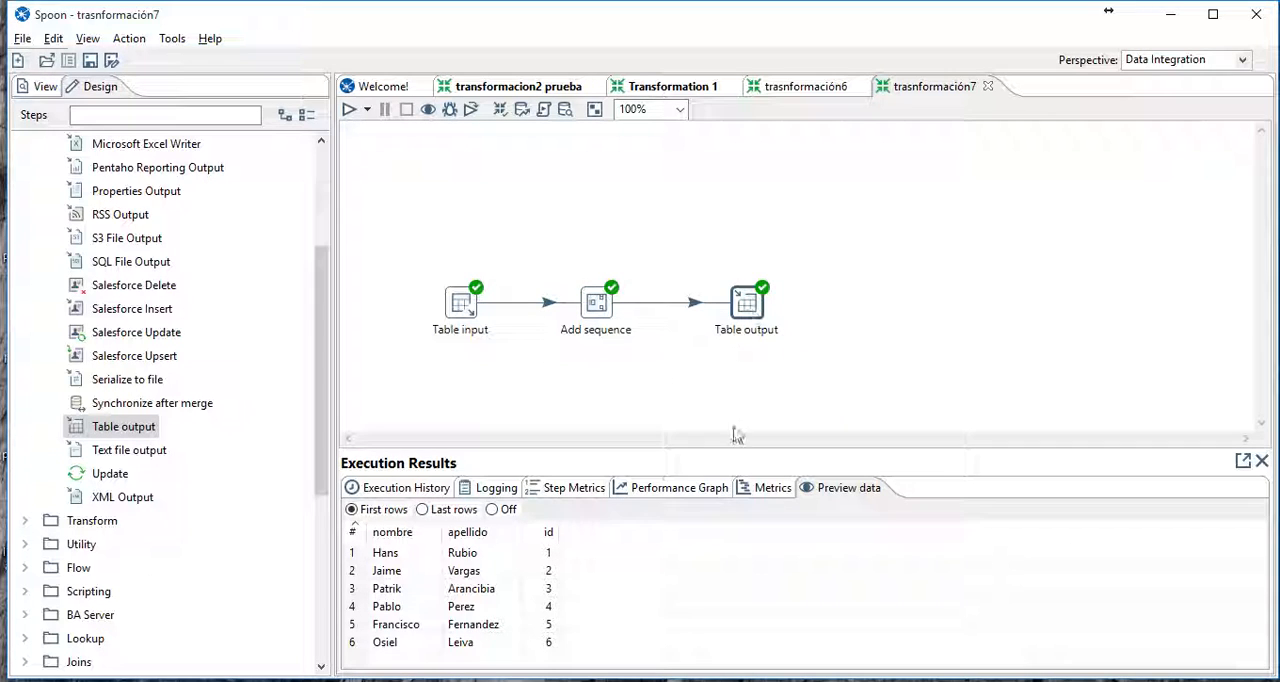
click(589, 490)
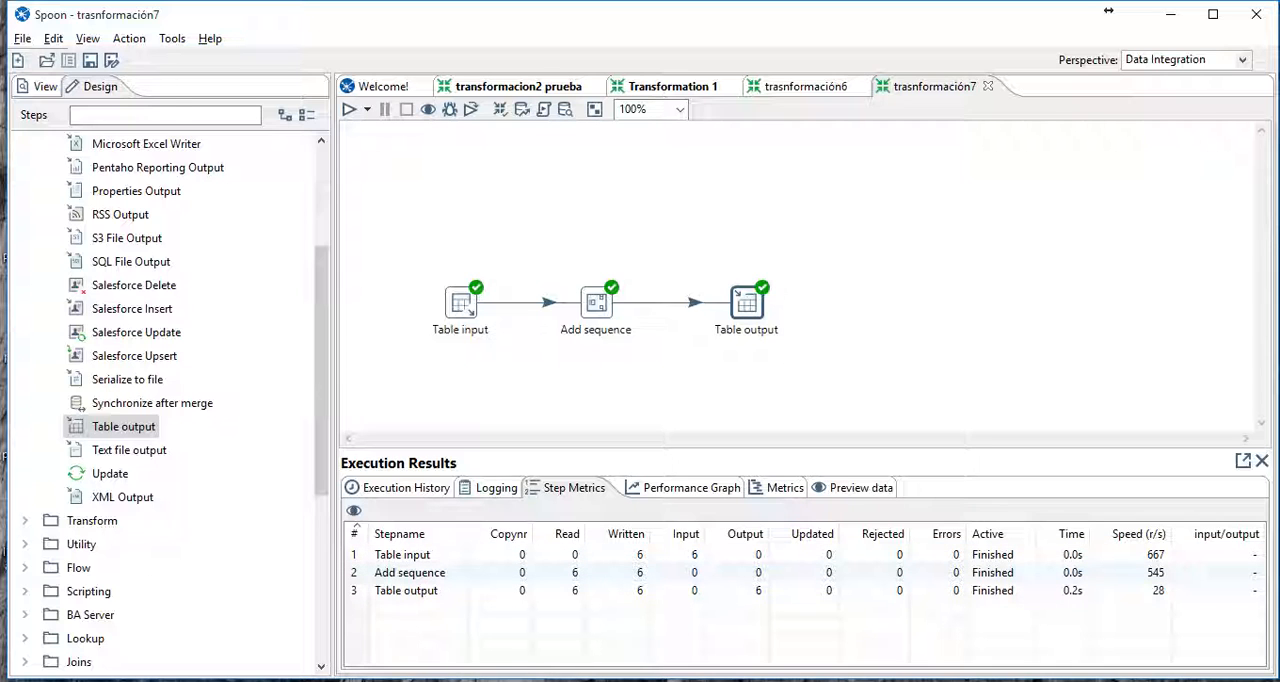
- Switch to phpMyAdmin and browse the rows of tabla2 to check the loaded nombre, apellido and id data
click(1170, 14)
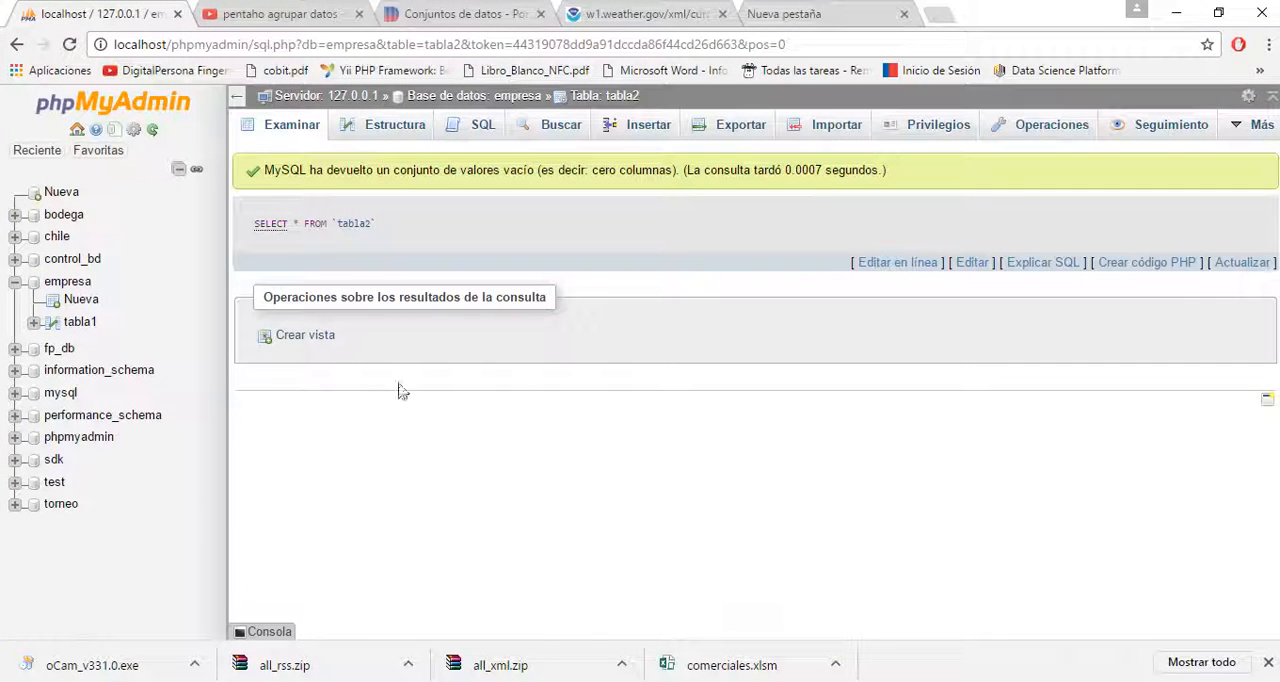
click(389, 128)
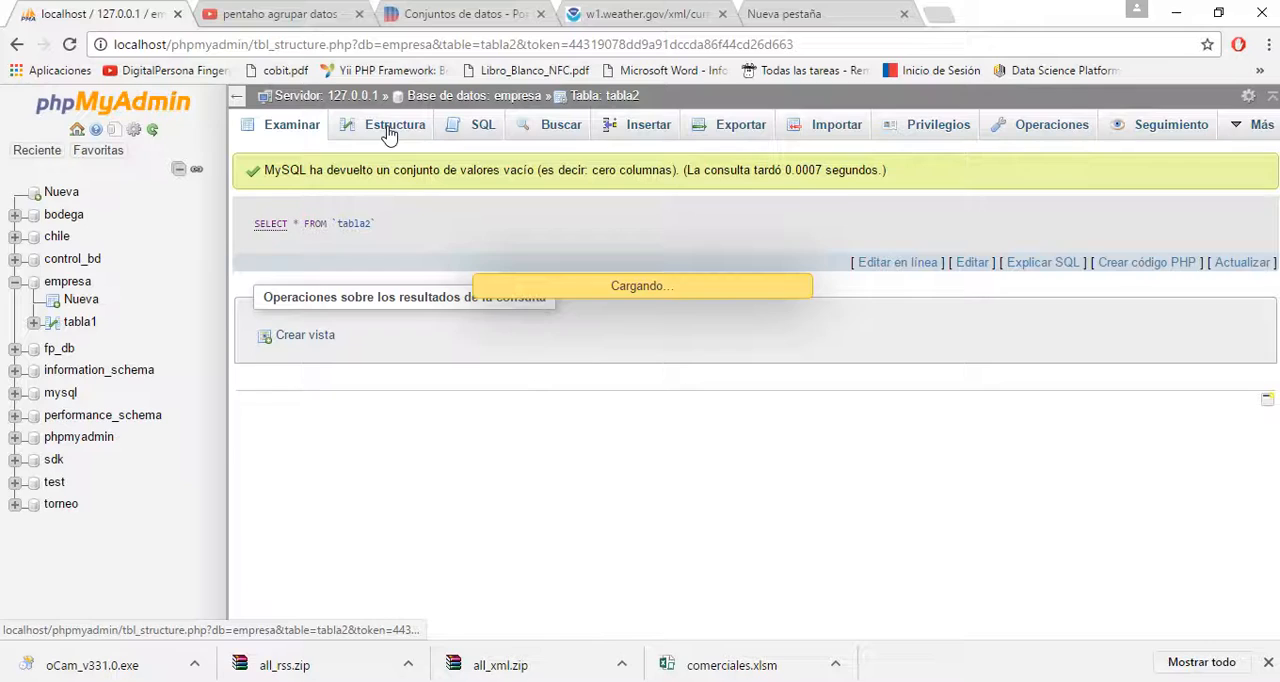
click(300, 130)
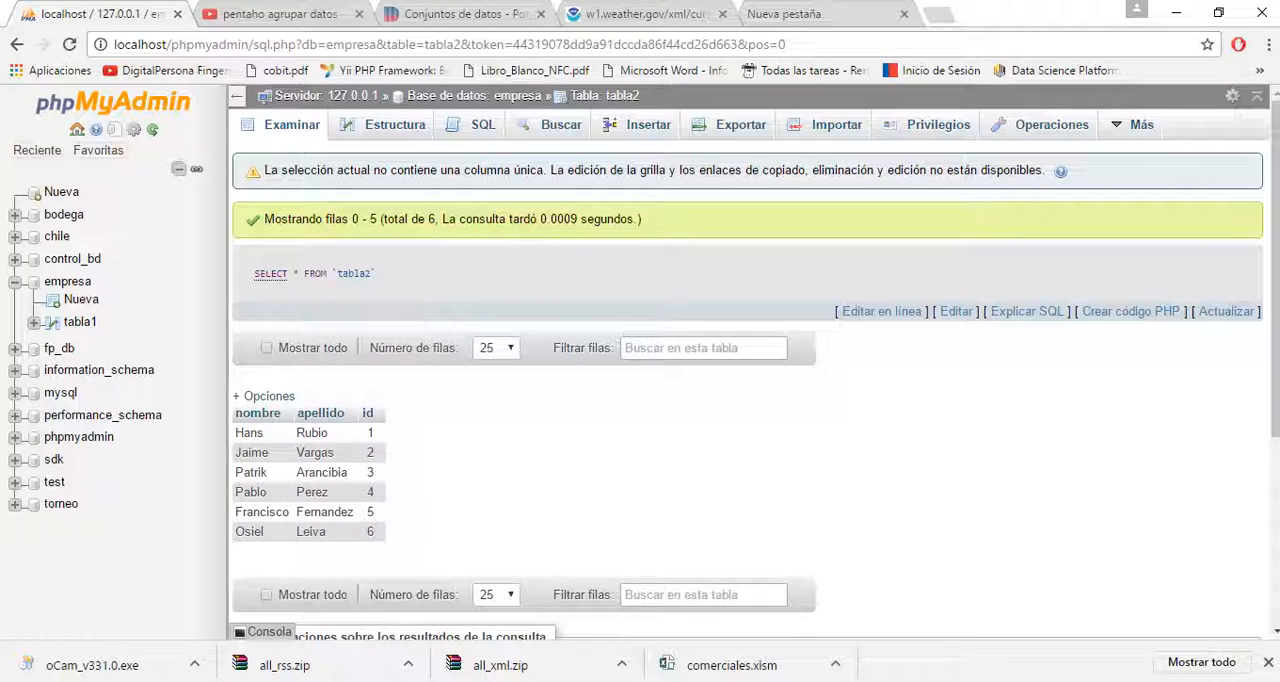
- Switch to the assignment PDF in Foxit Reader and reread the transformation and job requirements
click(752, 681)
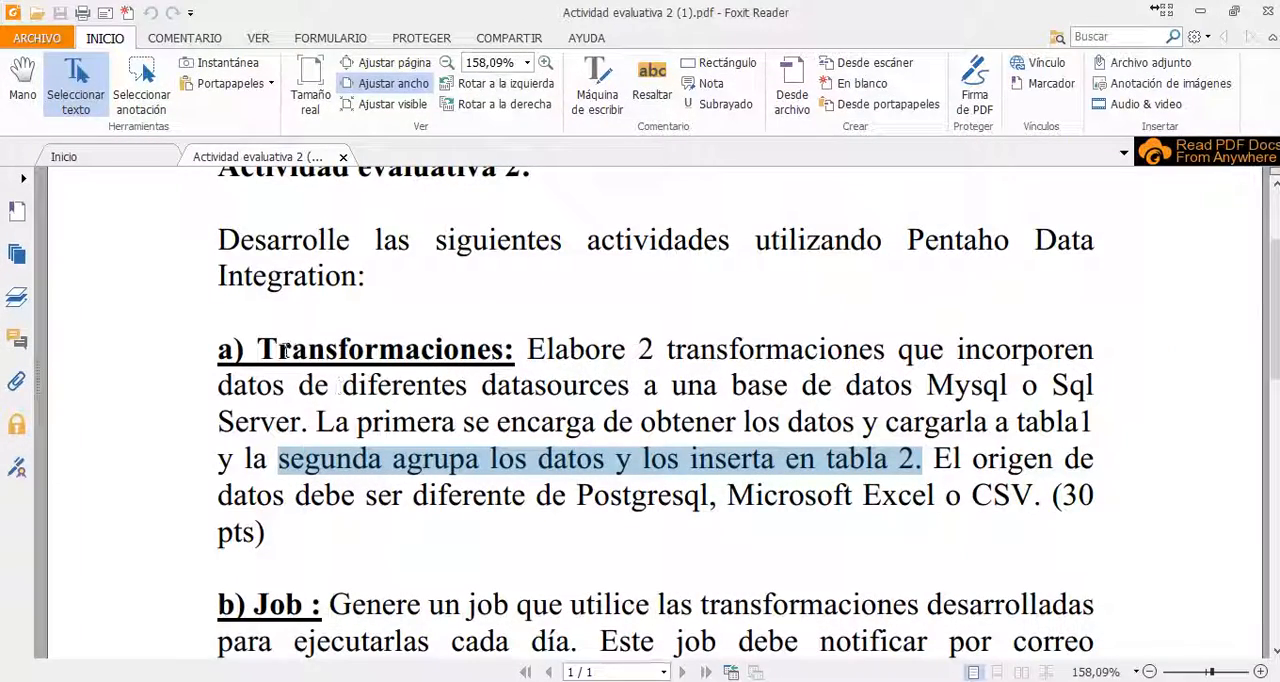
scroll(512, 413, down, 1)
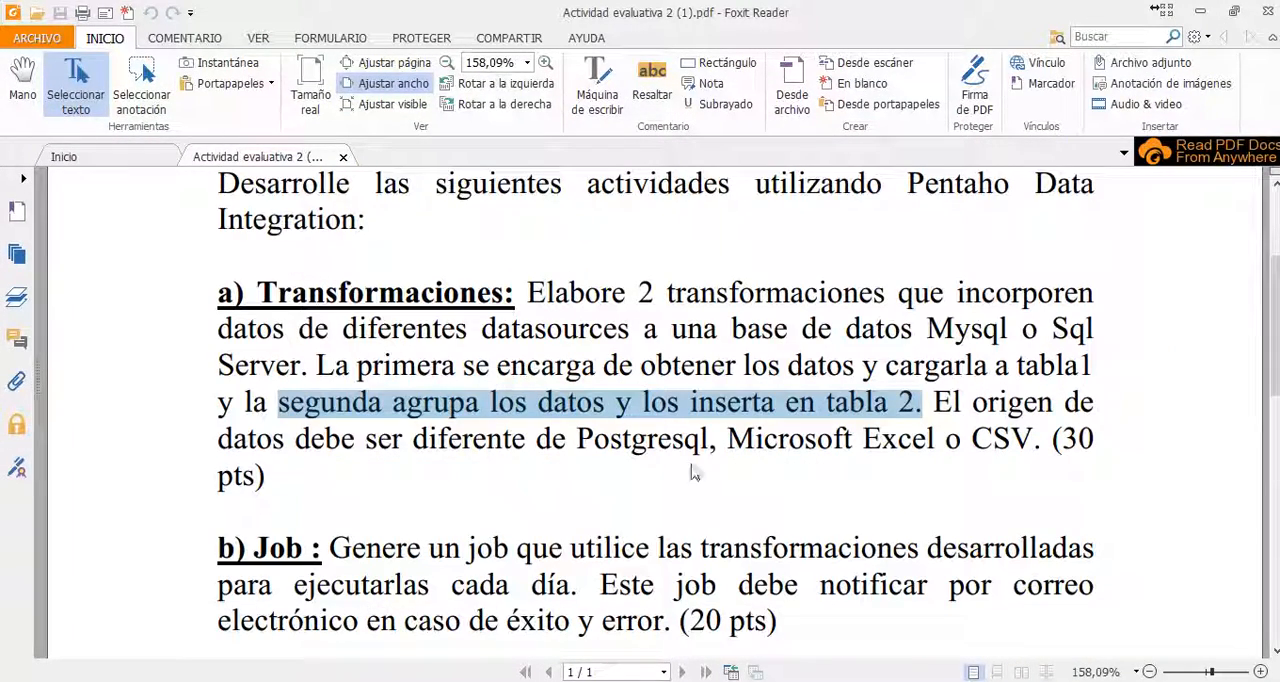
click(790, 681)
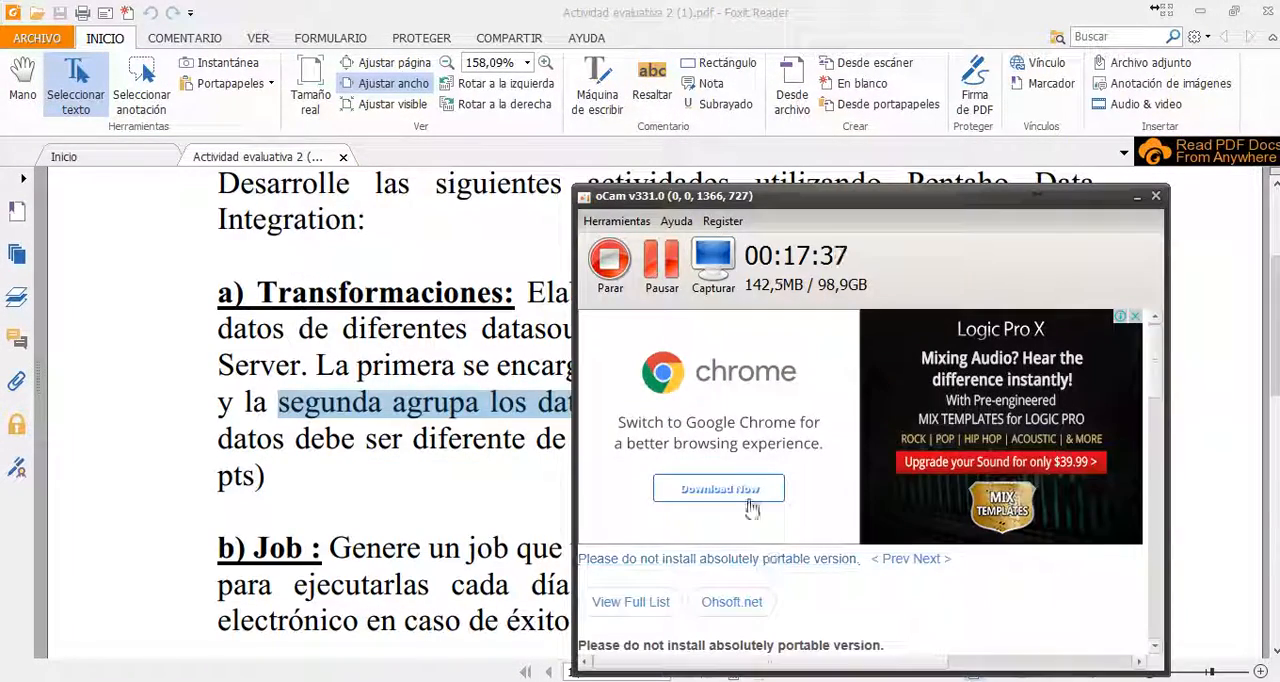